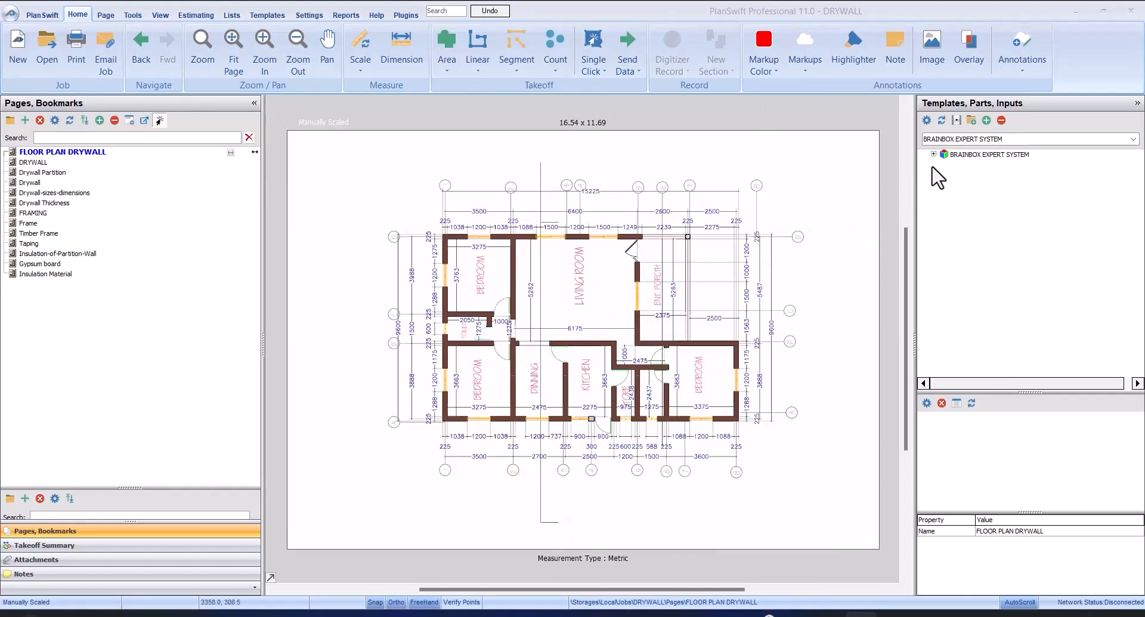
# Step: Expand the BRAINBOX EXPERT SYSTEM templates through BUILDING WORKS and SUPERSTRUCTURE and select the Drywall category
pyautogui.click(934, 154)
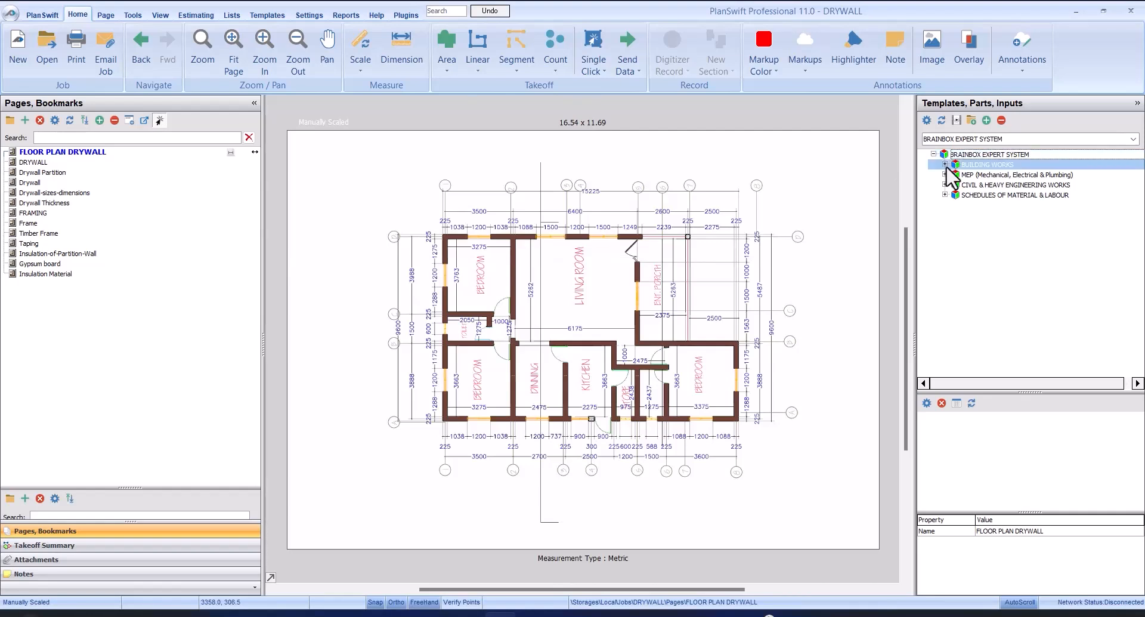
pyautogui.click(945, 165)
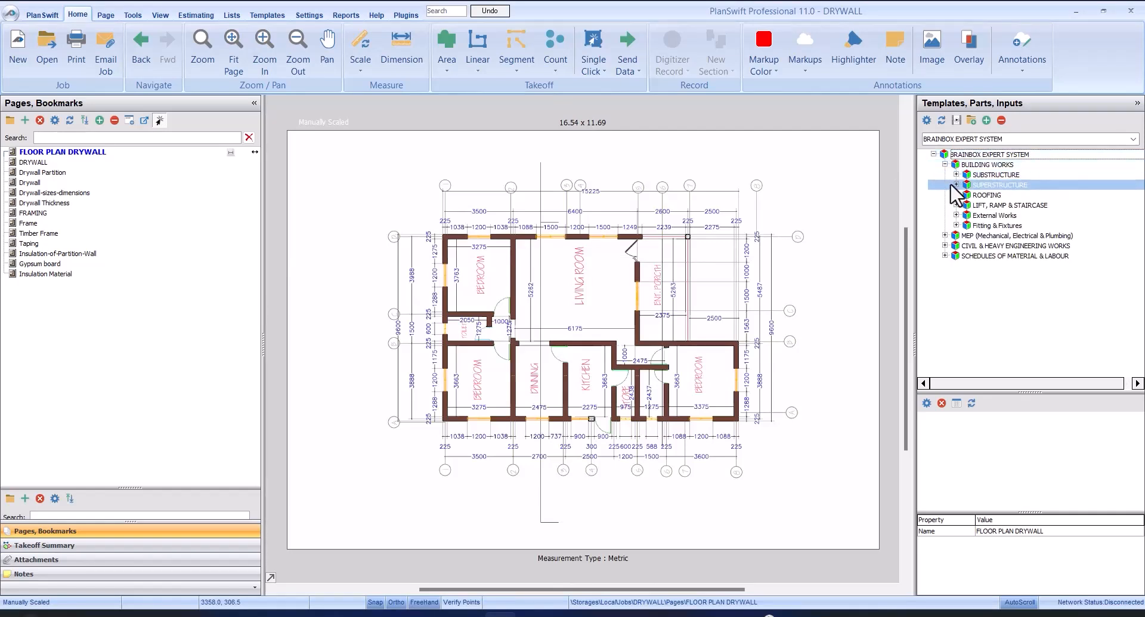
pyautogui.click(957, 185)
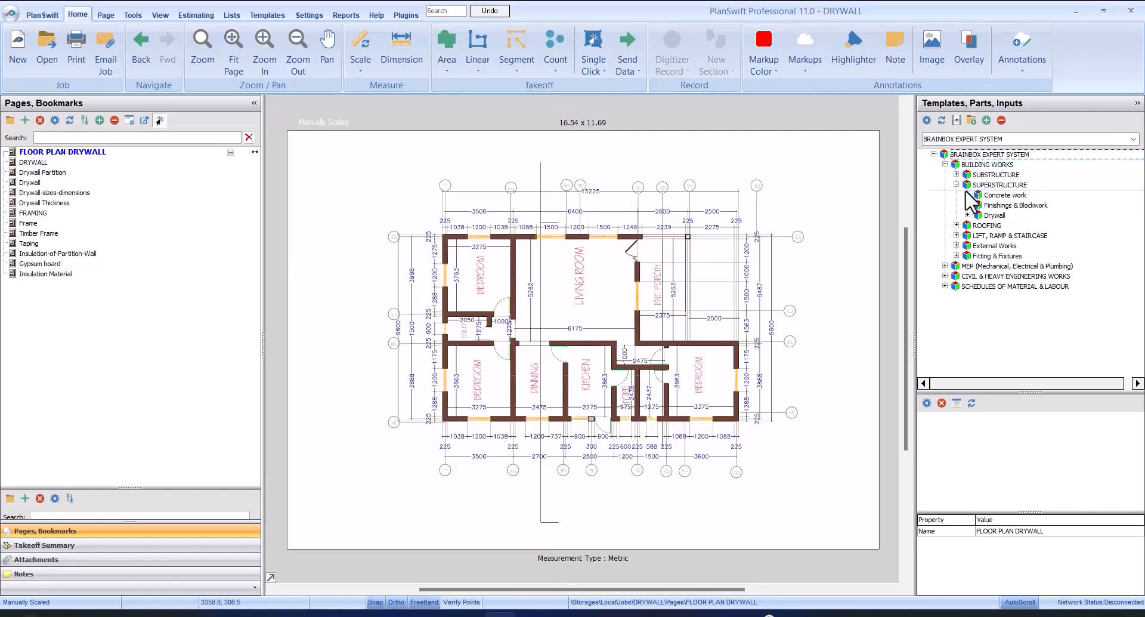
pyautogui.click(995, 215)
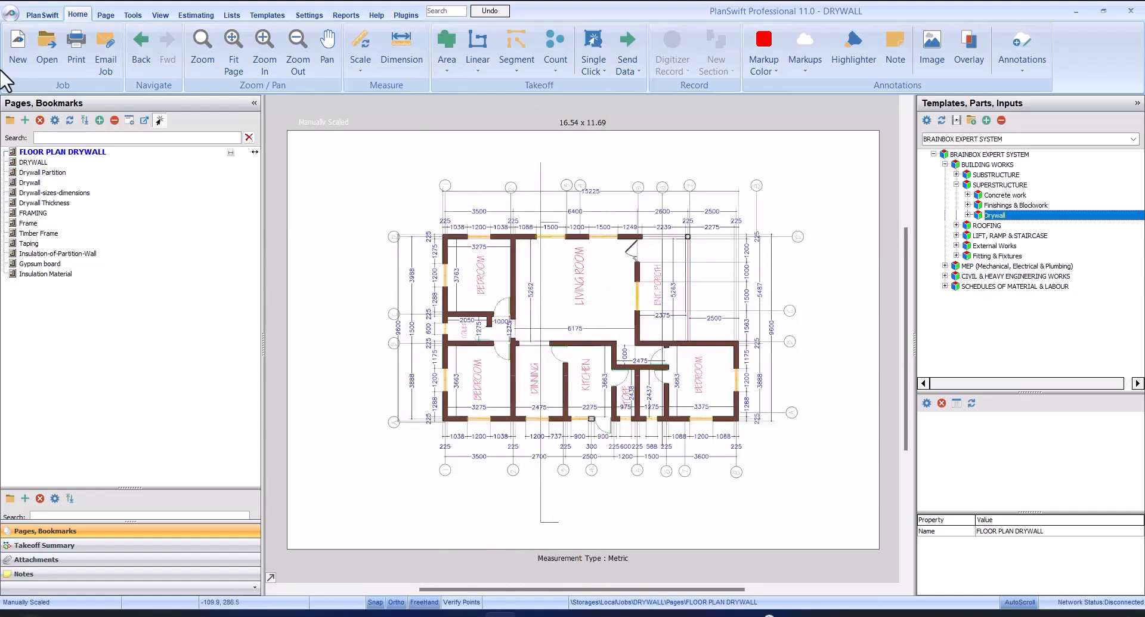
# Step: Open the DRYWALL page and examine the boarded walls and ceiling in the room photo up close
pyautogui.click(42, 163)
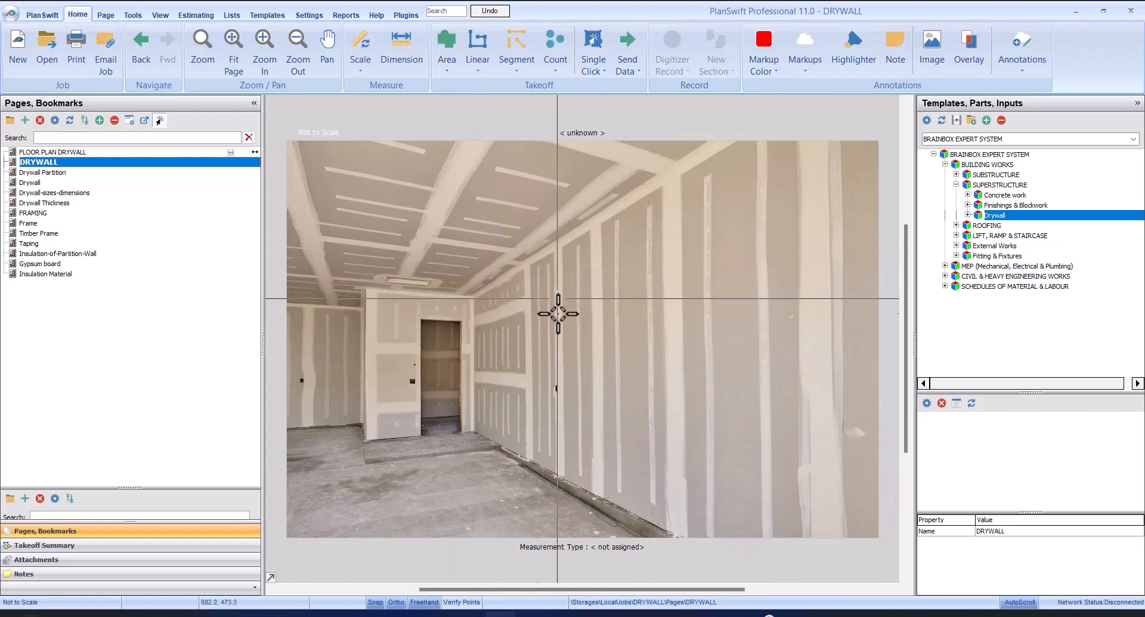
pyautogui.scroll(2, 590, 338)
pyautogui.scroll(-2, 589, 336)
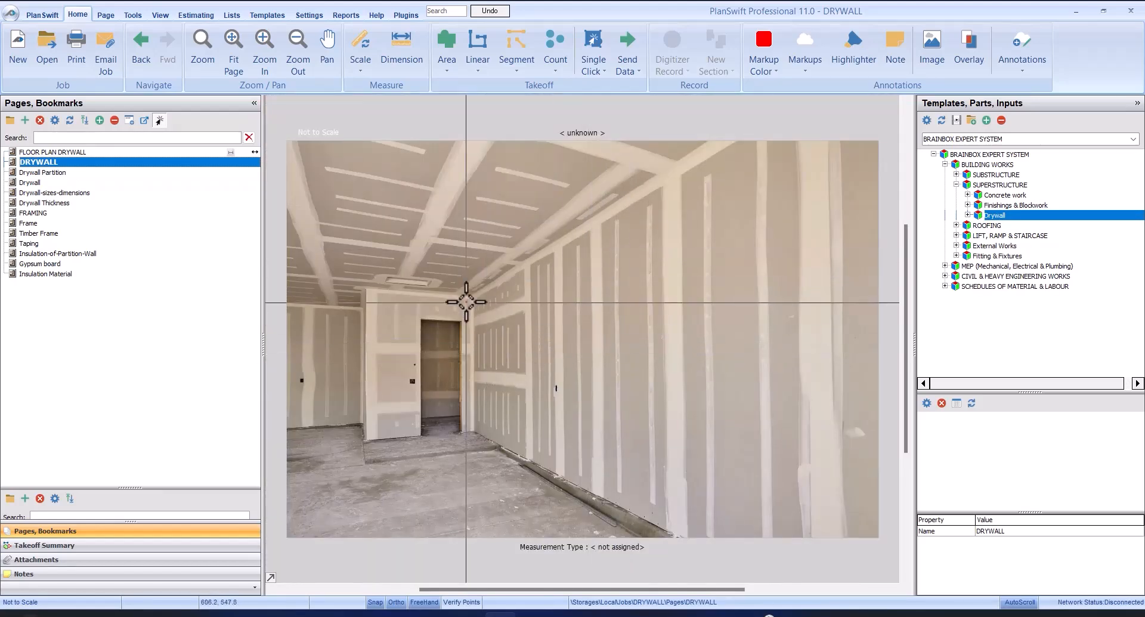
pyautogui.scroll(2, 463, 230)
pyautogui.scroll(-2, 463, 294)
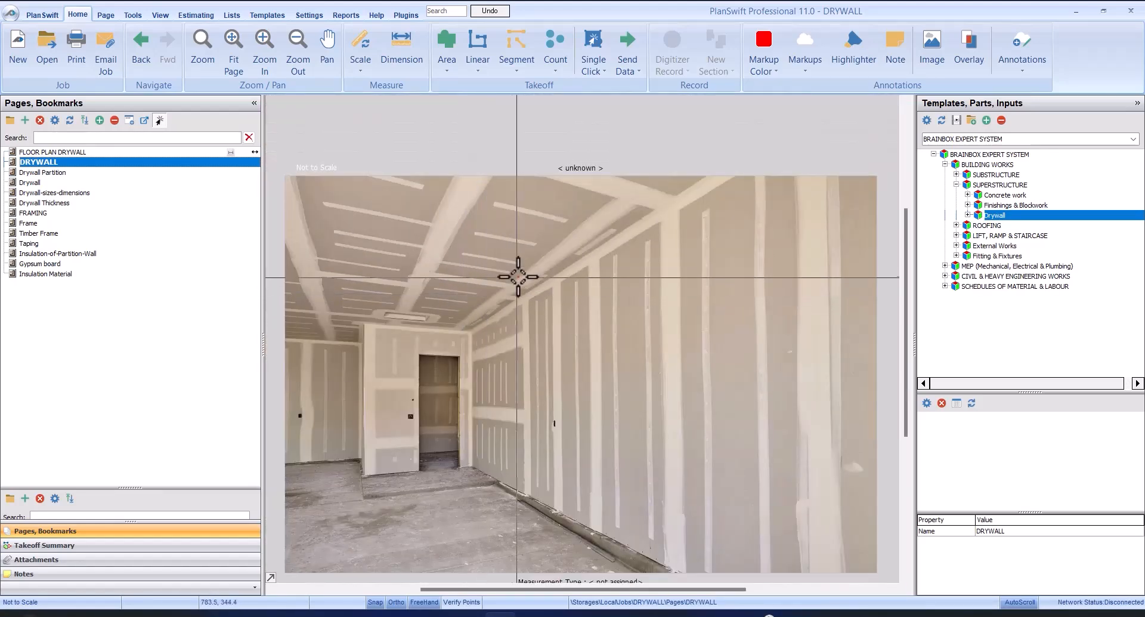
pyautogui.scroll(2, 519, 271)
pyautogui.scroll(-2, 519, 270)
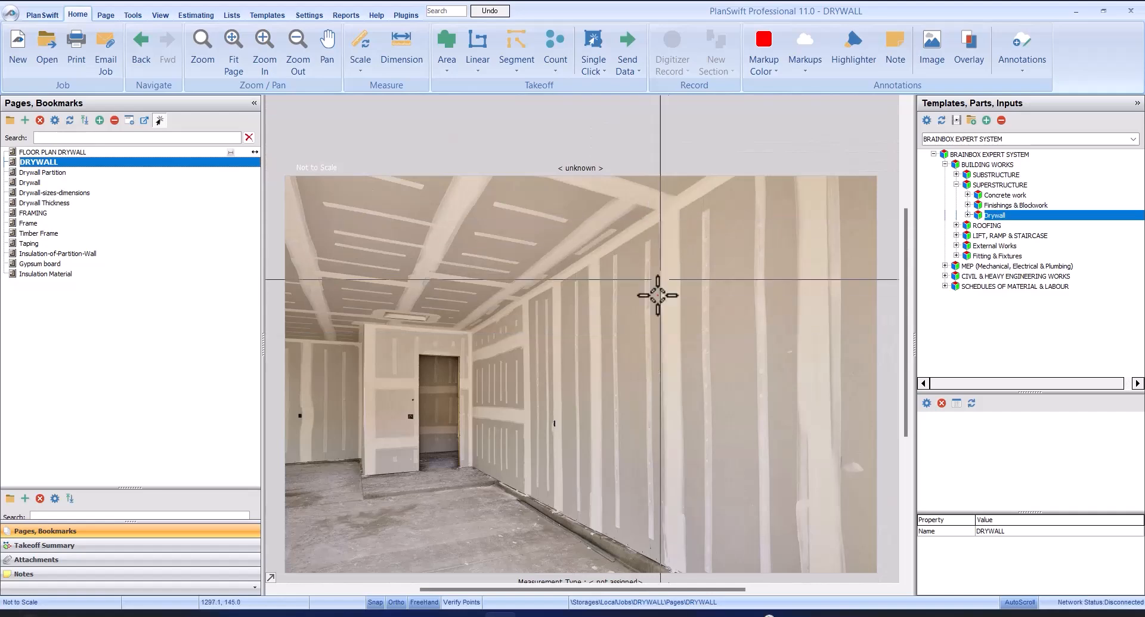
pyautogui.scroll(2, 603, 231)
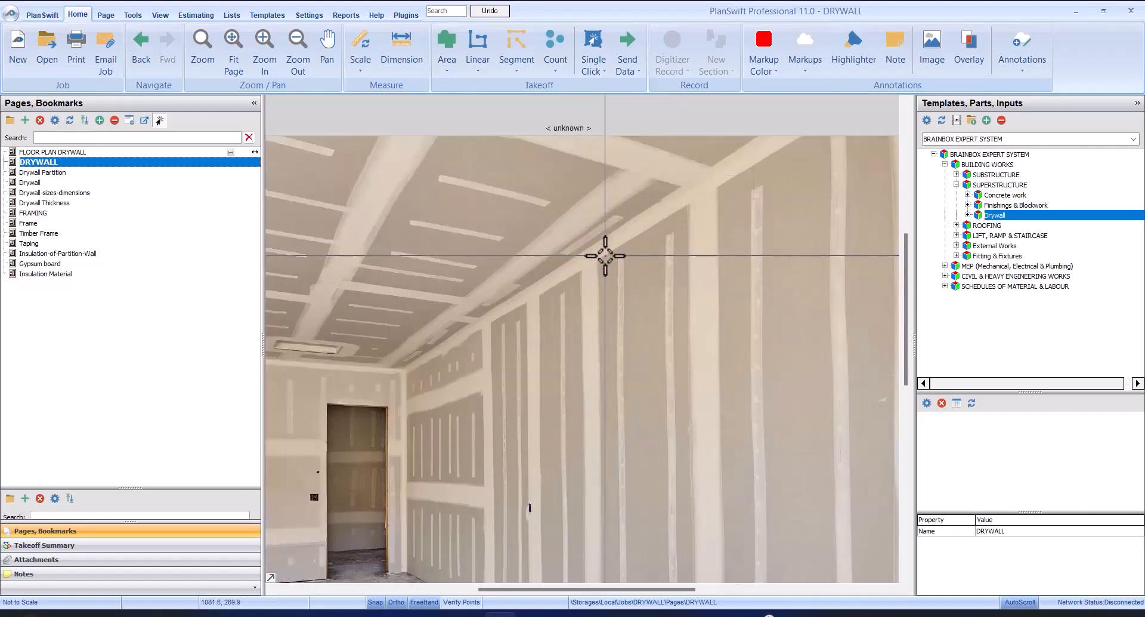
pyautogui.scroll(-2, 605, 251)
# Step: Open the Drywall Partition page and examine the labelled components of the partition assembly diagram
pyautogui.click(120, 173)
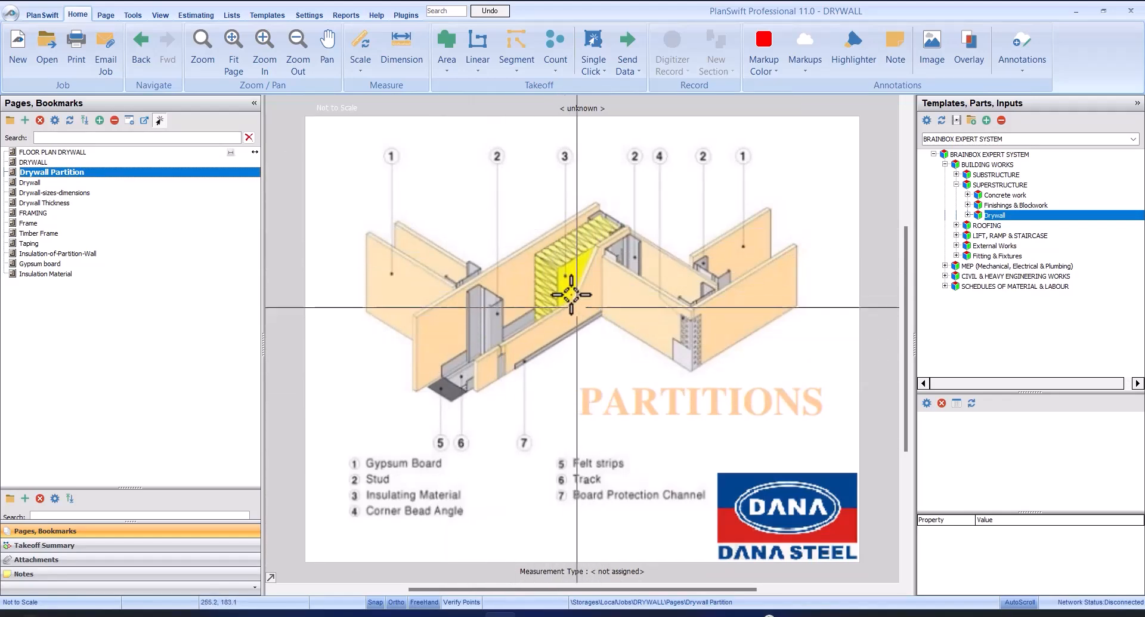
pyautogui.scroll(2, 510, 321)
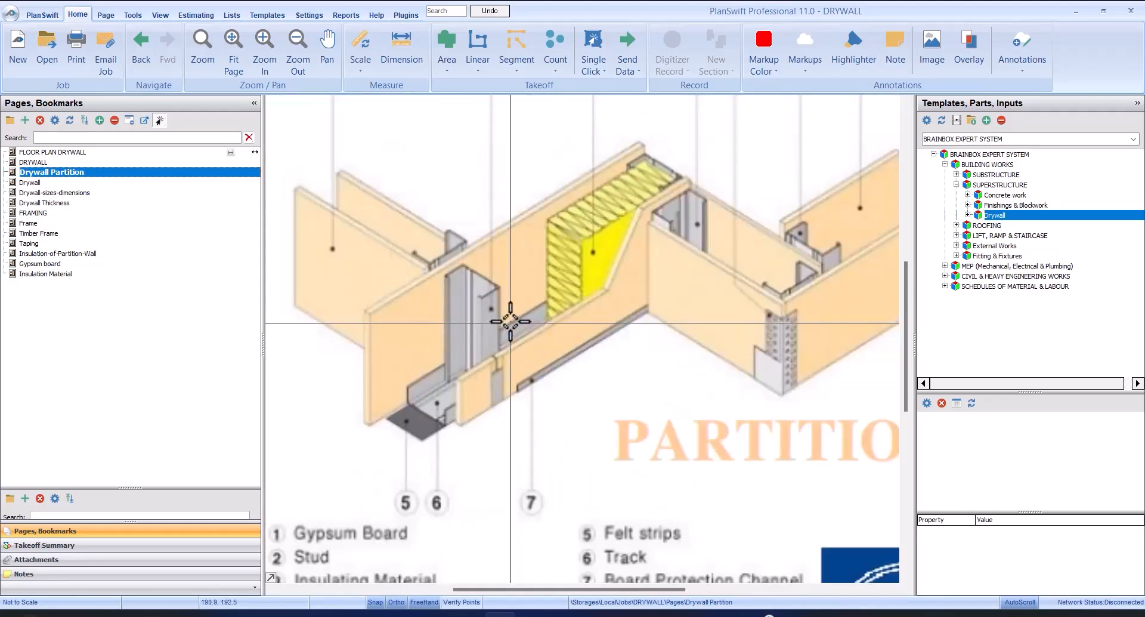
pyautogui.scroll(-2, 510, 321)
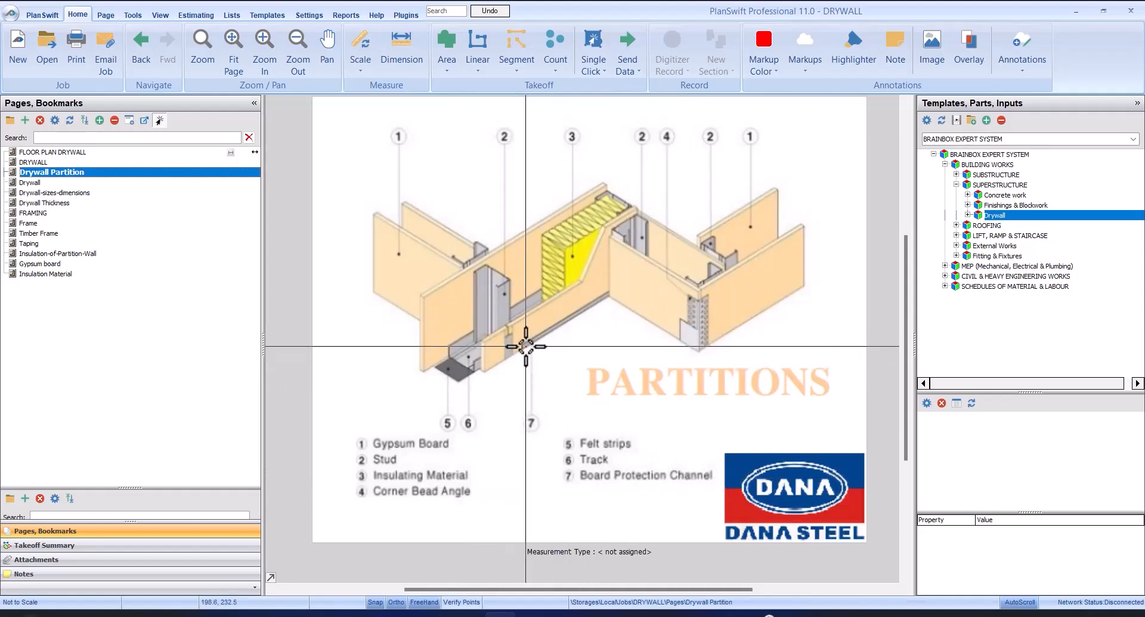
# Step: Review the Drywall, Drywall-sizes-dimensions and Drywall Thickness pages for board installation, standard sizes and thicknesses
pyautogui.click(118, 184)
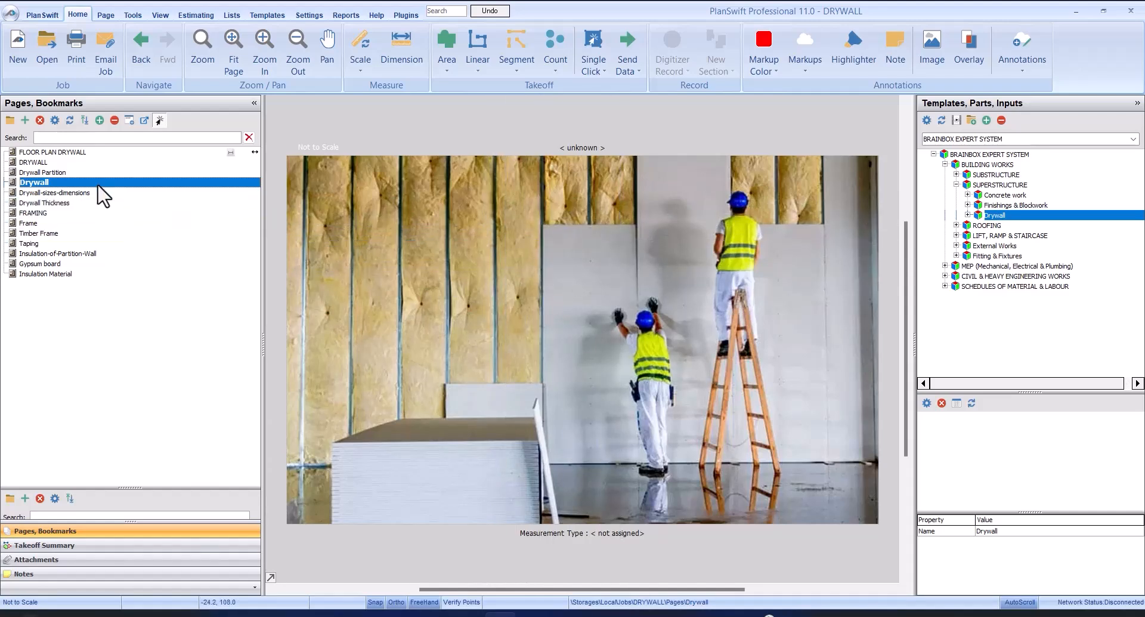
pyautogui.click(100, 192)
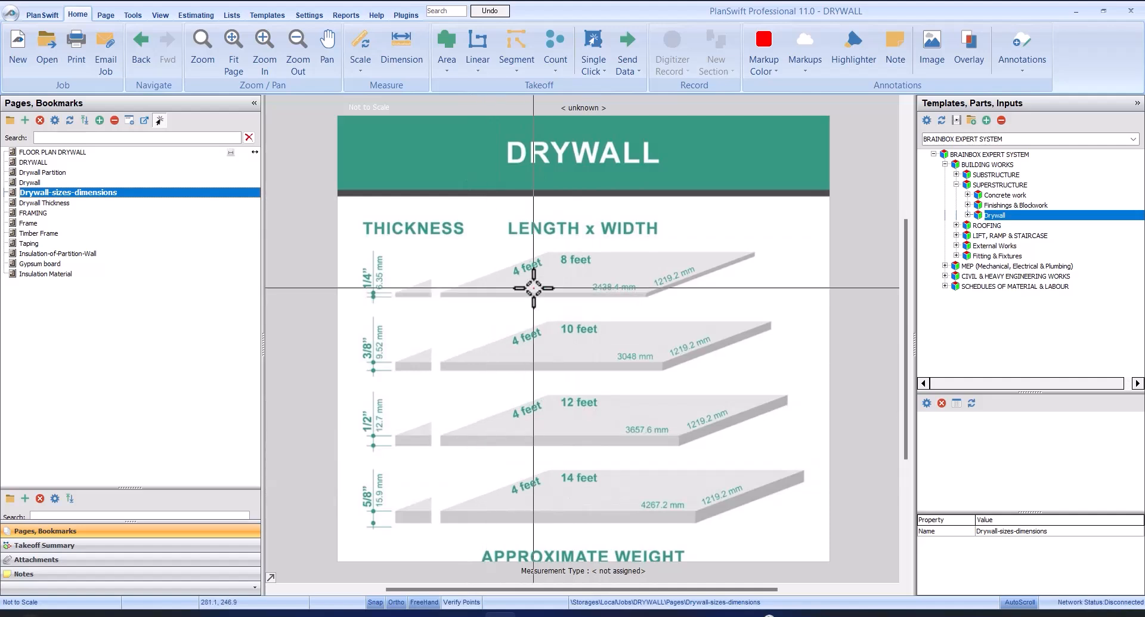
pyautogui.click(130, 202)
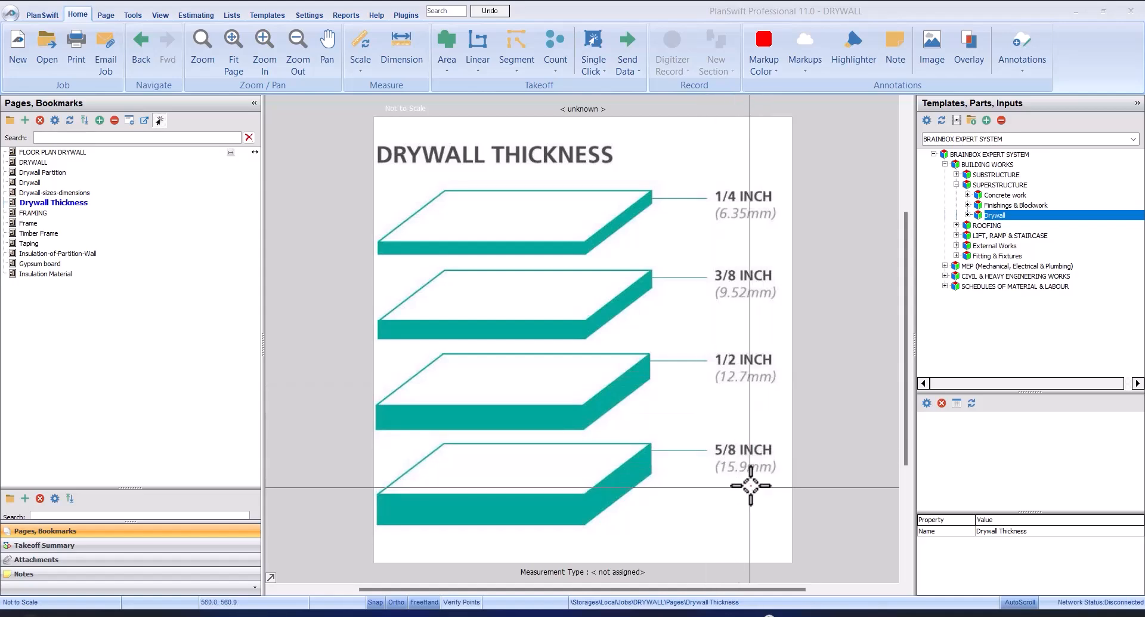
# Step: Review the FRAMING, Frame and Timber Frame pages for the members that make up a drywall frame
pyautogui.click(71, 215)
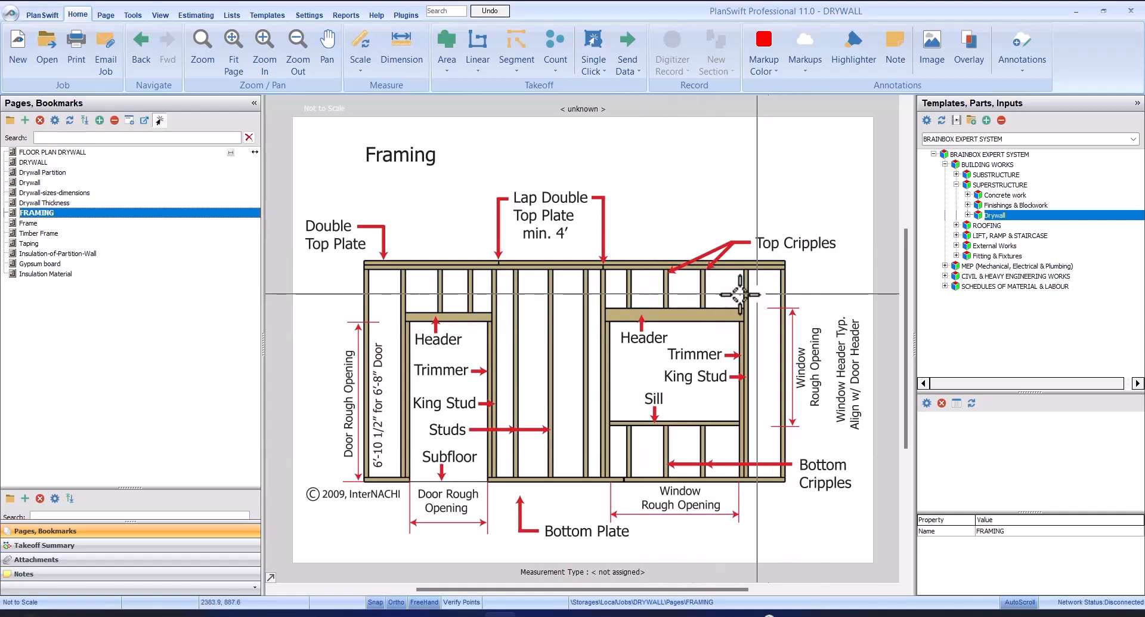
pyautogui.click(108, 223)
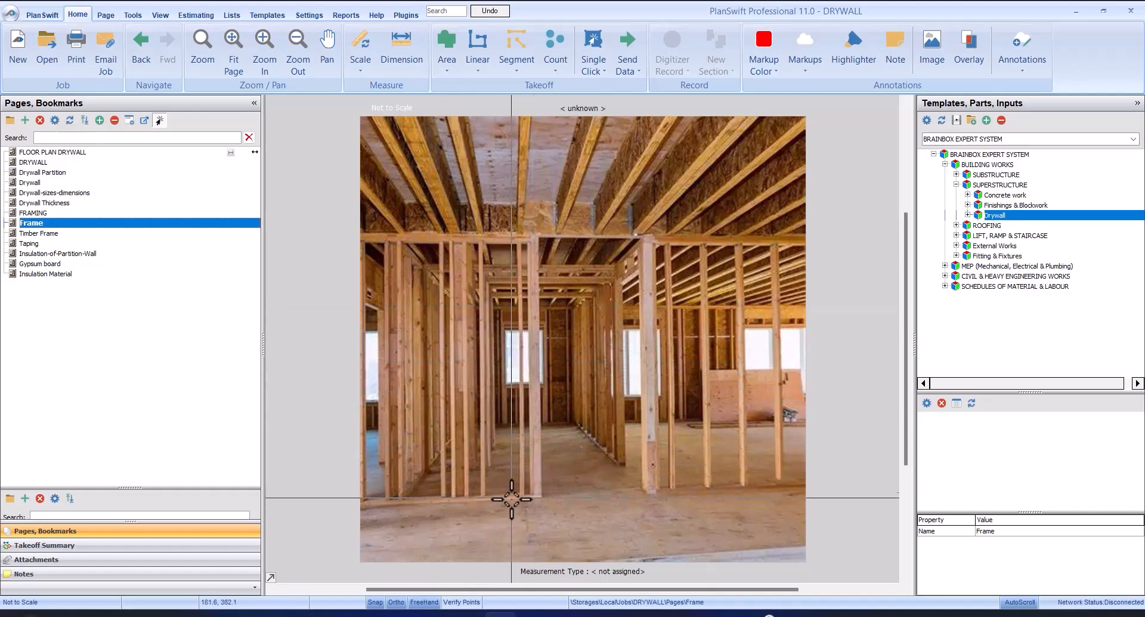
pyautogui.click(43, 233)
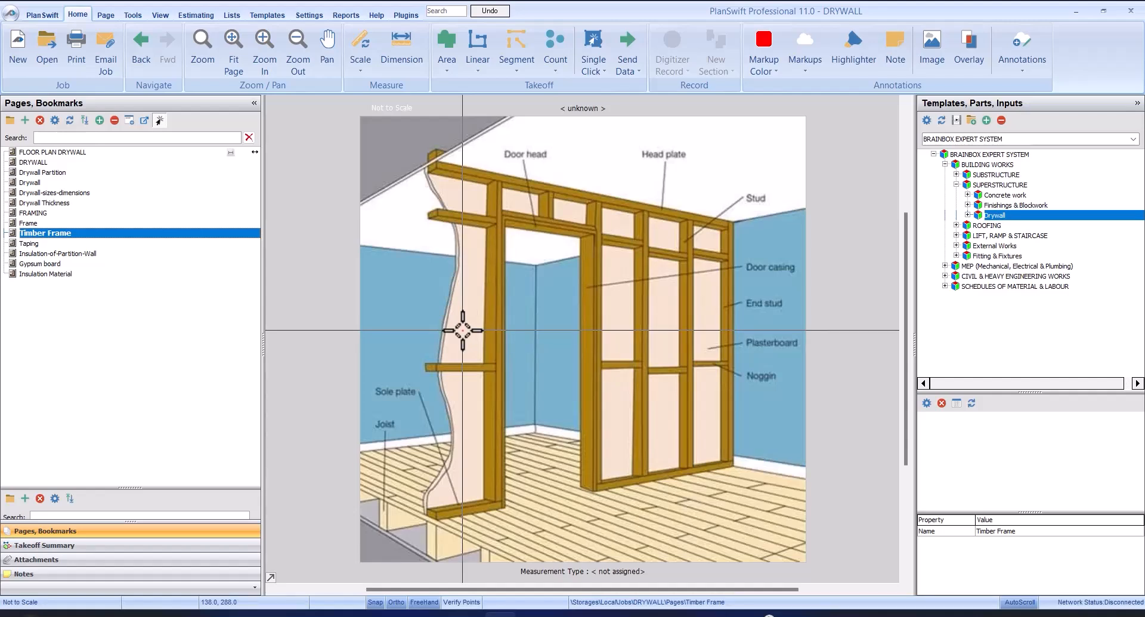
# Step: Review the Taping, Insulation-of-Partition-Wall and Gypsum board reference pages
pyautogui.click(83, 244)
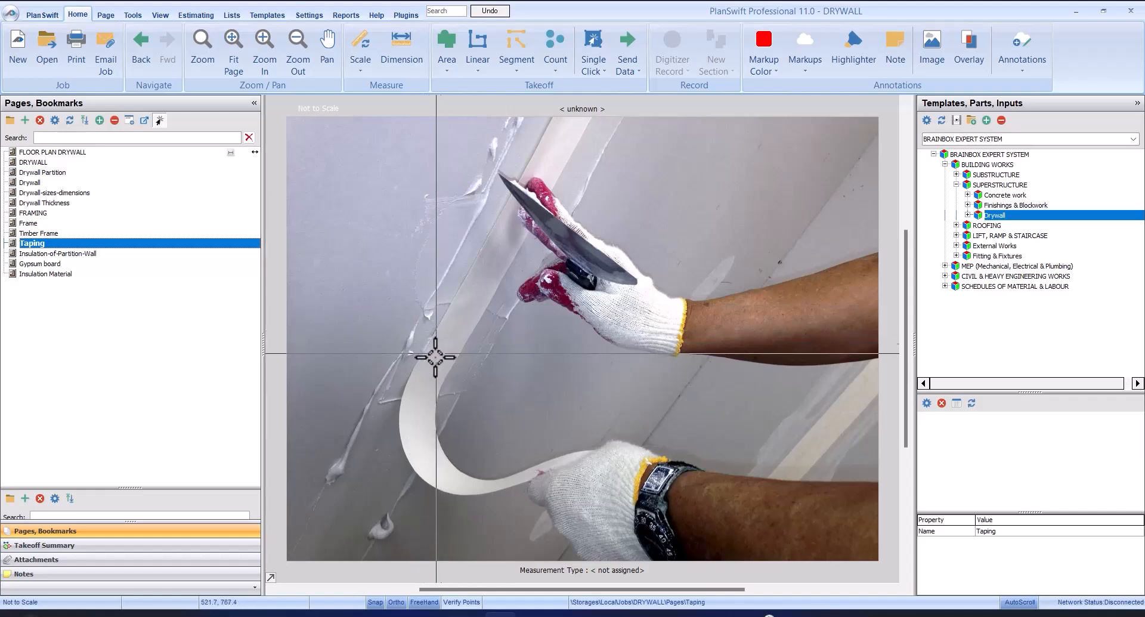
pyautogui.click(101, 253)
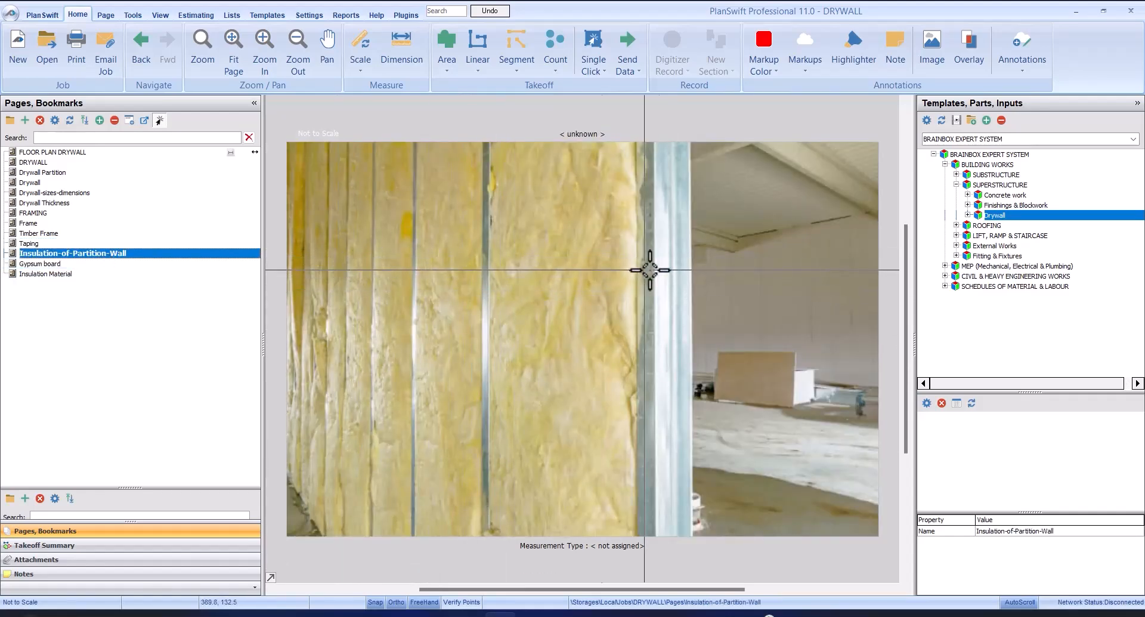
pyautogui.click(600, 286)
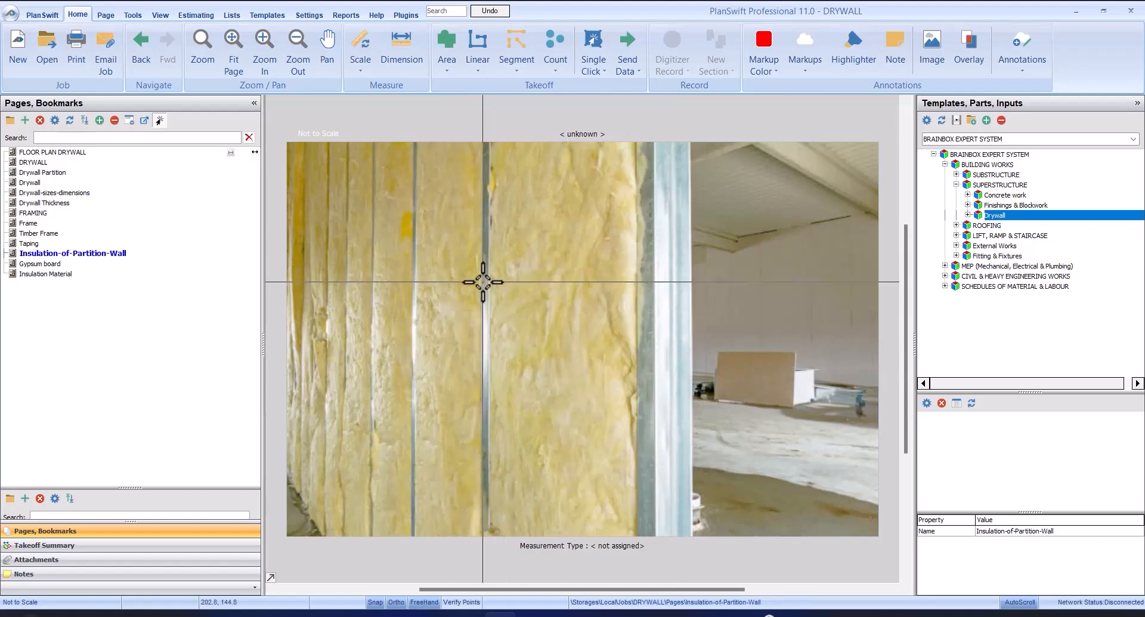
pyautogui.click(59, 267)
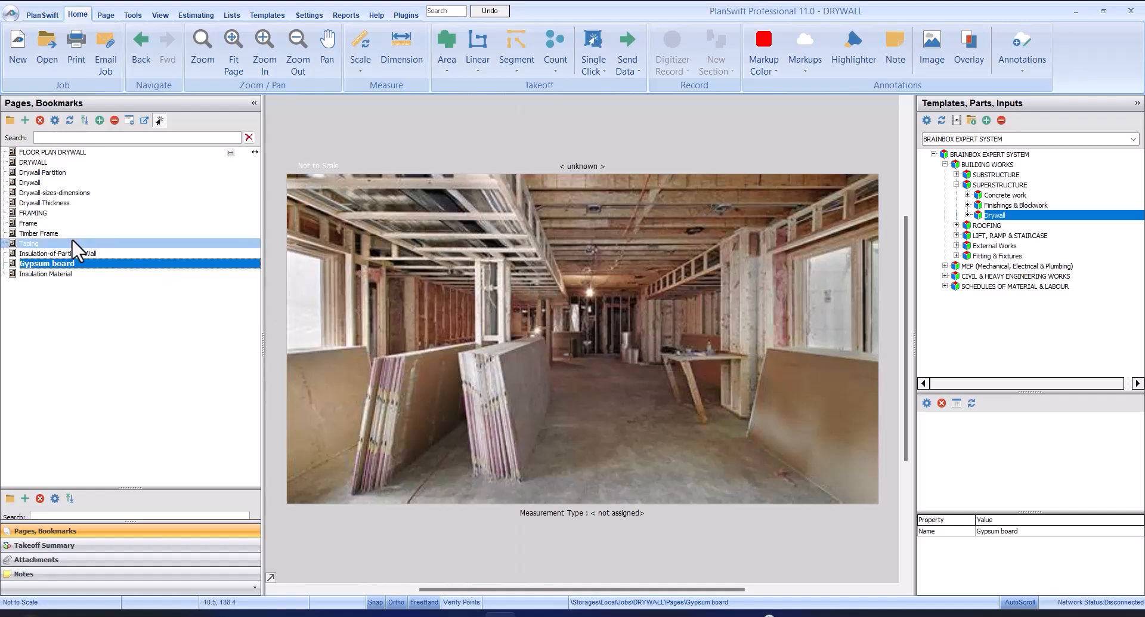
# Step: Open the Insulation Material page and examine the insulation roll in the photo up close
pyautogui.click(97, 274)
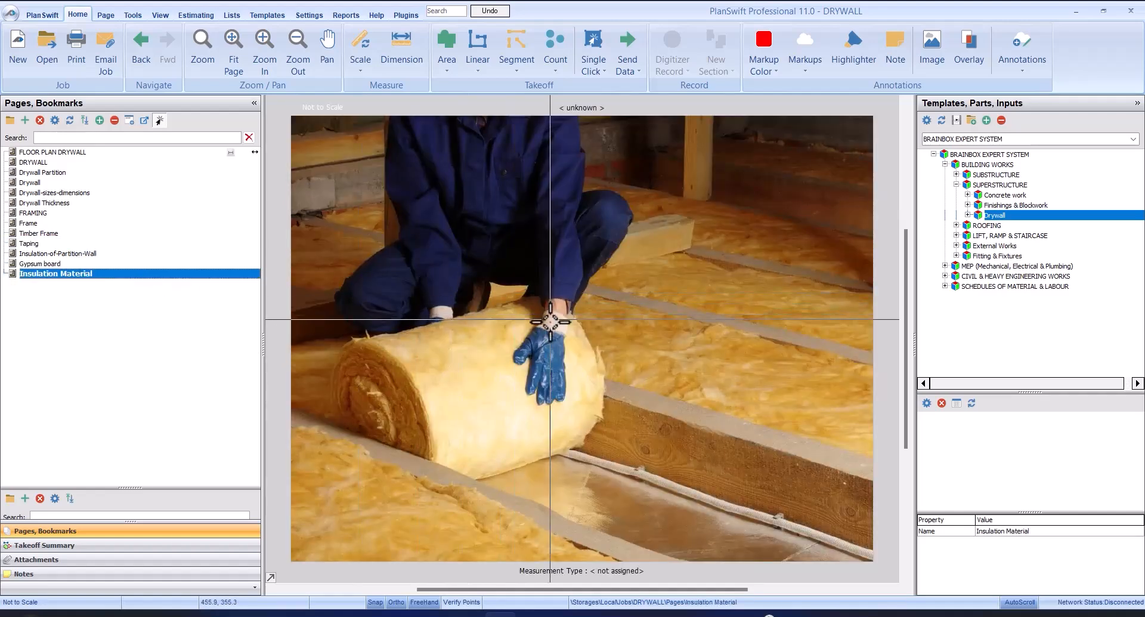
pyautogui.scroll(2, 526, 381)
pyautogui.scroll(-2, 525, 382)
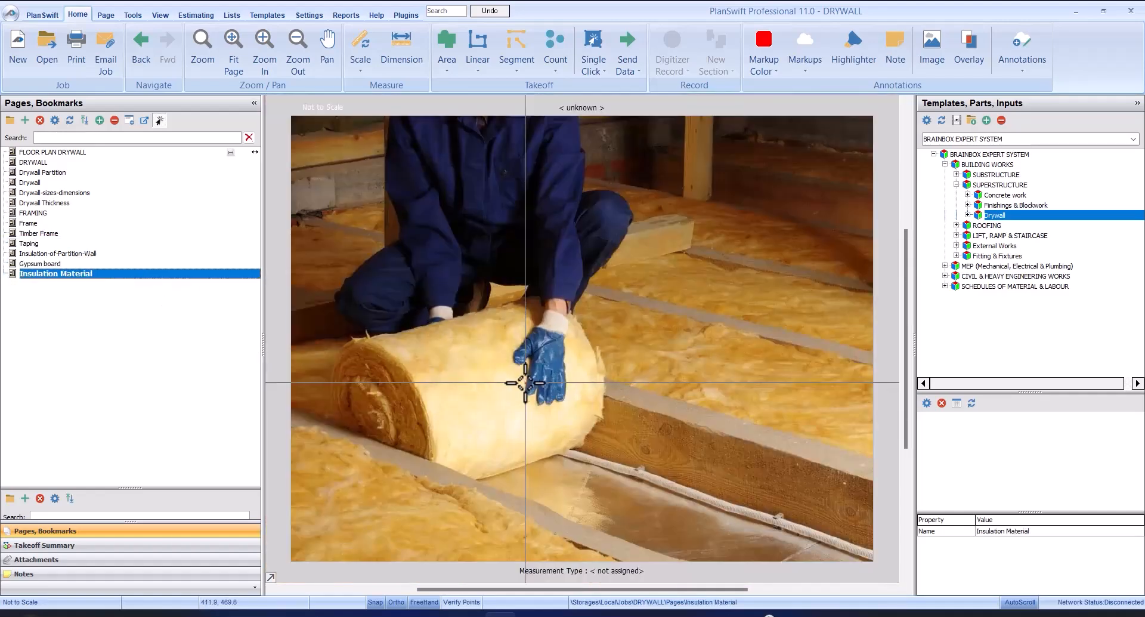
pyautogui.scroll(2, 470, 385)
pyautogui.scroll(-2, 537, 354)
pyautogui.scroll(2, 509, 377)
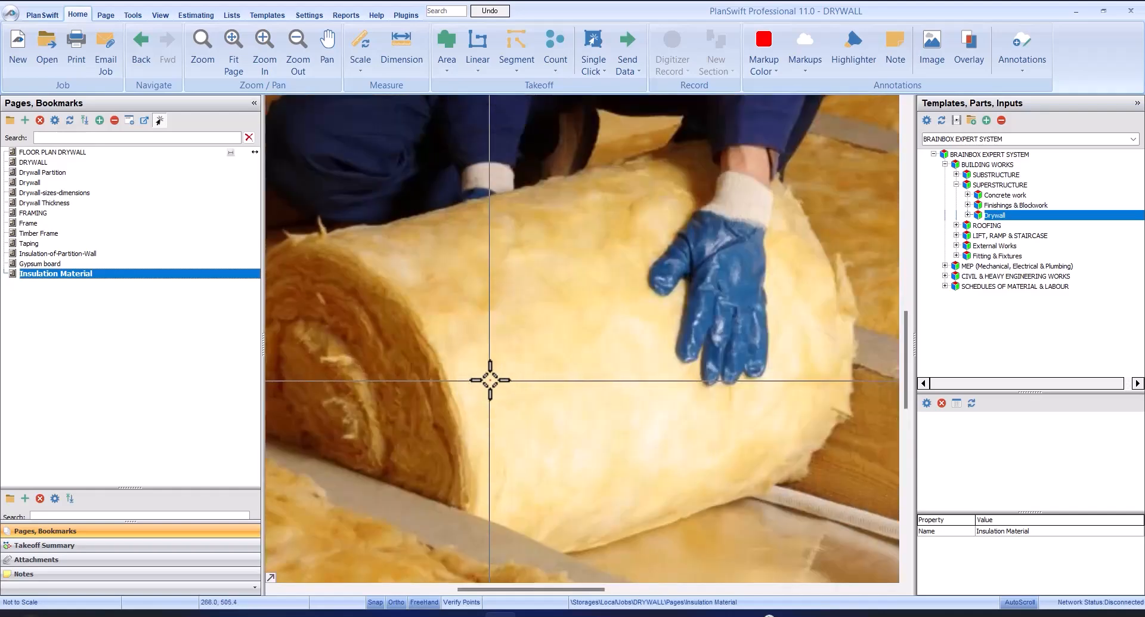
pyautogui.scroll(-1, 491, 381)
pyautogui.scroll(1, 670, 348)
pyautogui.scroll(-1, 631, 348)
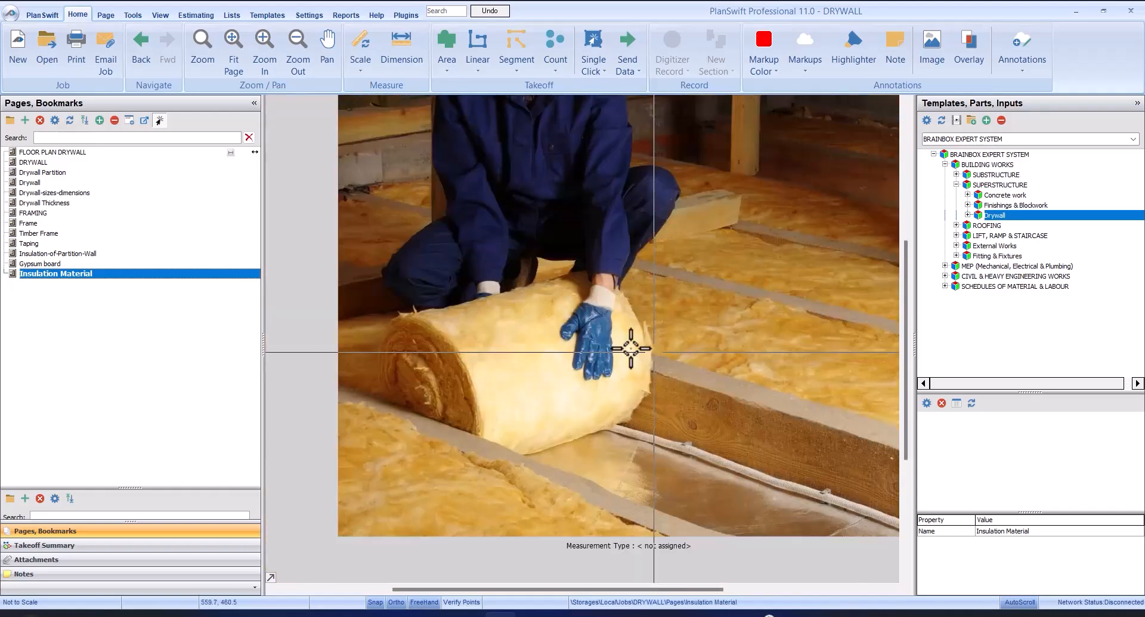
pyautogui.click(529, 351)
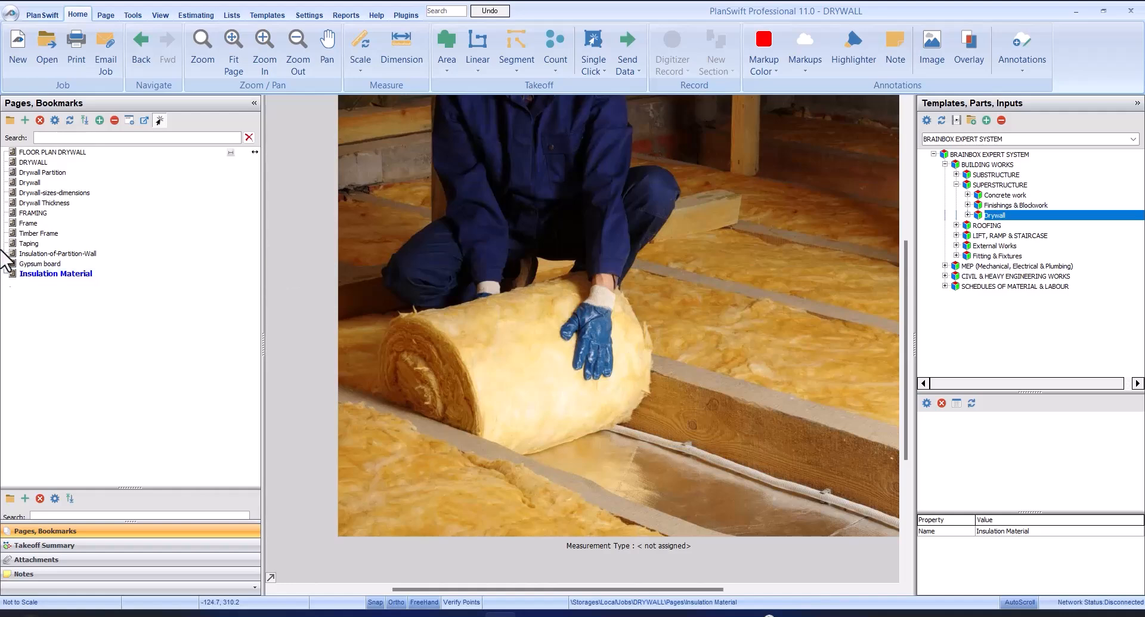
# Step: Return to the FLOOR PLAN DRYWALL page and expand the Drywall category's Insulation template to list its parts
pyautogui.click(60, 152)
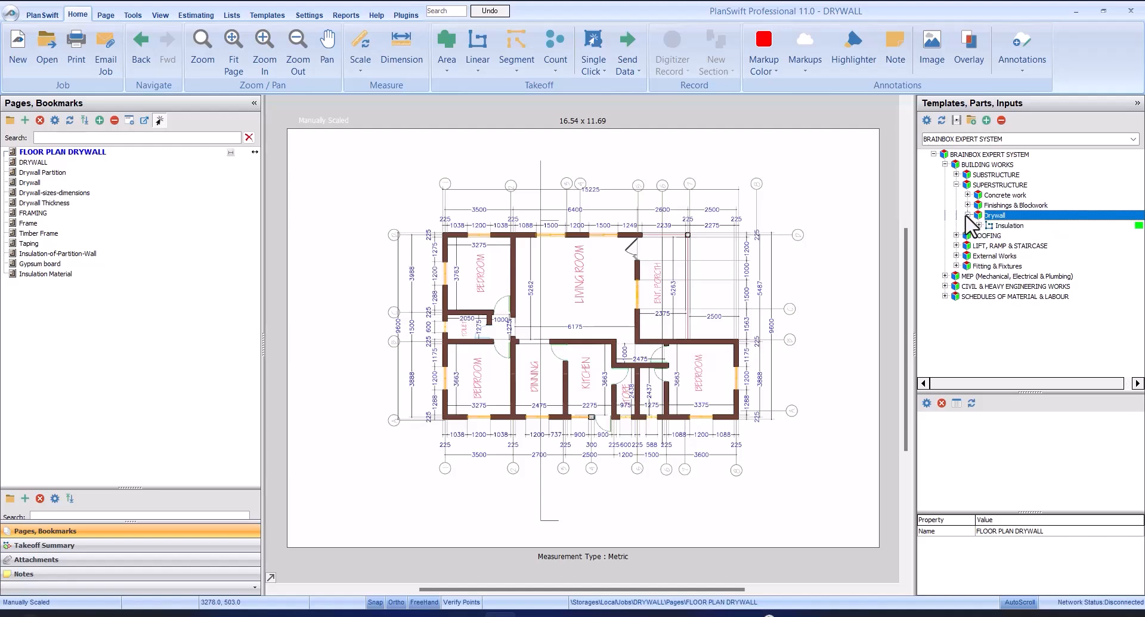
pyautogui.click(967, 215)
pyautogui.click(981, 225)
pyautogui.click(979, 225)
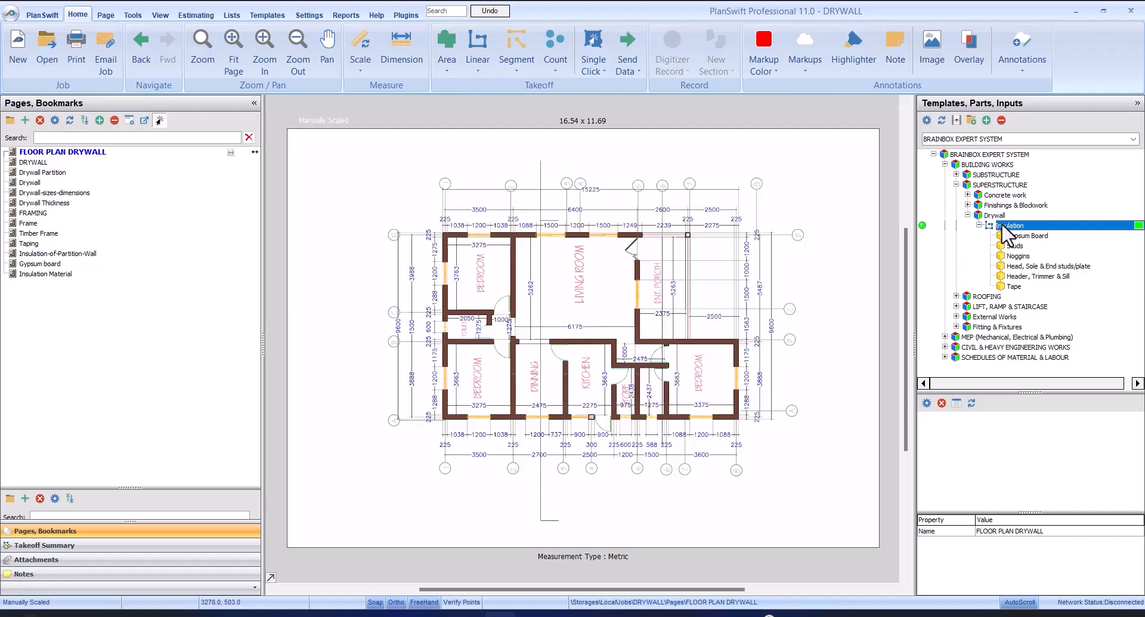
# Step: Go through the Insulation template's parts from Gypsum Board to Tape, and select the Insulation template itself
pyautogui.click(1039, 237)
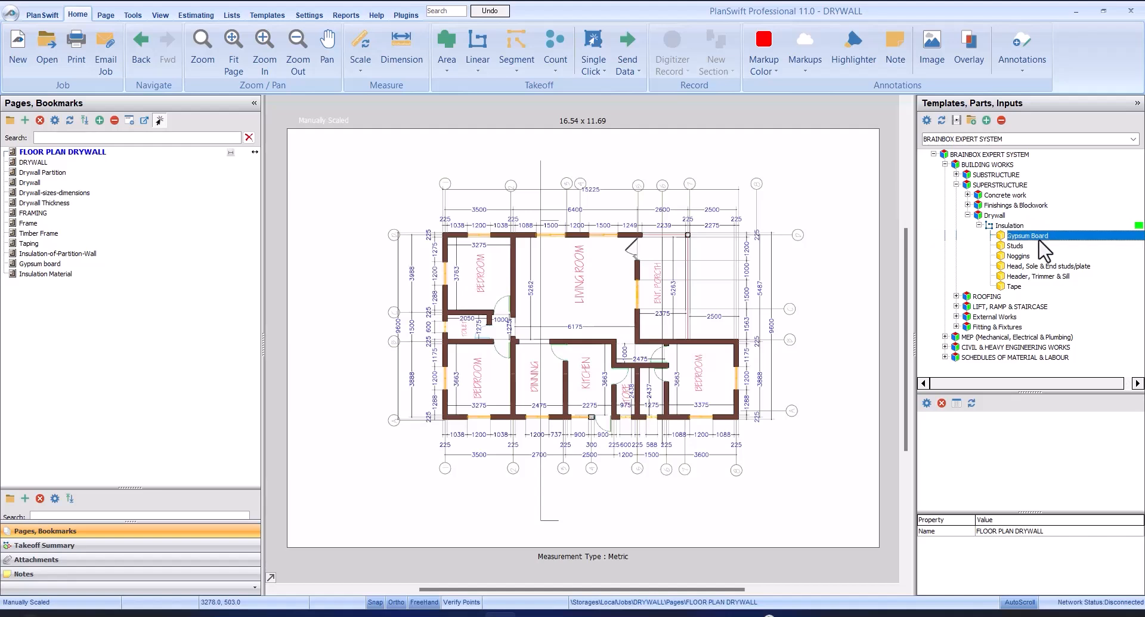
pyautogui.click(1042, 247)
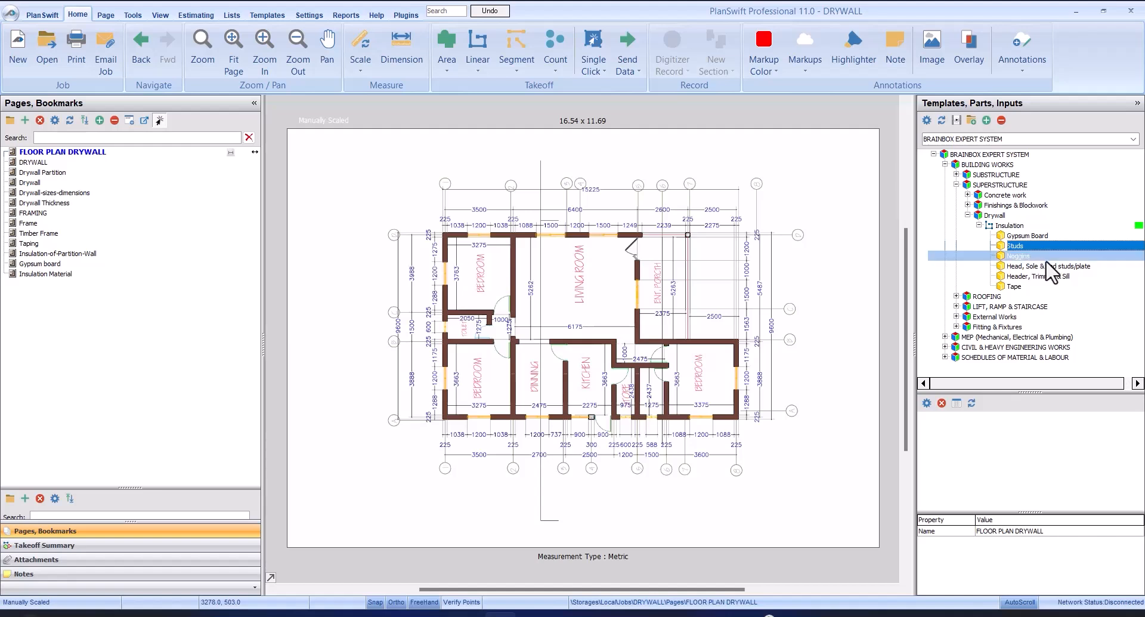
pyautogui.click(1047, 257)
pyautogui.click(1055, 268)
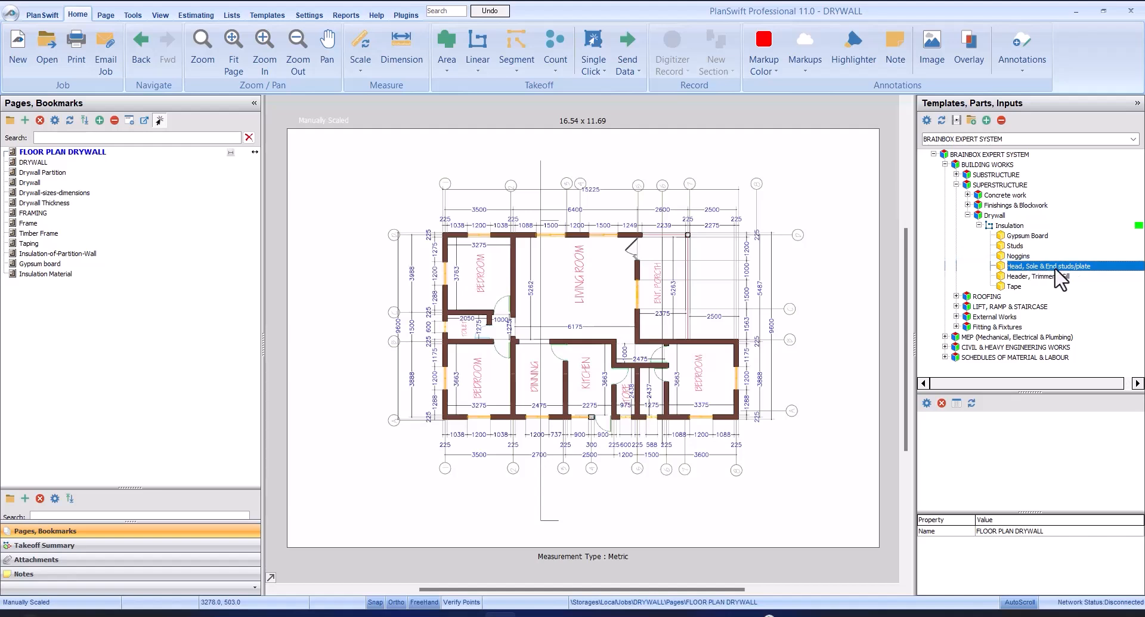
pyautogui.click(1031, 277)
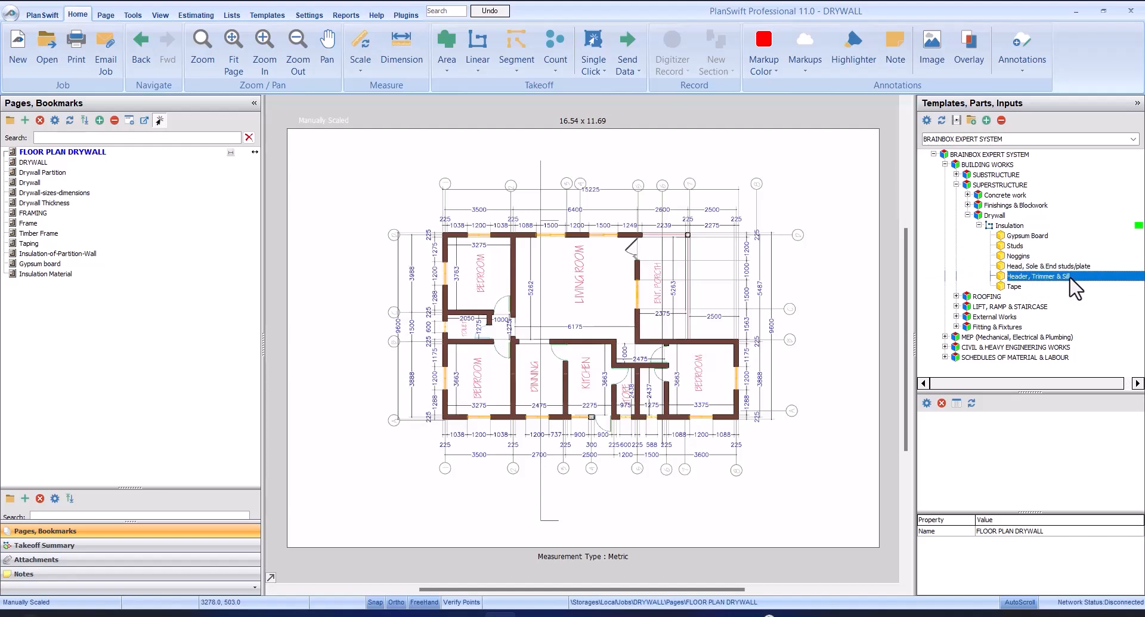
pyautogui.click(1031, 286)
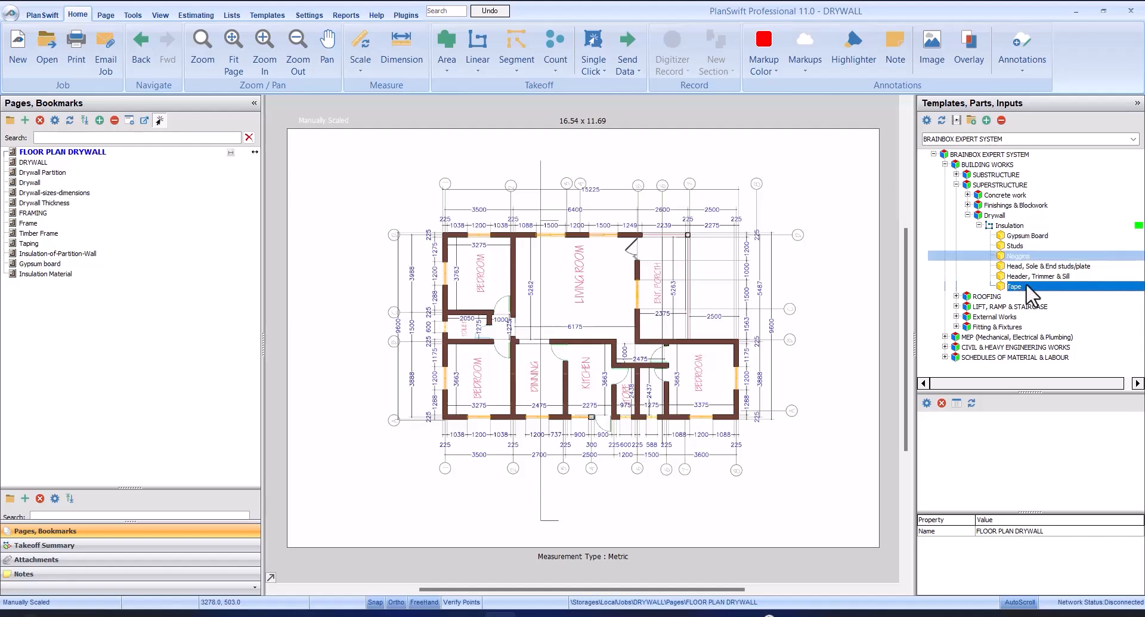
pyautogui.click(1014, 226)
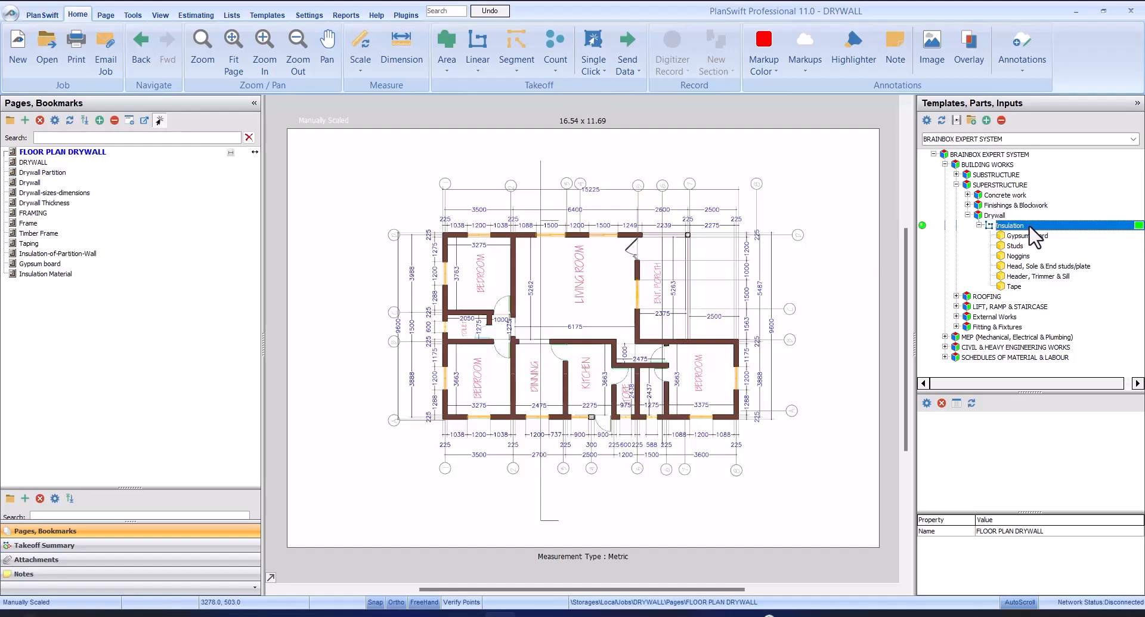
# Step: Start an Insulation takeoff from the Drywall template with a wall height of 3 M and a width of 0.23 M
pyautogui.doubleClick(923, 227)
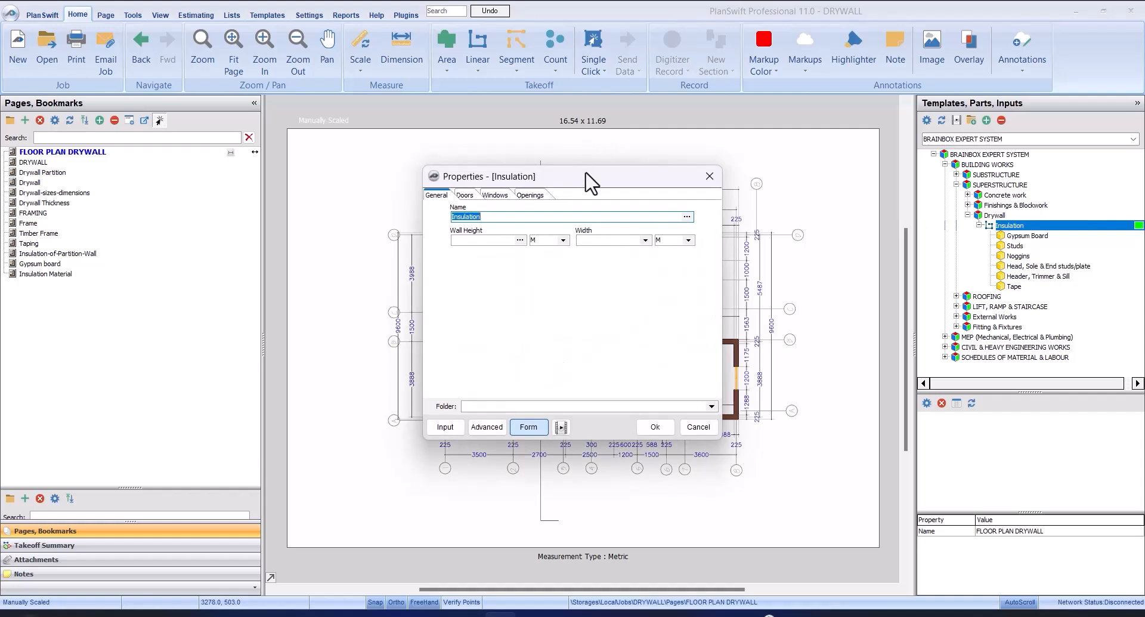
pyautogui.moveTo(586, 173); pyautogui.dragTo(956, 191)
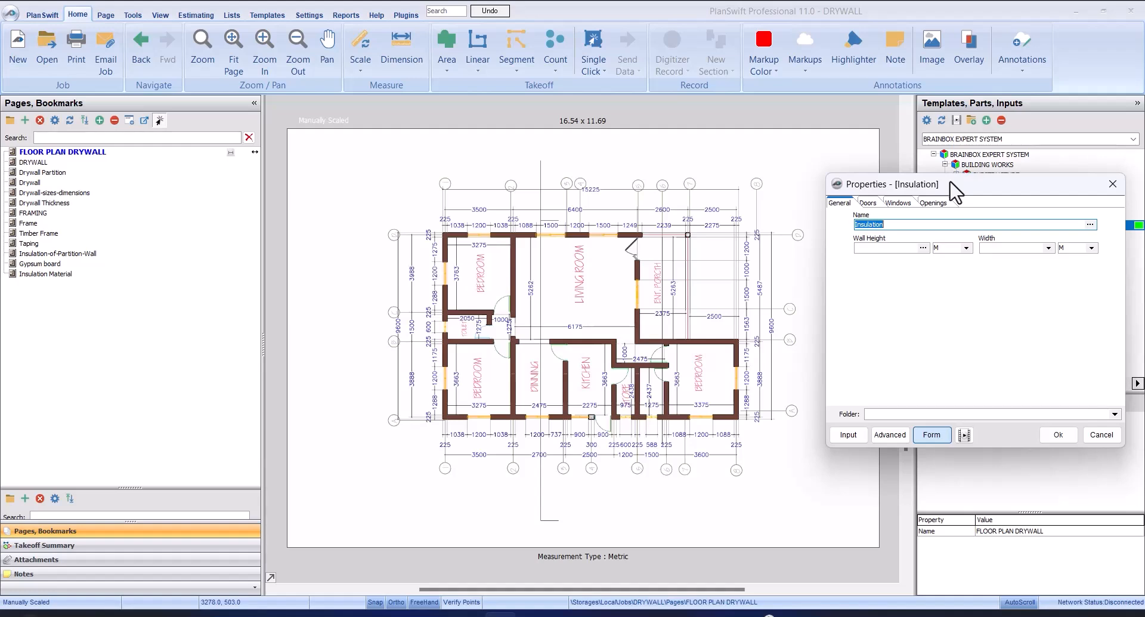
pyautogui.moveTo(950, 183); pyautogui.dragTo(898, 199)
pyautogui.click(835, 264)
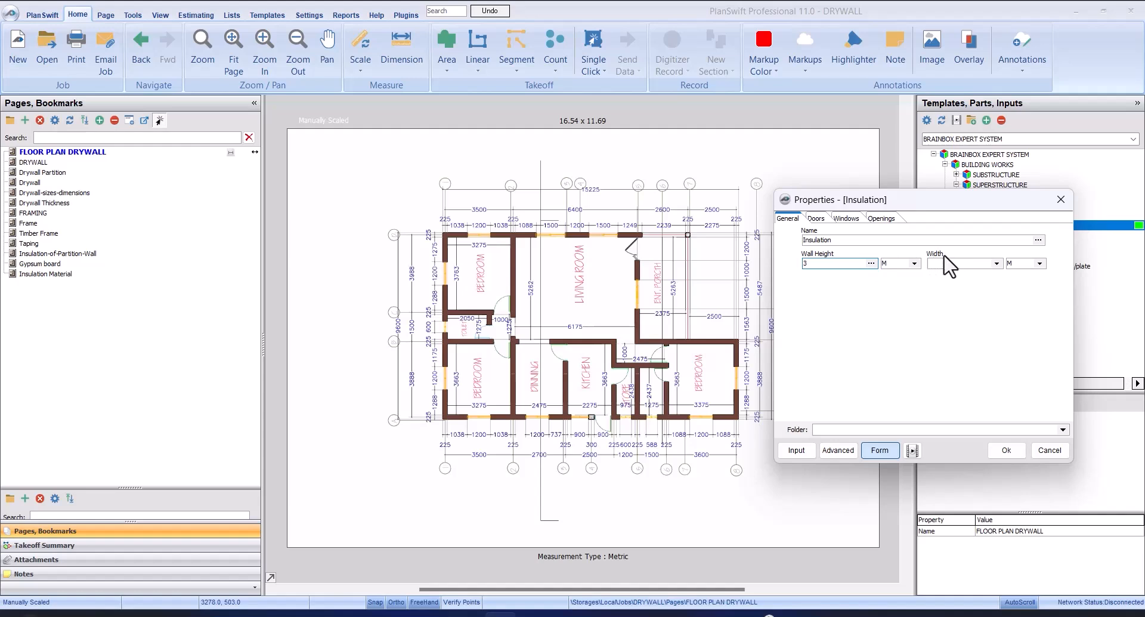
pyautogui.click(997, 264)
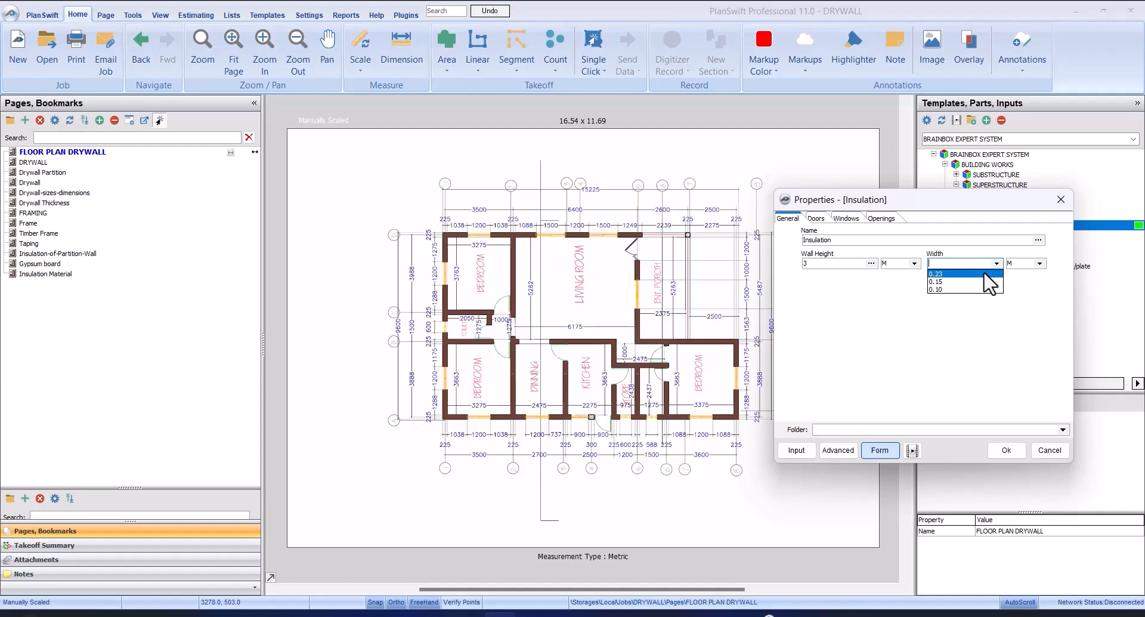
pyautogui.click(986, 275)
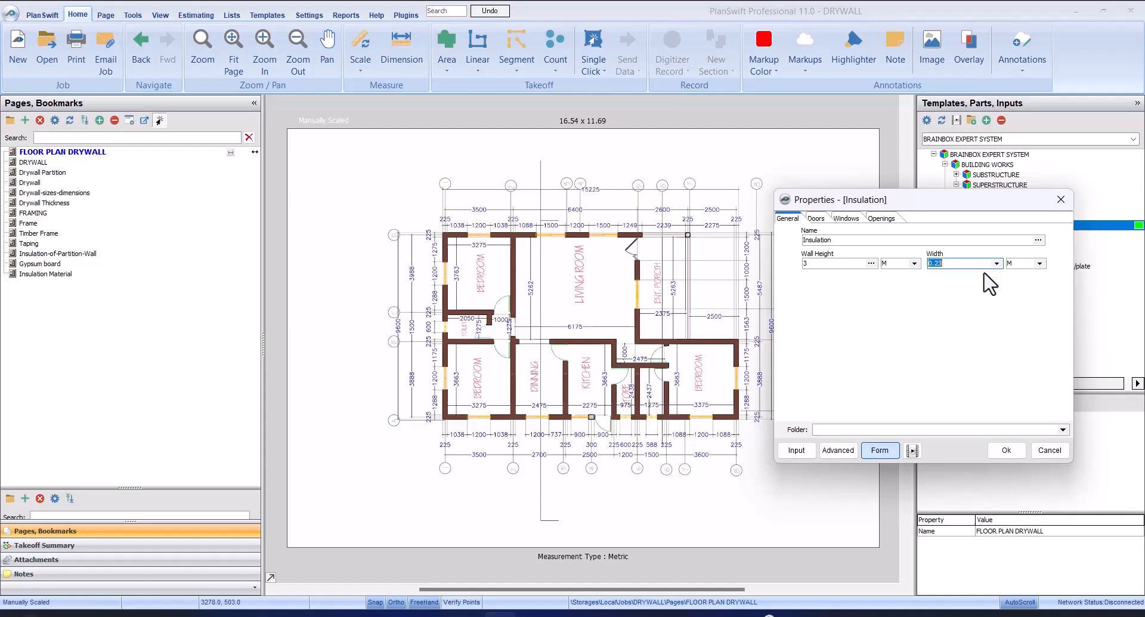
pyautogui.click(999, 444)
# Step: Trace the insulation along the top exterior wall, from the bedroom's outer corner to the wall end beside the entrance porch
pyautogui.scroll(5, 412, 196)
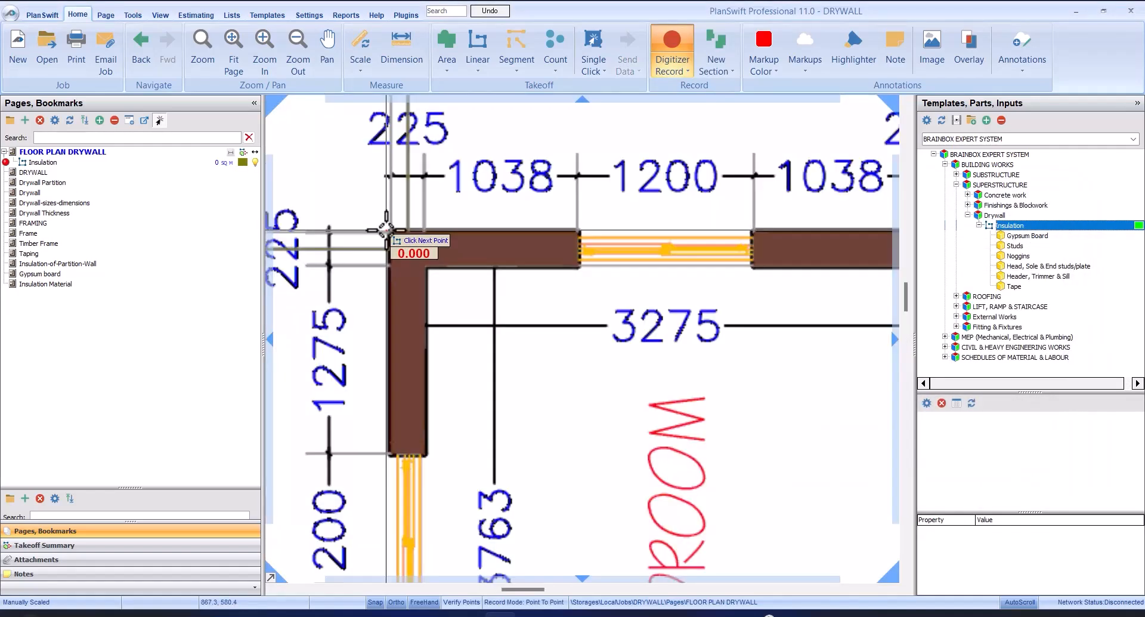
pyautogui.scroll(-1, 386, 229)
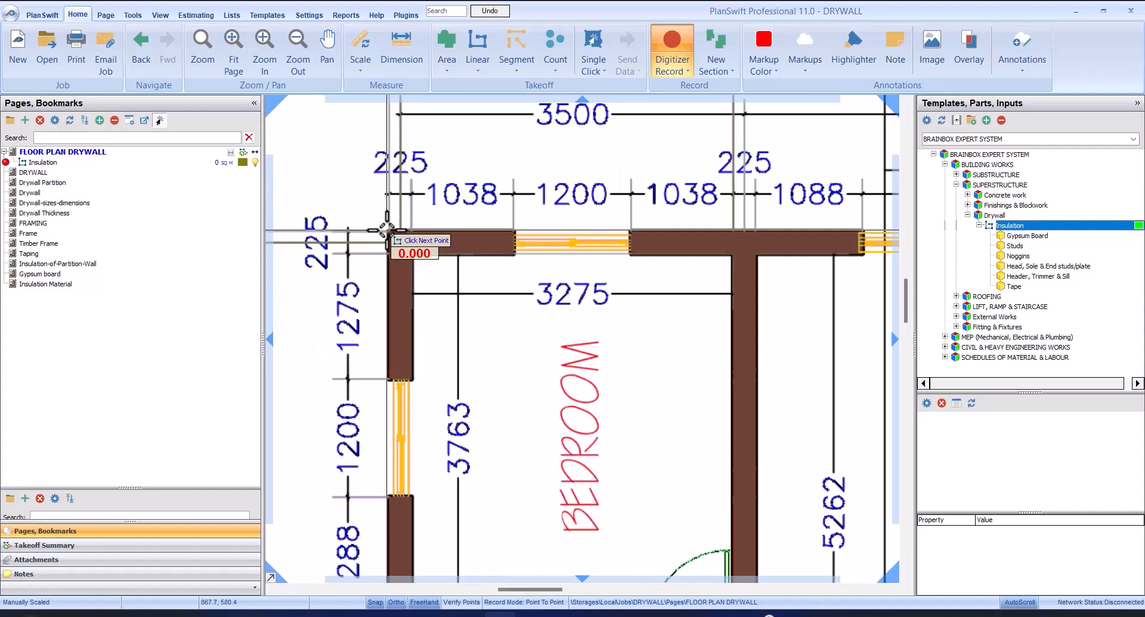
pyautogui.scroll(-3, 387, 228)
pyautogui.scroll(4, 386, 229)
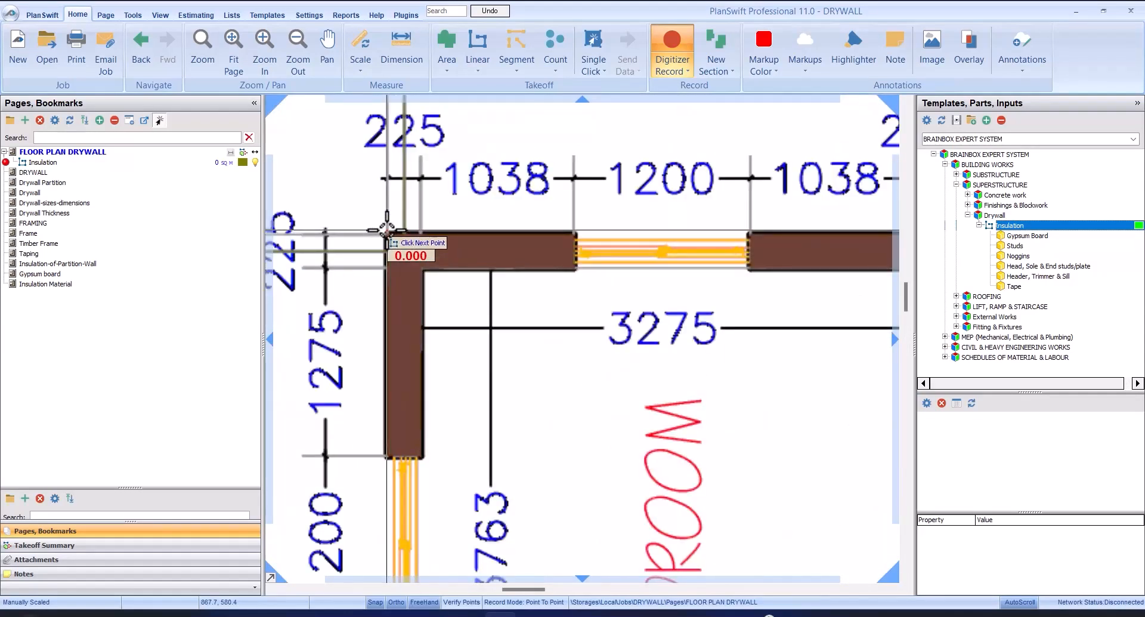
pyautogui.scroll(-4, 386, 229)
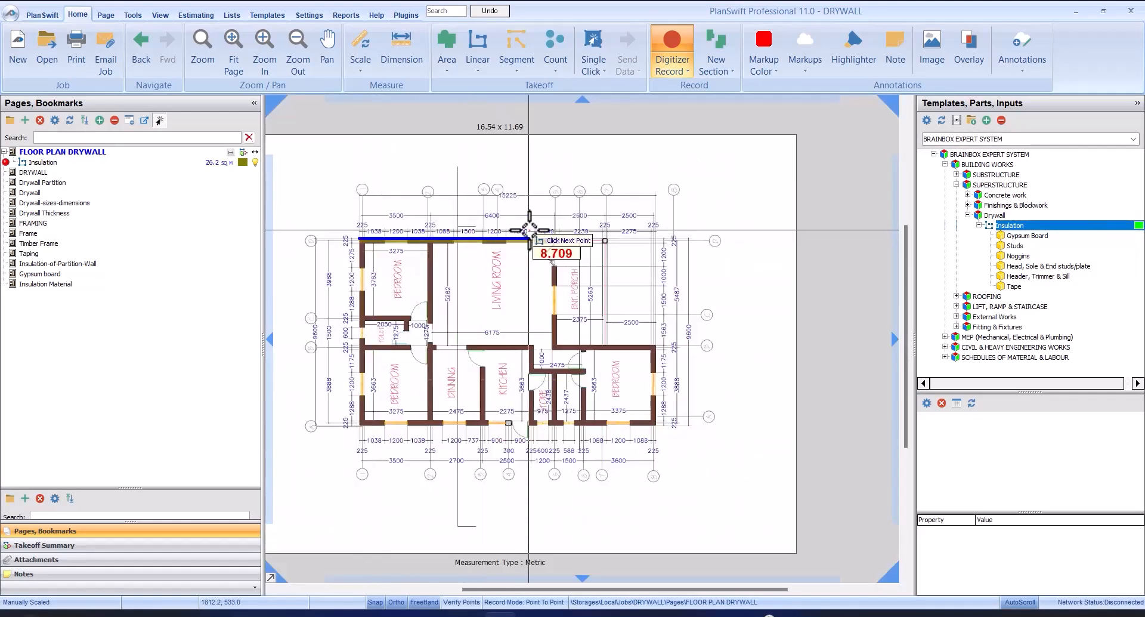
pyautogui.scroll(4, 549, 233)
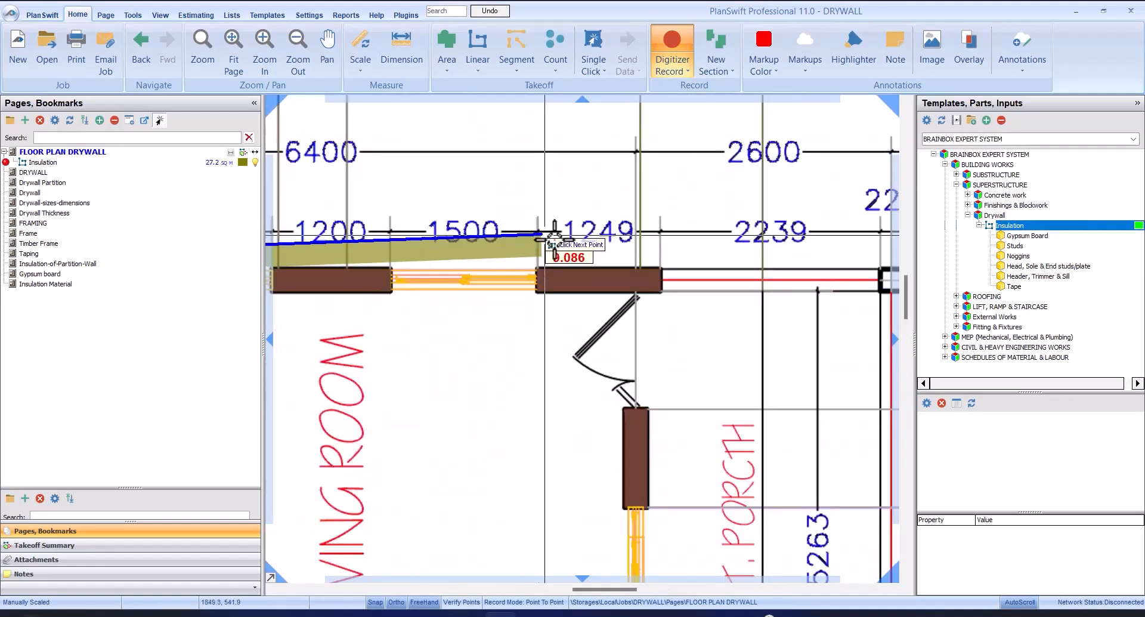
pyautogui.scroll(3, 678, 266)
pyautogui.doubleClick(652, 267)
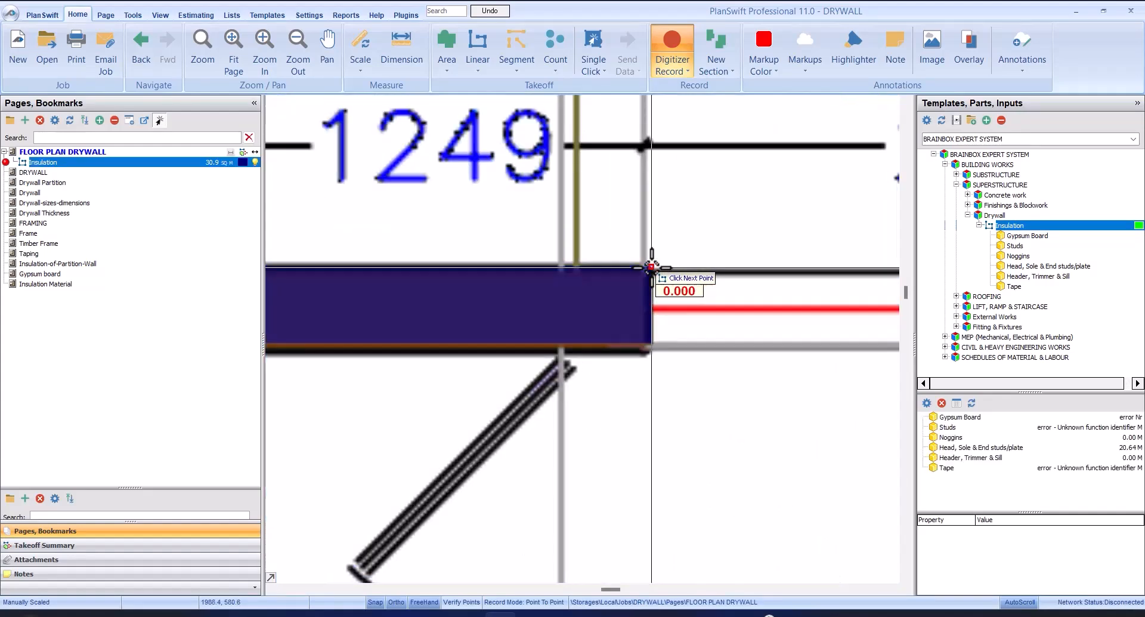
# Step: Continue the insulation down the living room wall beside the porch and along the porch's rear wall to the bedroom's outer corner
pyautogui.scroll(-2, 677, 242)
pyautogui.scroll(1, 662, 263)
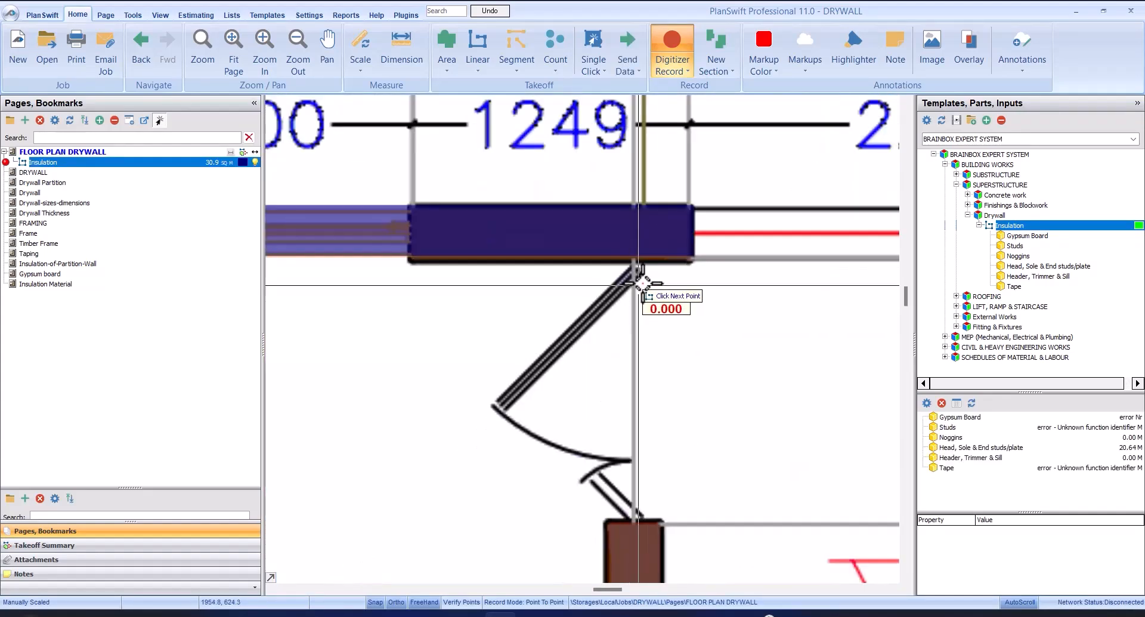
pyautogui.click(664, 256)
pyautogui.scroll(-2, 659, 246)
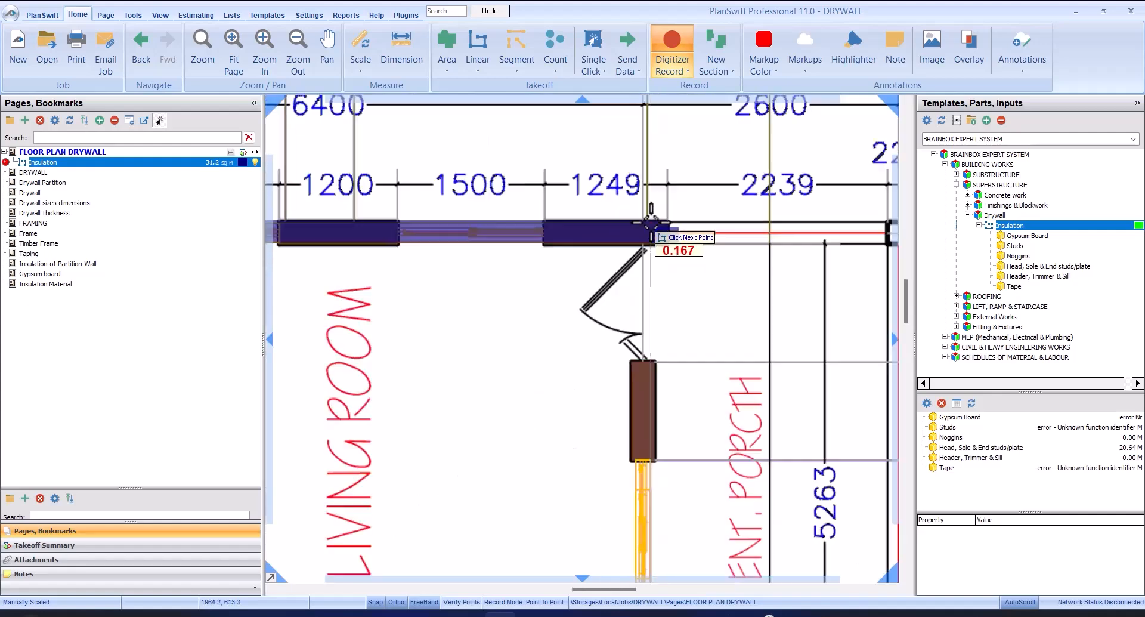
pyautogui.scroll(2, 654, 459)
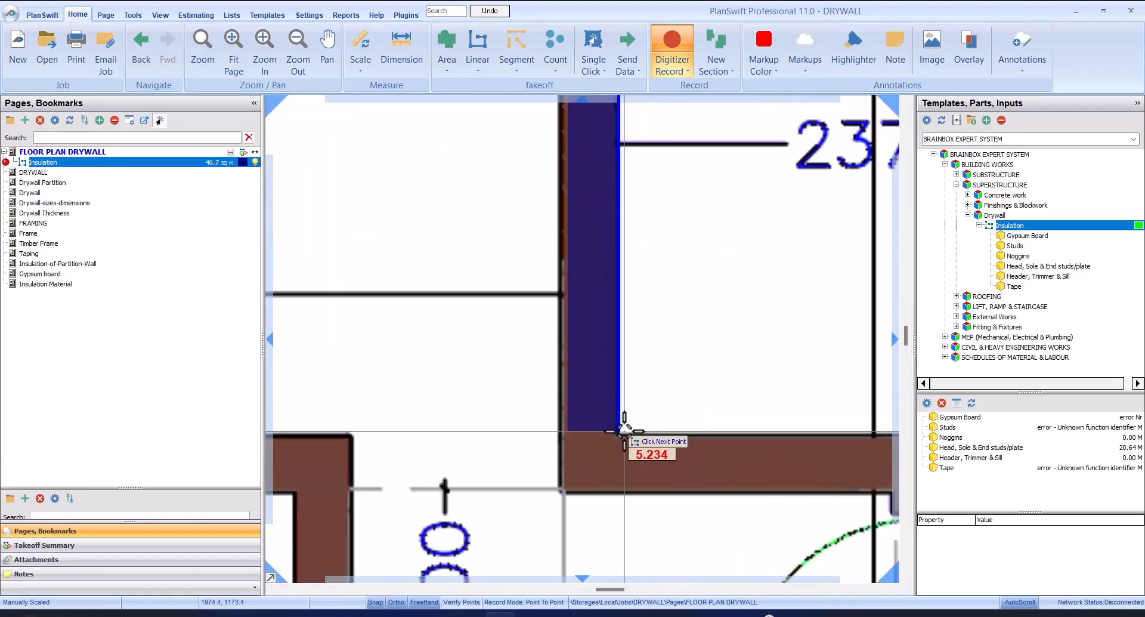
pyautogui.click(625, 429)
pyautogui.scroll(-2, 549, 327)
pyautogui.scroll(2, 719, 335)
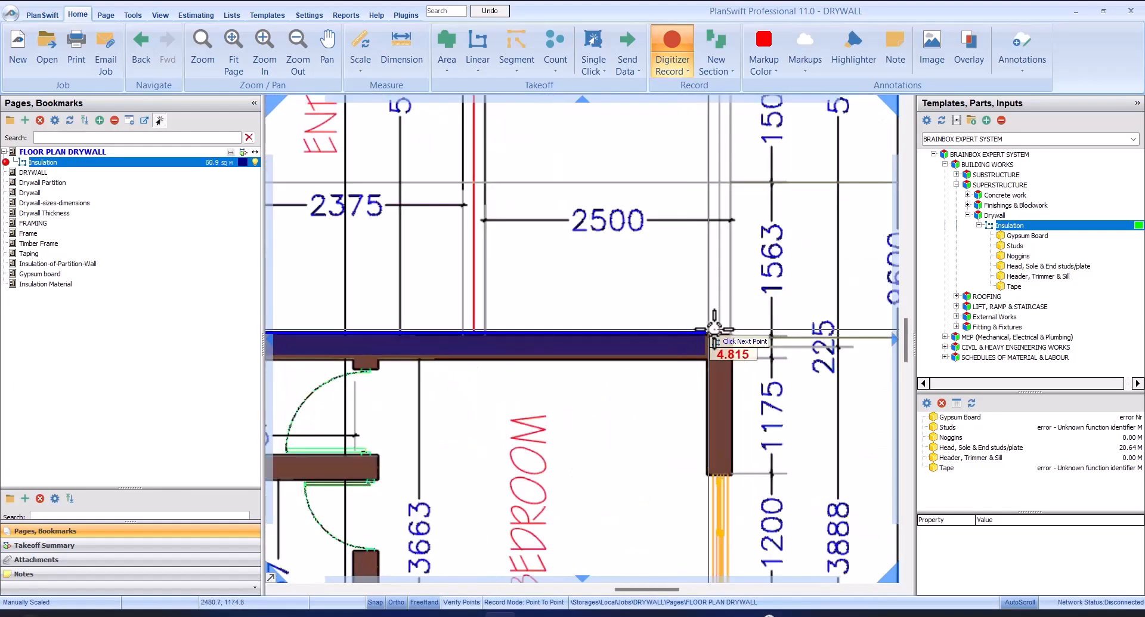
pyautogui.click(732, 330)
# Step: Continue the insulation down the right bedroom's exterior wall and along the whole bottom exterior wall to the building's lower-left corner
pyautogui.scroll(-2, 724, 358)
pyautogui.scroll(3, 736, 334)
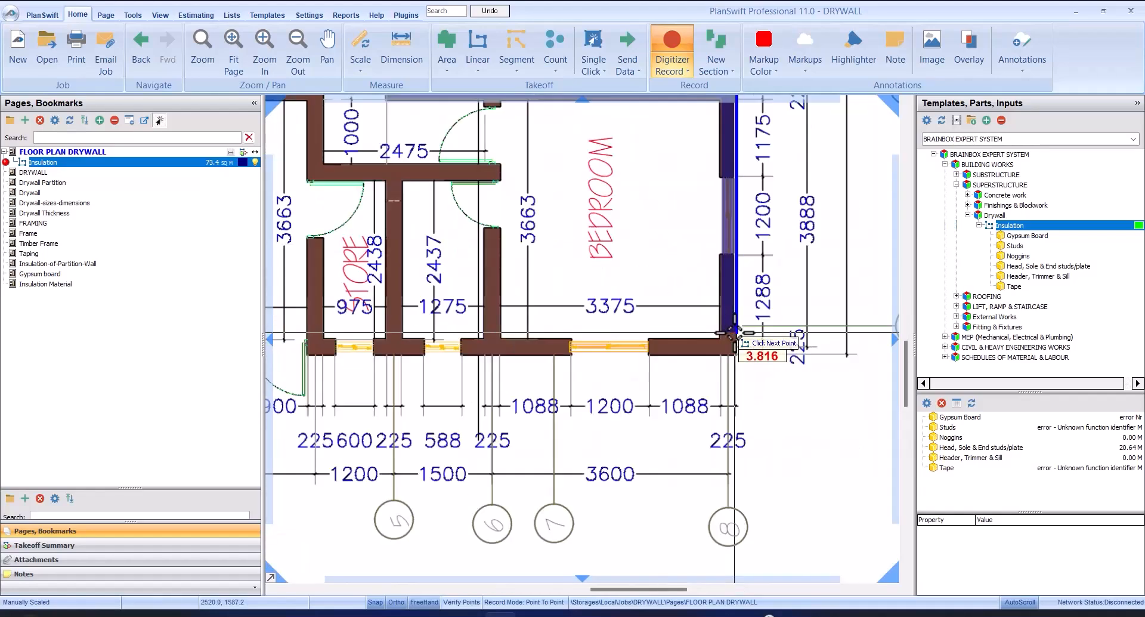
pyautogui.scroll(2, 740, 387)
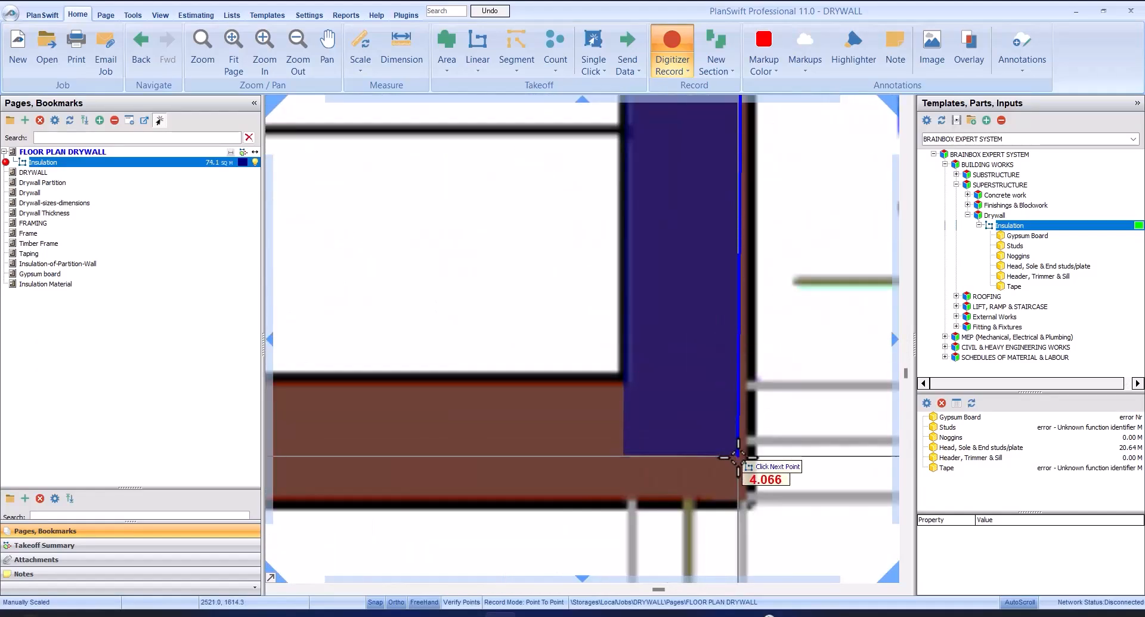
pyautogui.click(750, 501)
pyautogui.scroll(-4, 745, 495)
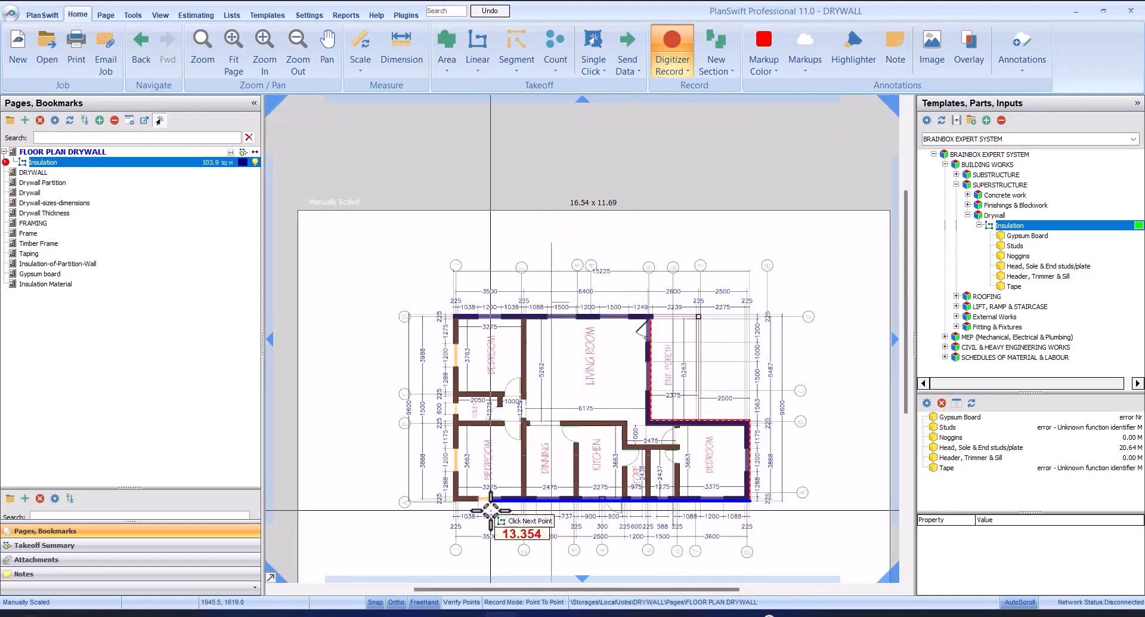
pyautogui.scroll(3, 459, 507)
pyautogui.click(453, 490)
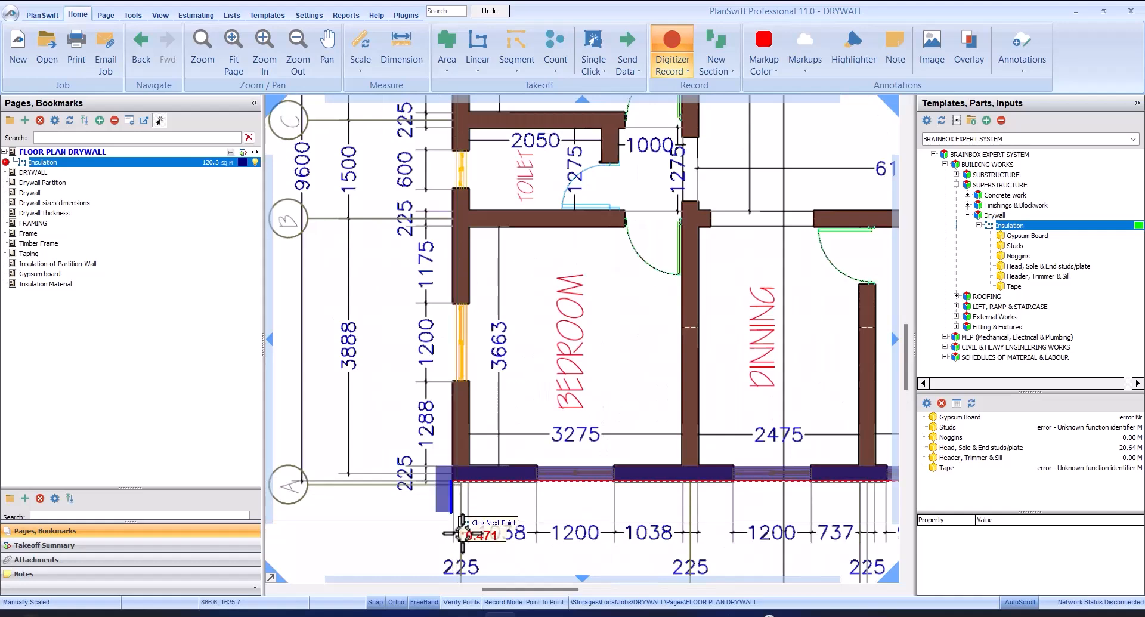
# Step: Trace the left exterior wall up to the starting corner to close the perimeter, and stop recording the insulation takeoff
pyautogui.scroll(-3, 453, 491)
pyautogui.scroll(3, 465, 337)
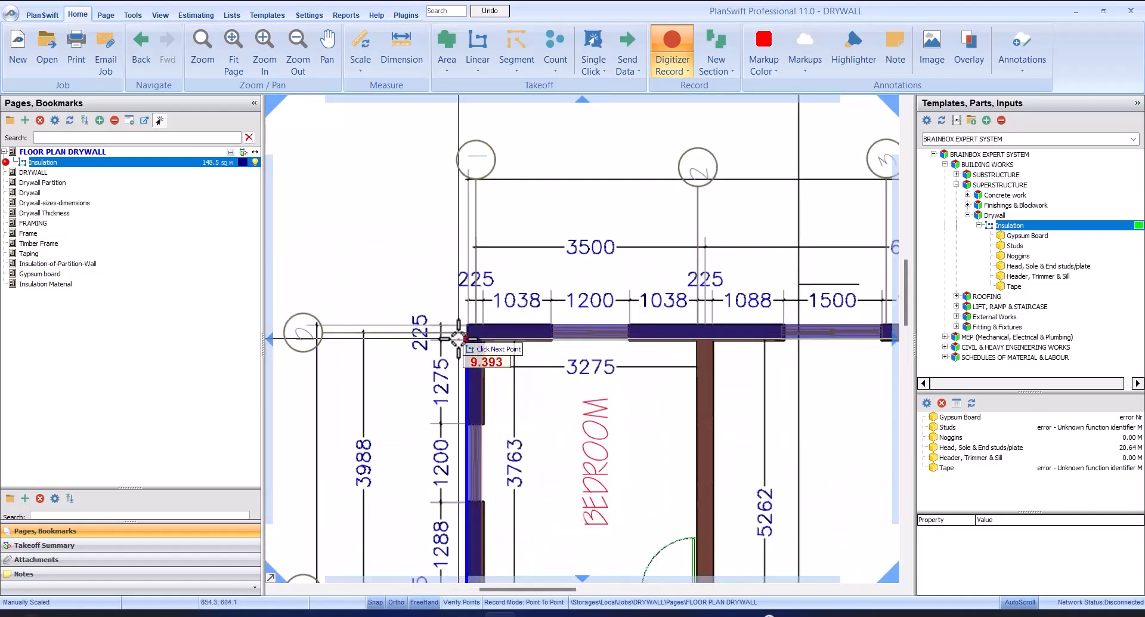
pyautogui.click(460, 338)
pyautogui.scroll(-3, 460, 338)
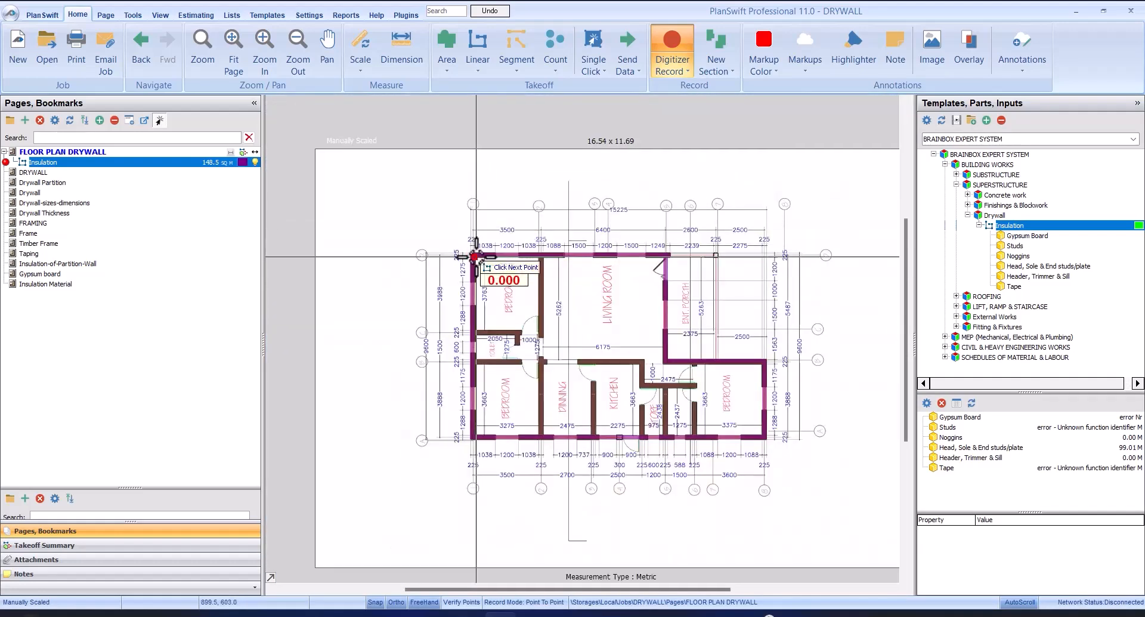
pyautogui.scroll(3, 657, 256)
pyautogui.scroll(-3, 586, 263)
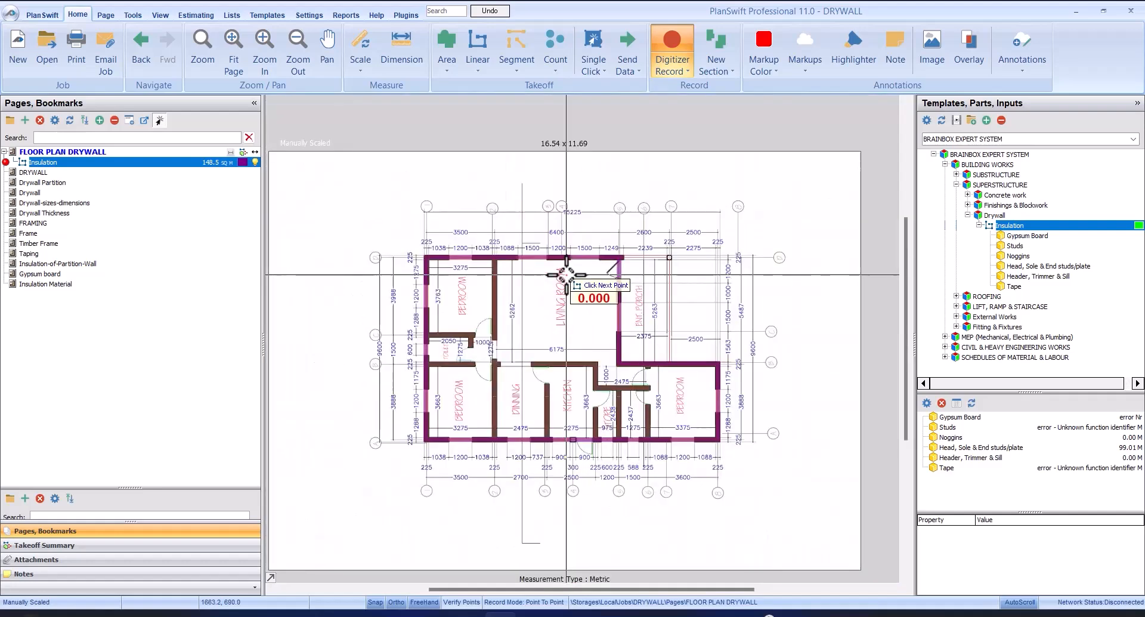
pyautogui.rightClick(560, 282)
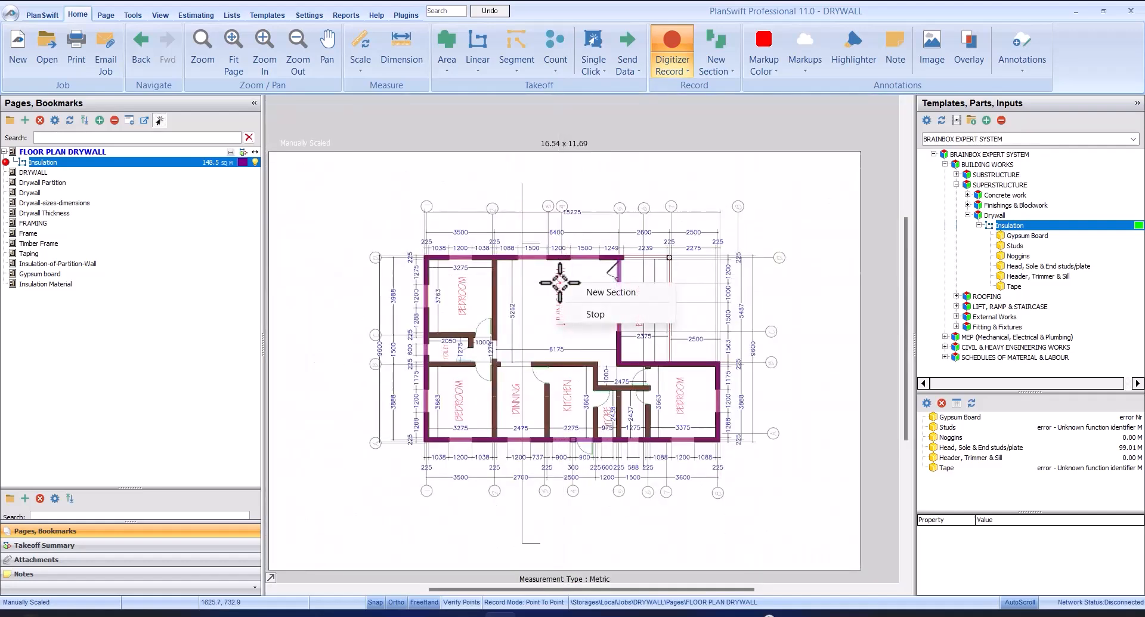
pyautogui.click(596, 315)
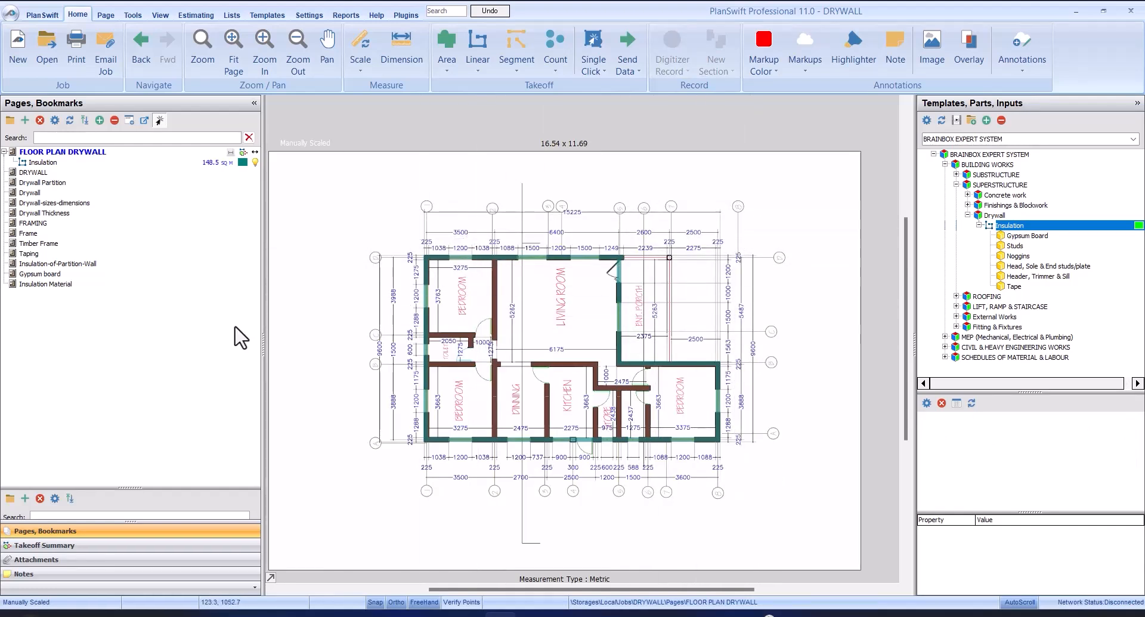
# Step: Select the Insulation takeoff and review its part quantities in the Takeoff Summary, including Head, Sole & End studs/plate
pyautogui.click(157, 163)
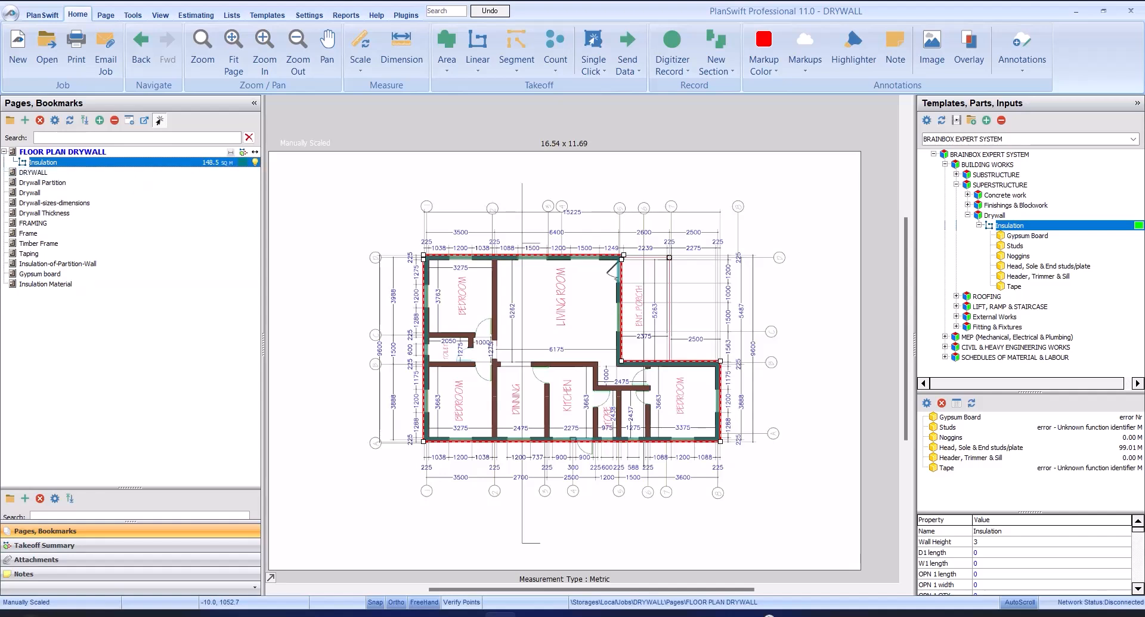
pyautogui.click(74, 546)
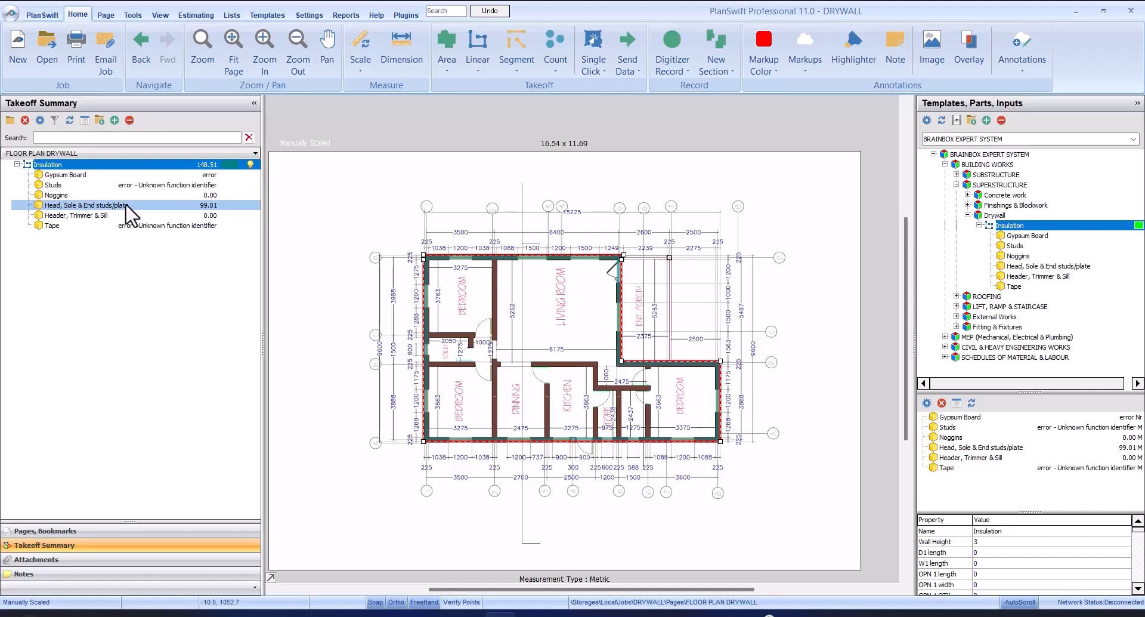
pyautogui.click(188, 207)
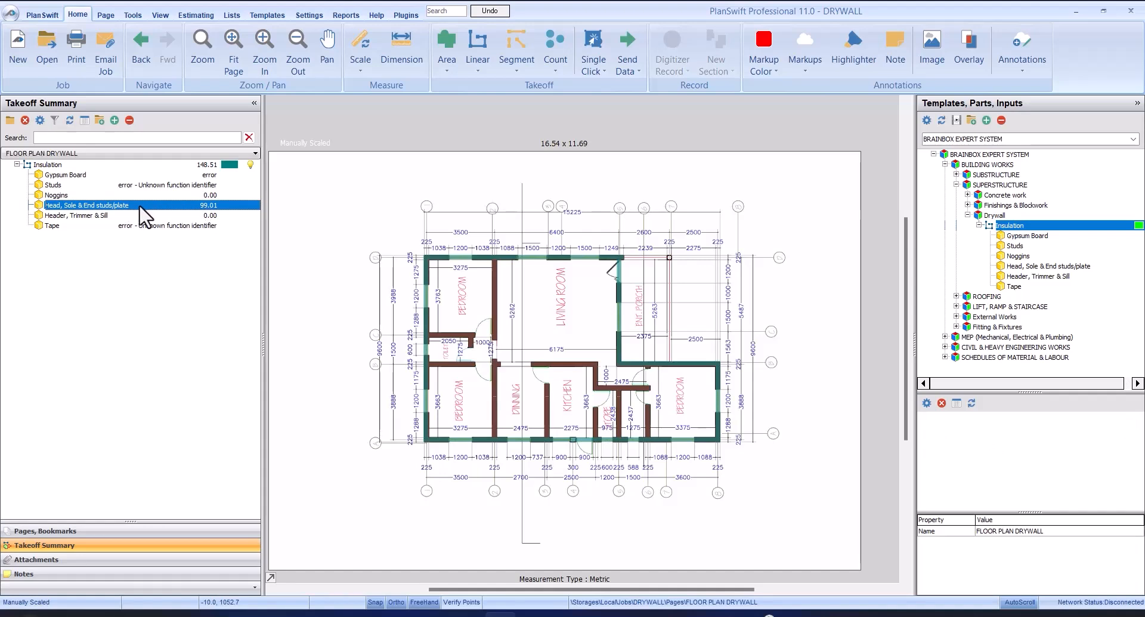
pyautogui.click(141, 168)
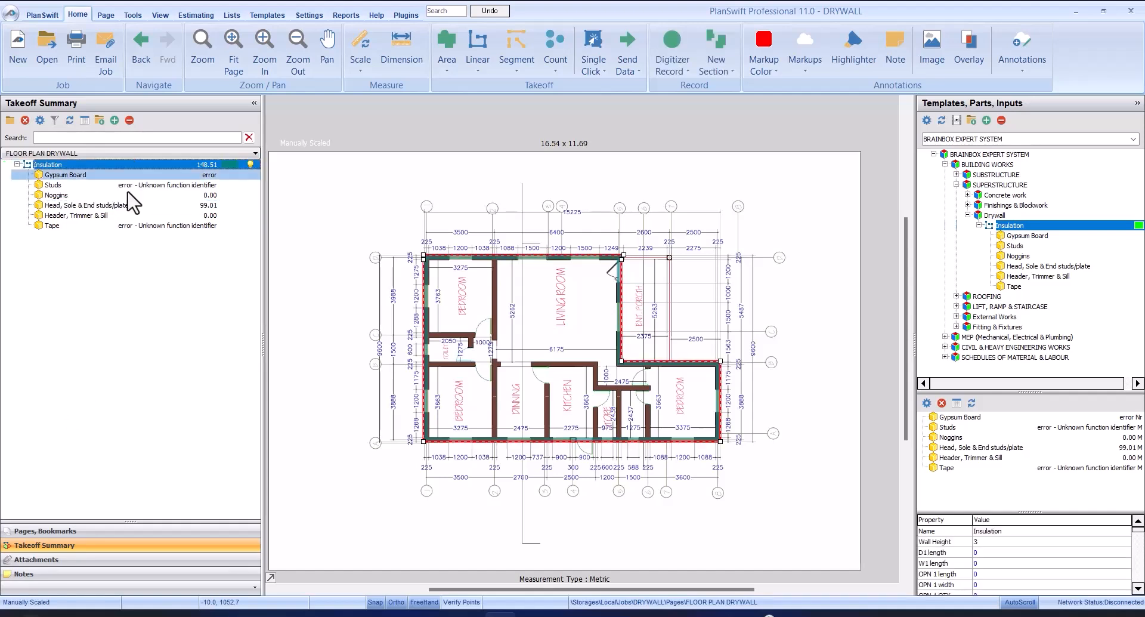
pyautogui.click(119, 206)
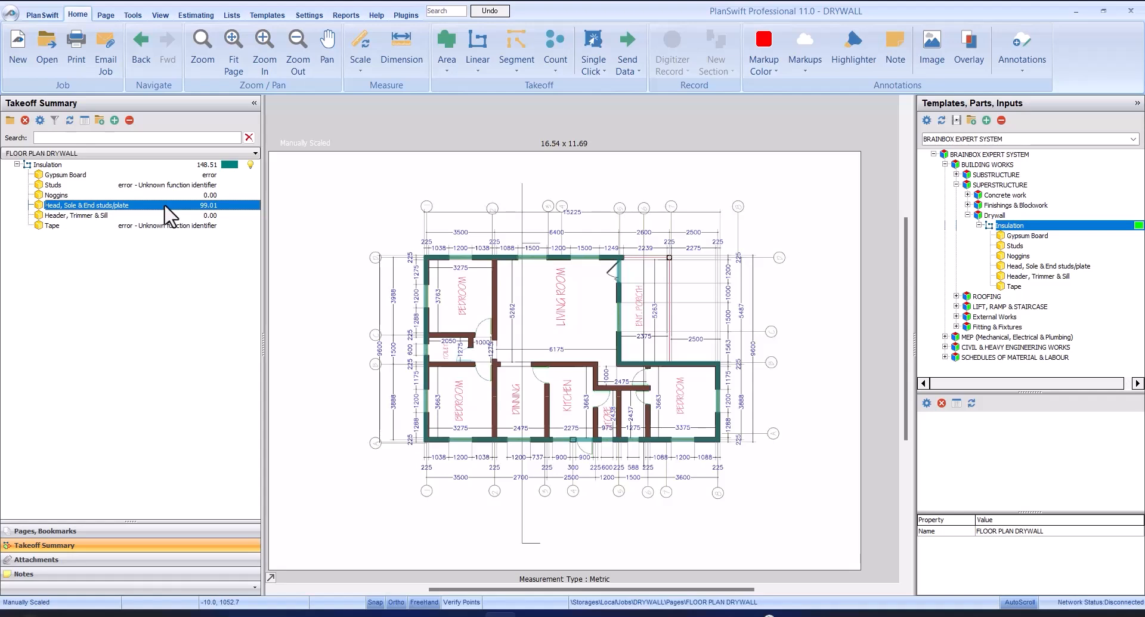
# Step: Open the Timber Frame reference page and examine the head plate, sole plate and end stud in the illustration
pyautogui.click(81, 534)
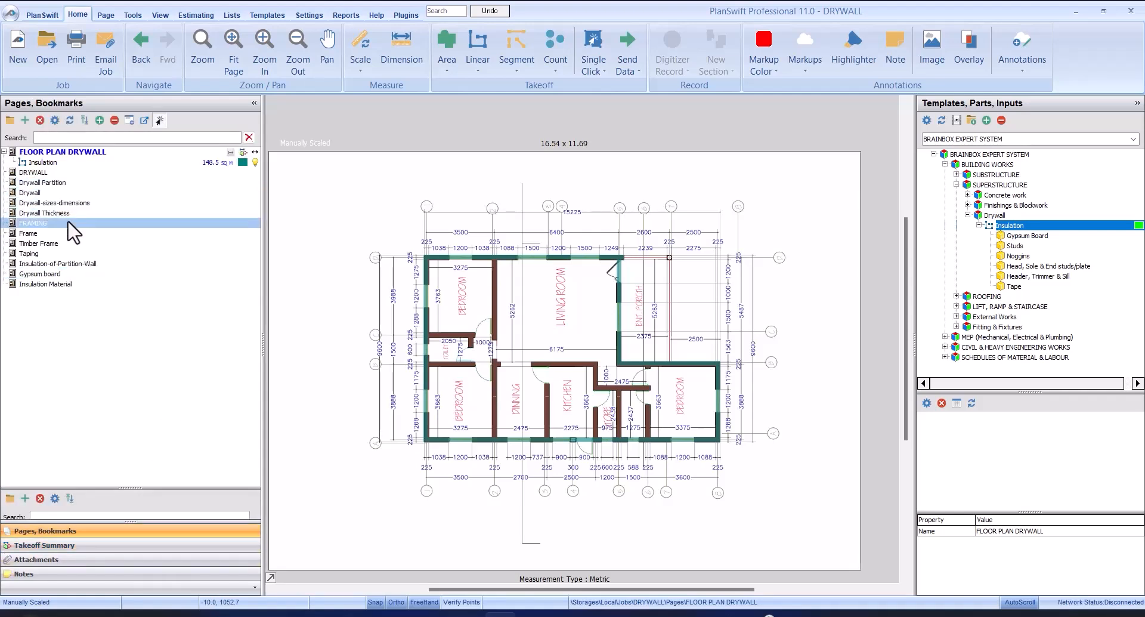
pyautogui.click(70, 241)
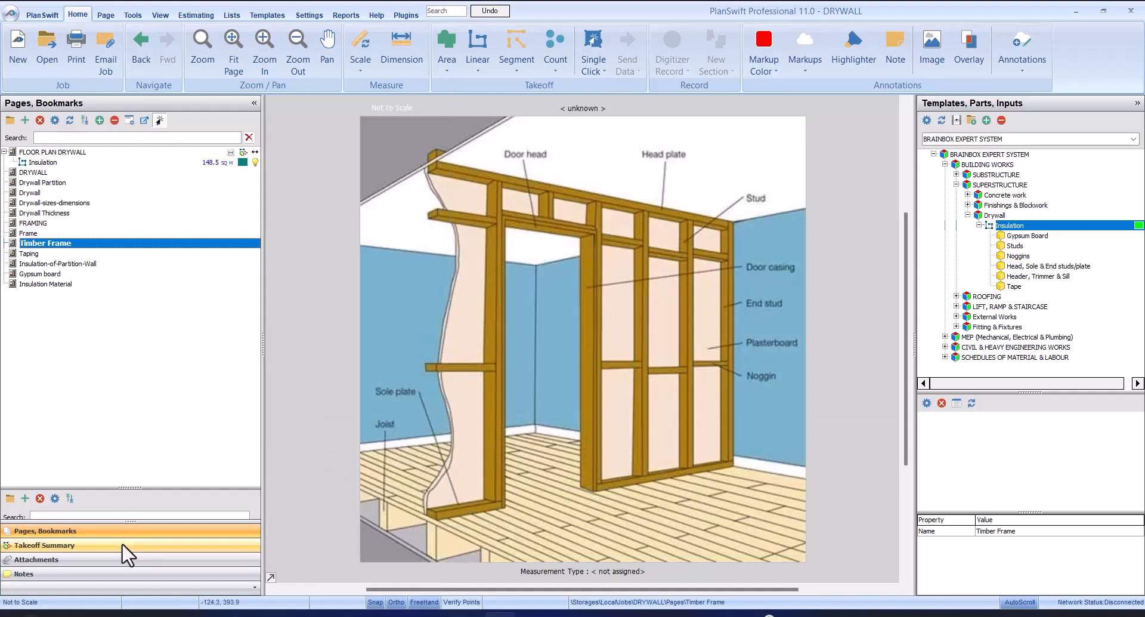
pyautogui.click(729, 305)
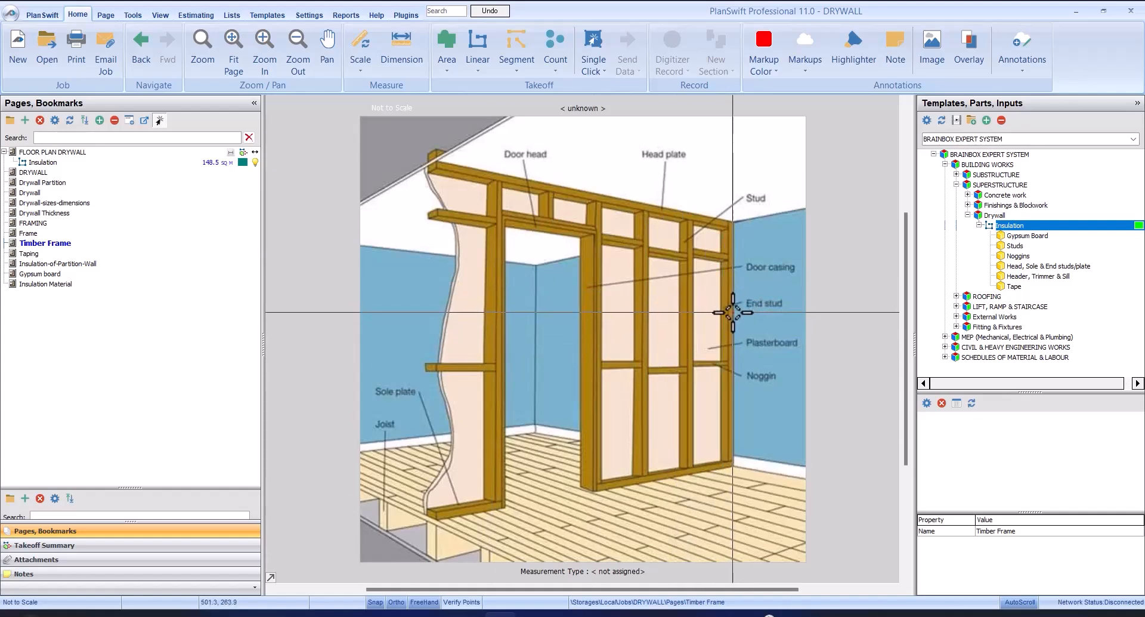
# Step: Check the Gypsum Board part's width and length inputs, and look up the board sizes on the Drywall-sizes-dimensions page
pyautogui.click(64, 544)
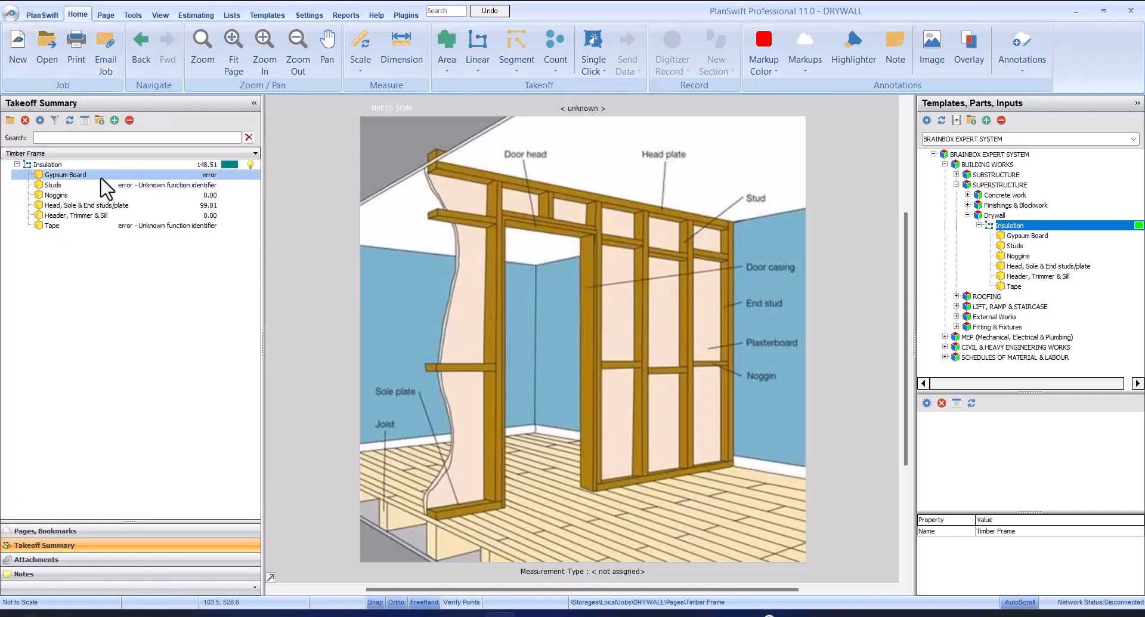
pyautogui.click(150, 178)
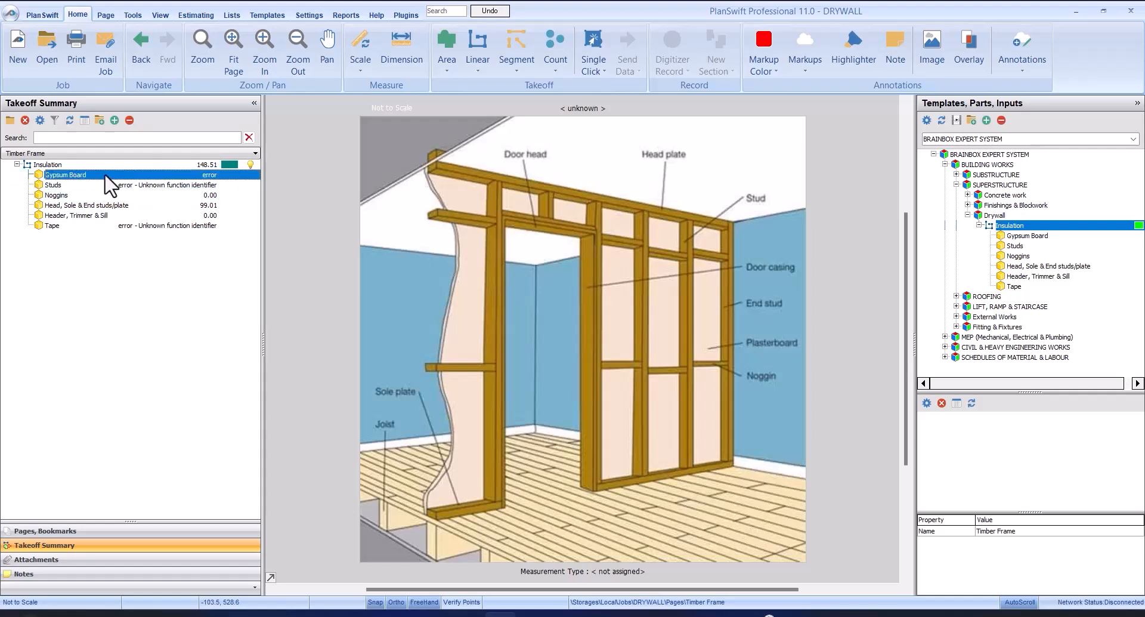
pyautogui.doubleClick(167, 178)
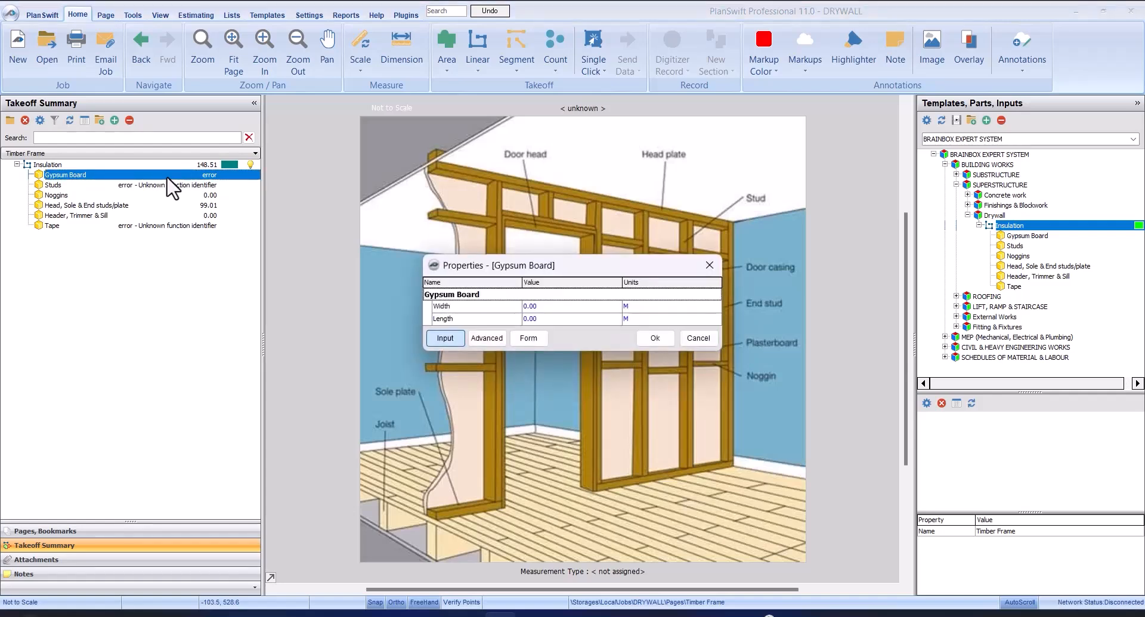
pyautogui.click(531, 338)
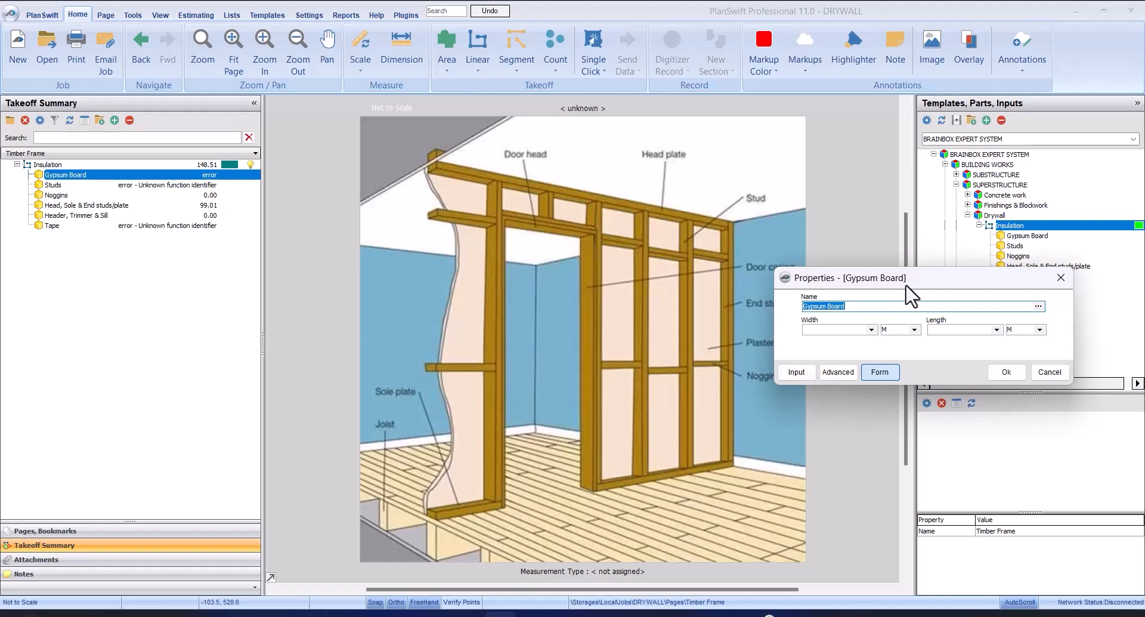
pyautogui.moveTo(907, 286); pyautogui.dragTo(551, 262)
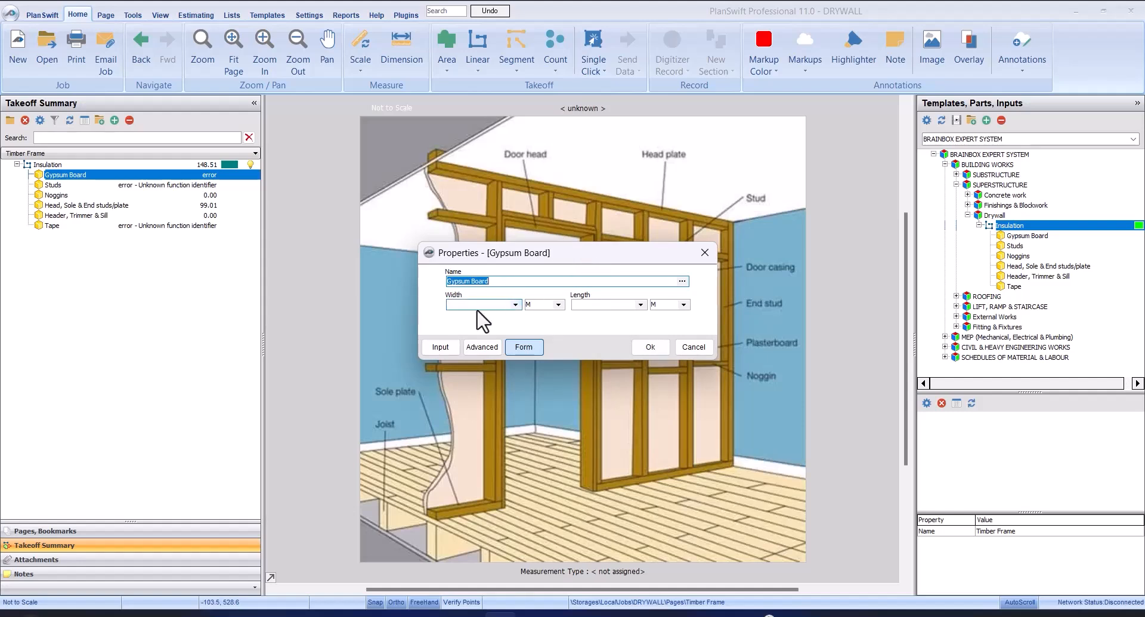
pyautogui.click(651, 344)
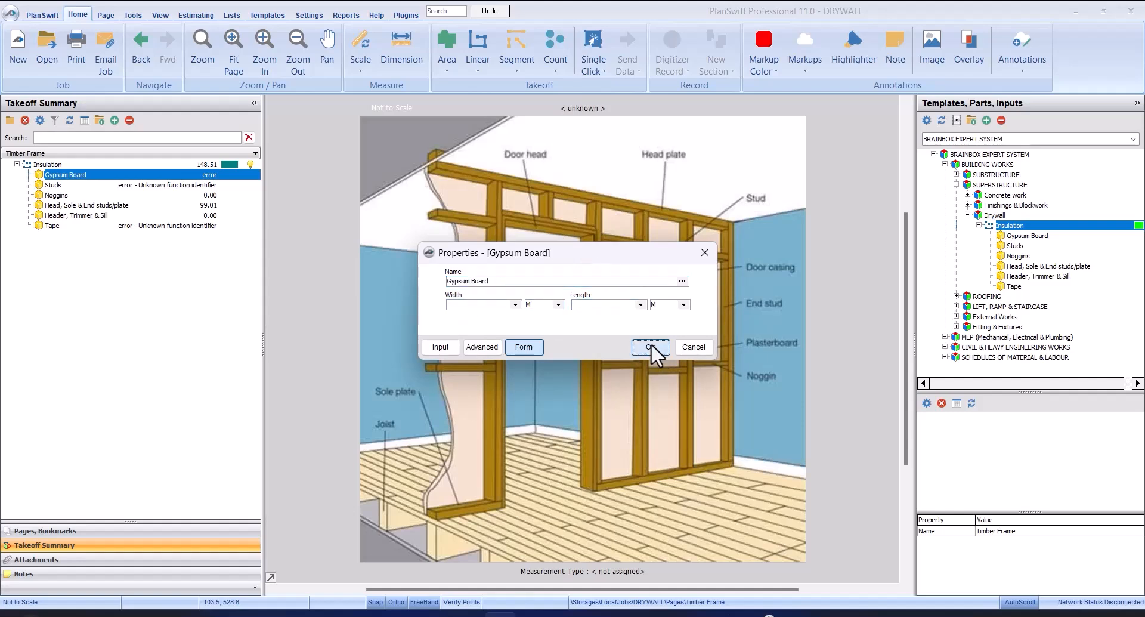
pyautogui.click(117, 532)
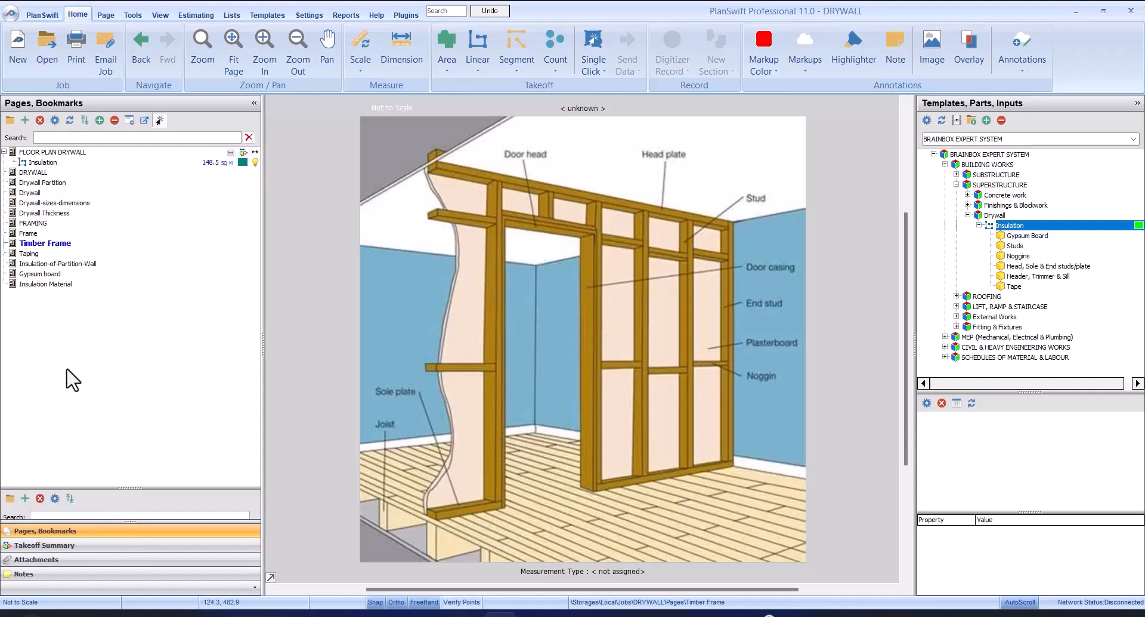
pyautogui.click(60, 203)
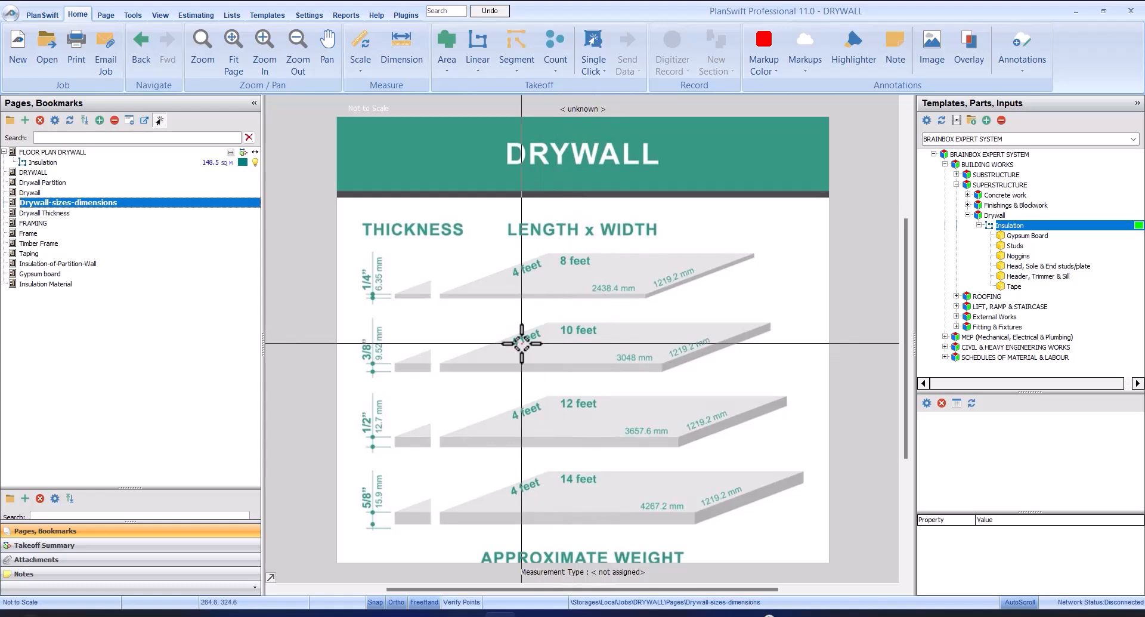
# Step: Set the Gypsum Board part's width to 1.2 m and its length to 3.00 m in its properties form
pyautogui.click(88, 545)
pyautogui.click(168, 174)
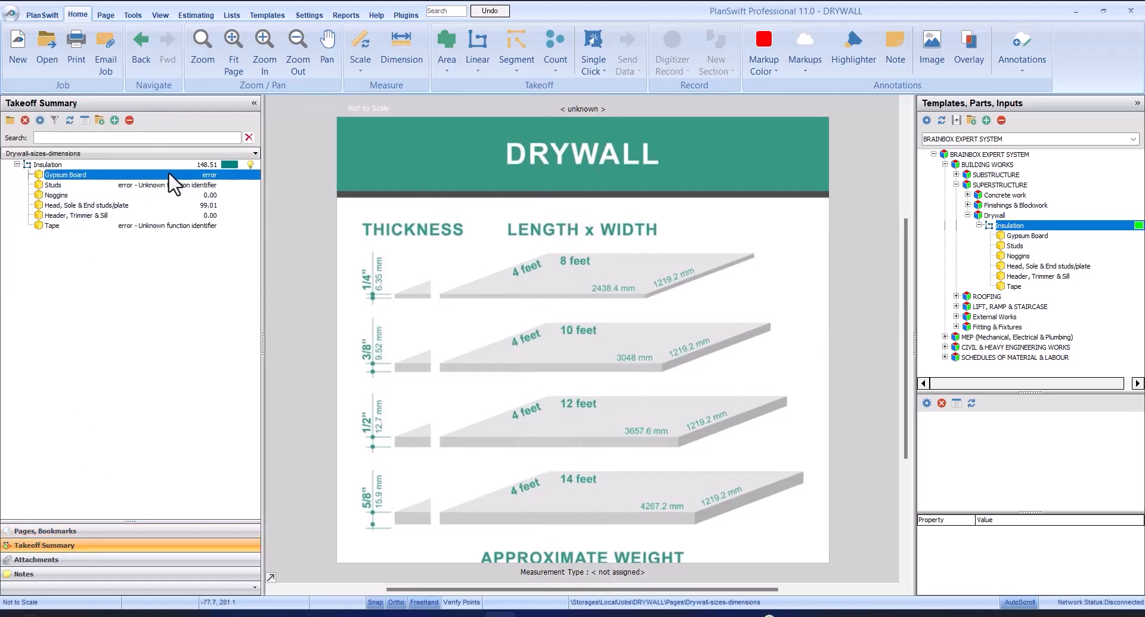
pyautogui.doubleClick(168, 174)
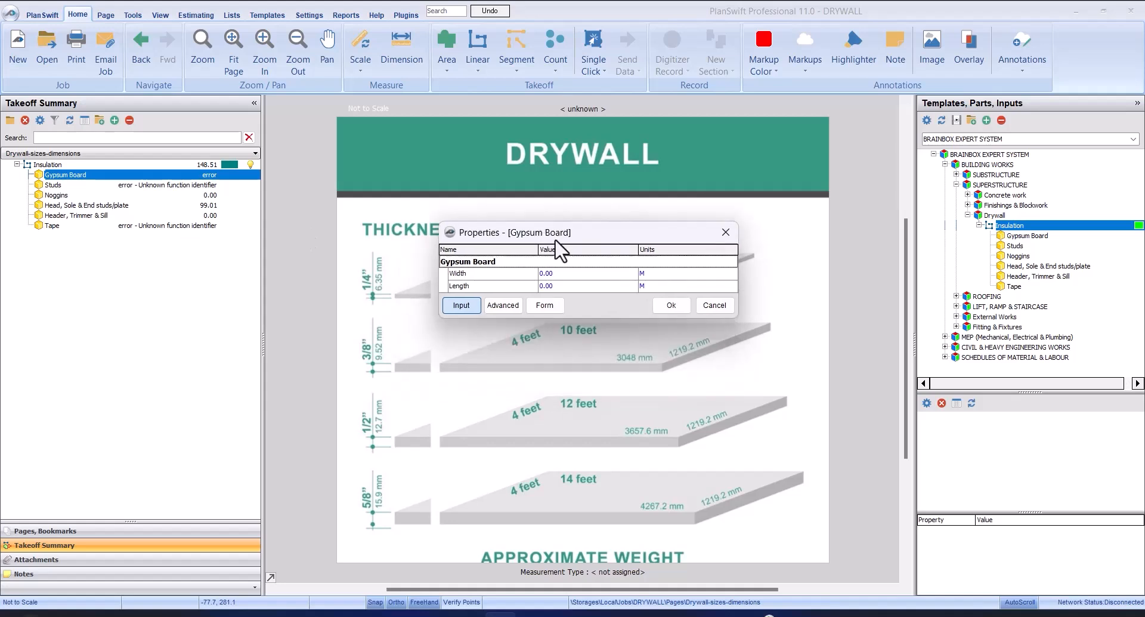
pyautogui.click(546, 278)
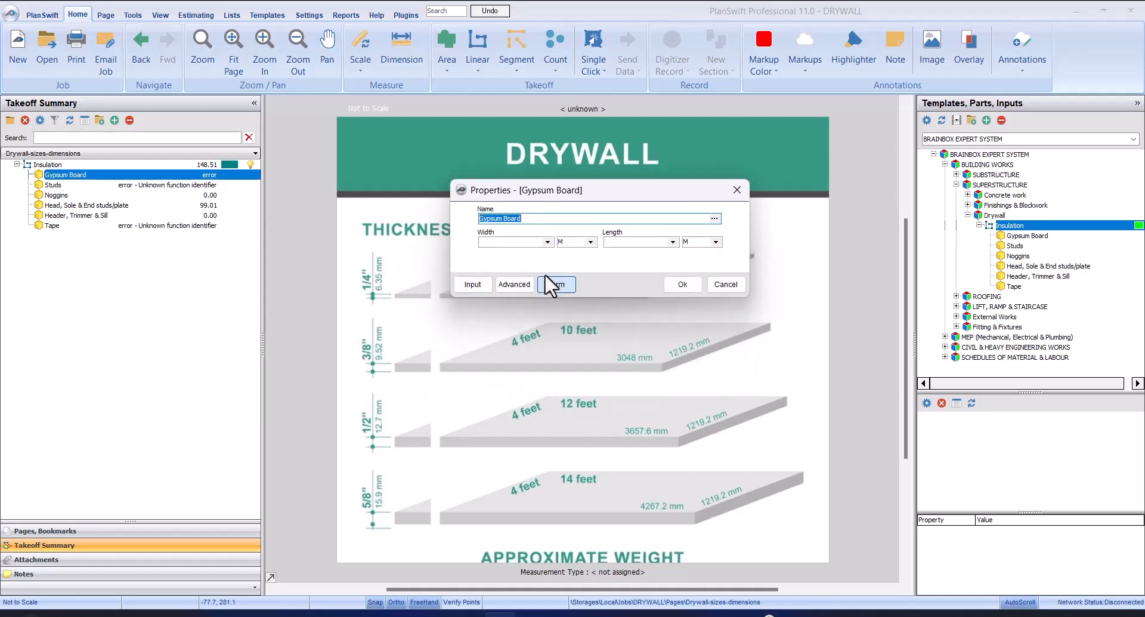
pyautogui.moveTo(609, 193); pyautogui.dragTo(556, 251)
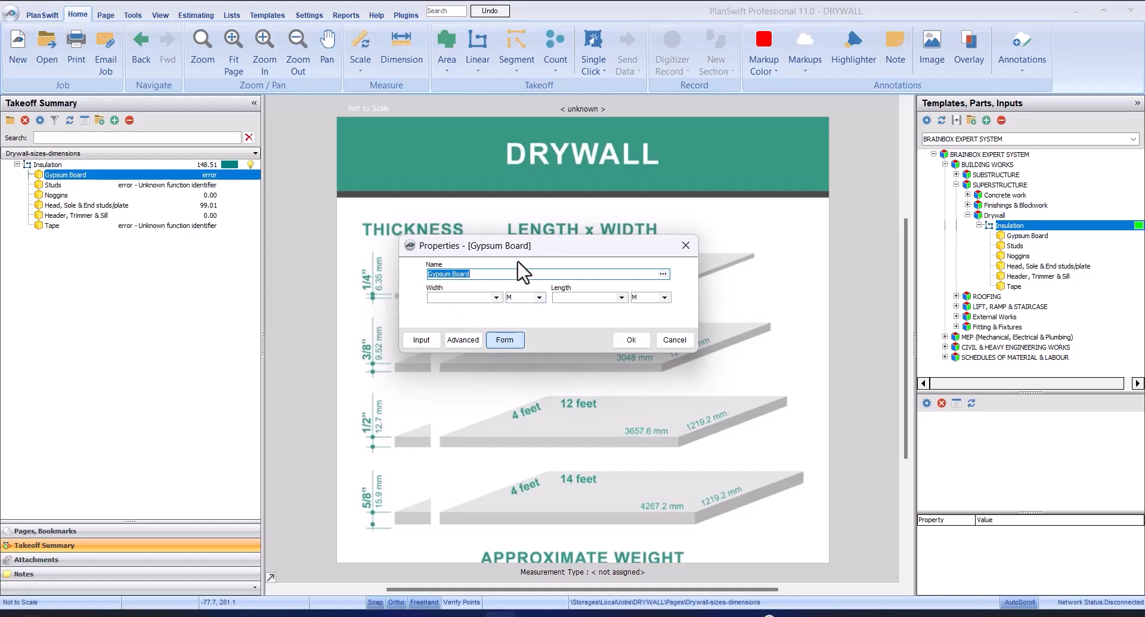
pyautogui.moveTo(523, 235); pyautogui.dragTo(523, 236)
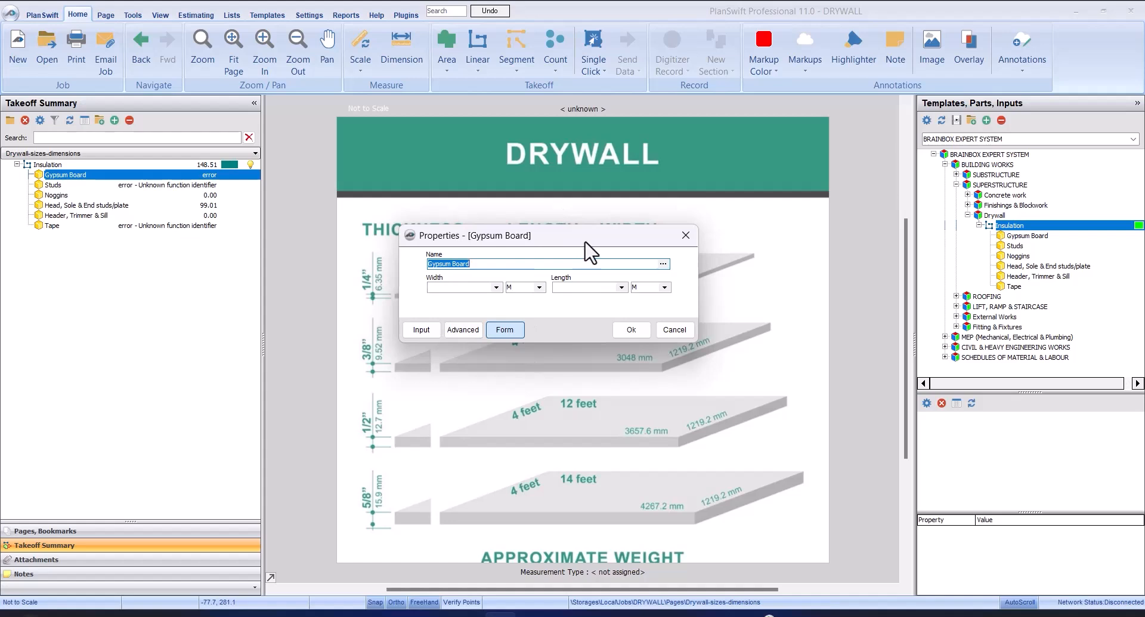
pyautogui.moveTo(585, 242); pyautogui.dragTo(587, 236)
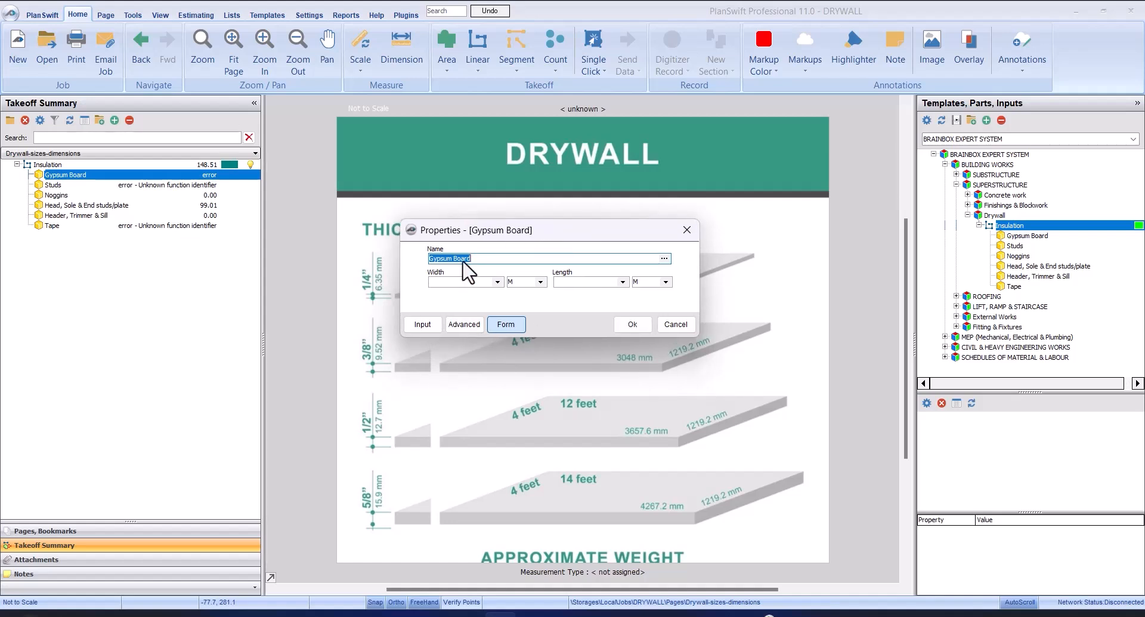
pyautogui.moveTo(540, 231); pyautogui.dragTo(555, 272)
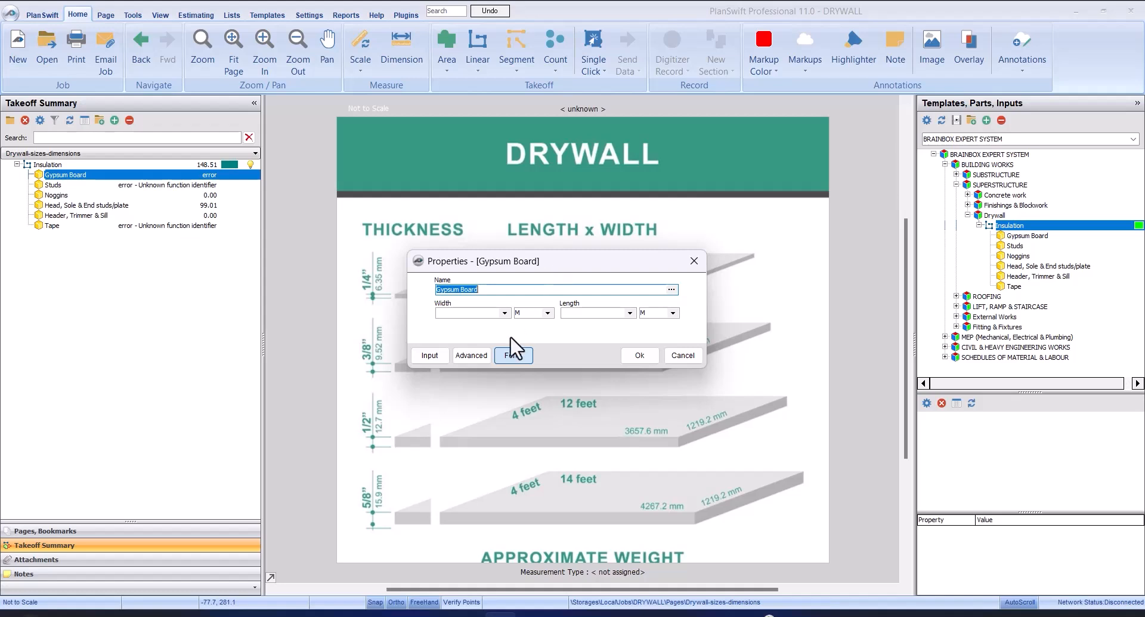
pyautogui.moveTo(542, 252); pyautogui.dragTo(754, 266)
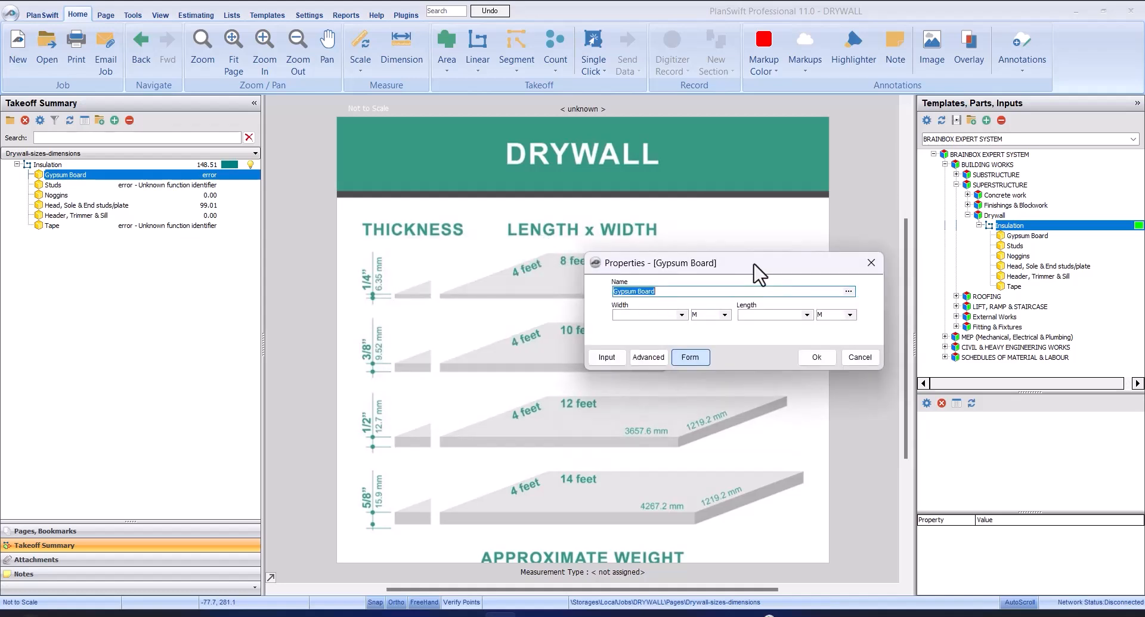
pyautogui.click(681, 315)
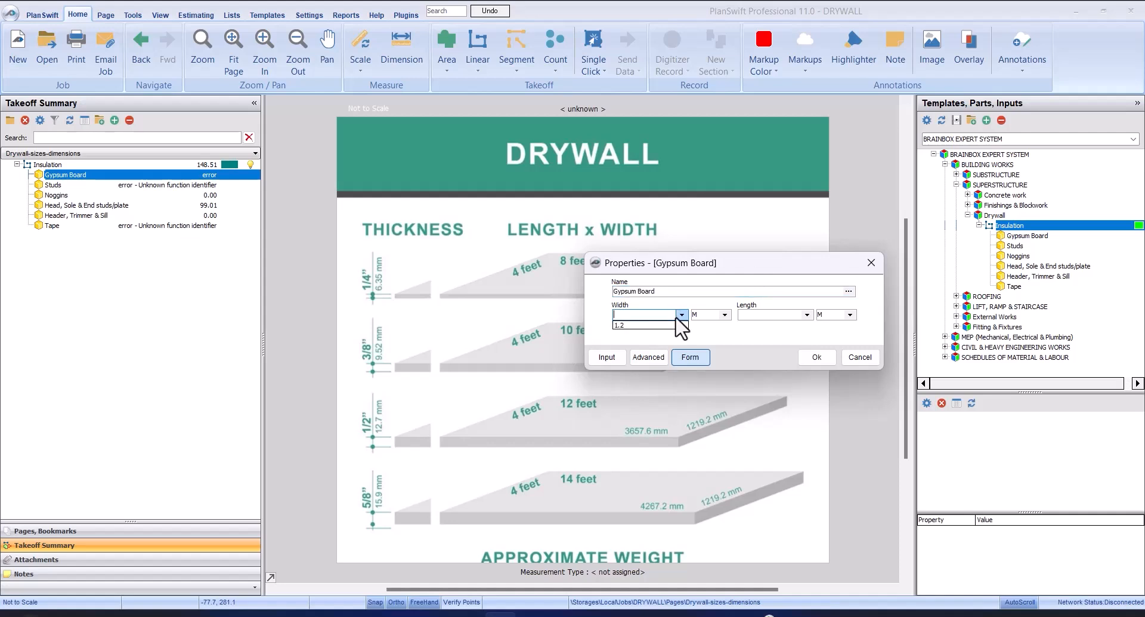
pyautogui.click(670, 325)
pyautogui.click(806, 314)
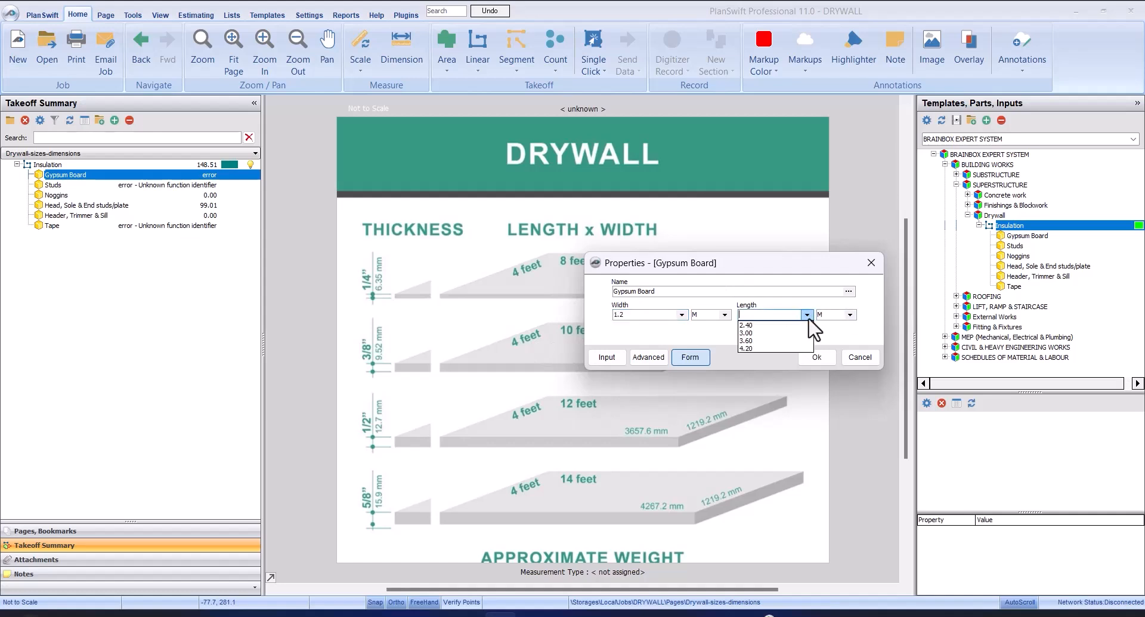
pyautogui.click(784, 333)
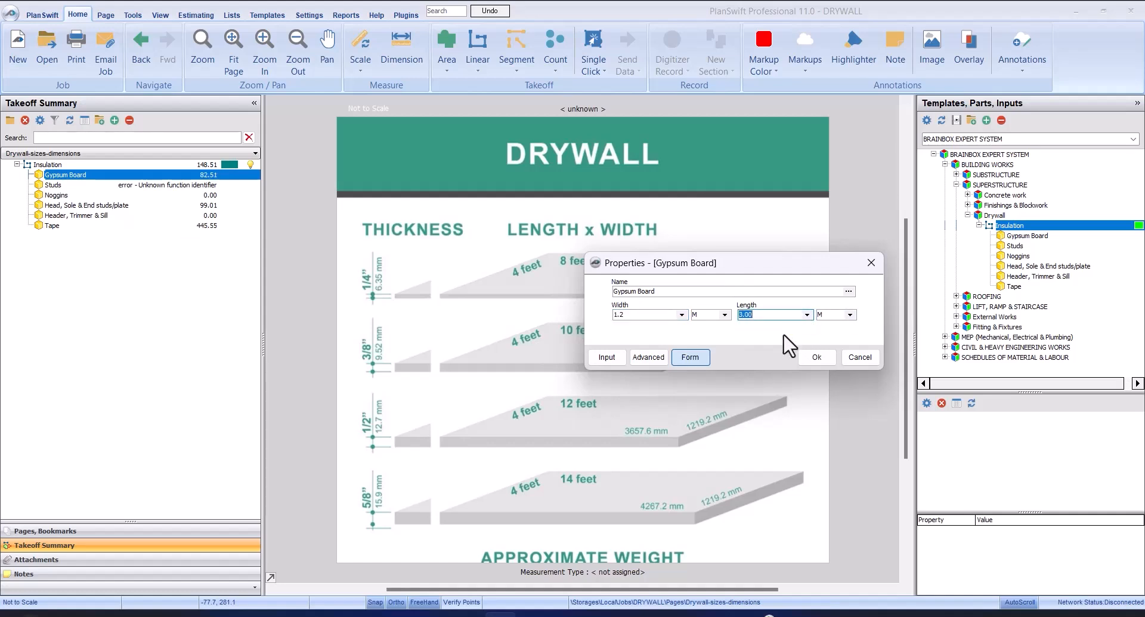
pyautogui.click(828, 353)
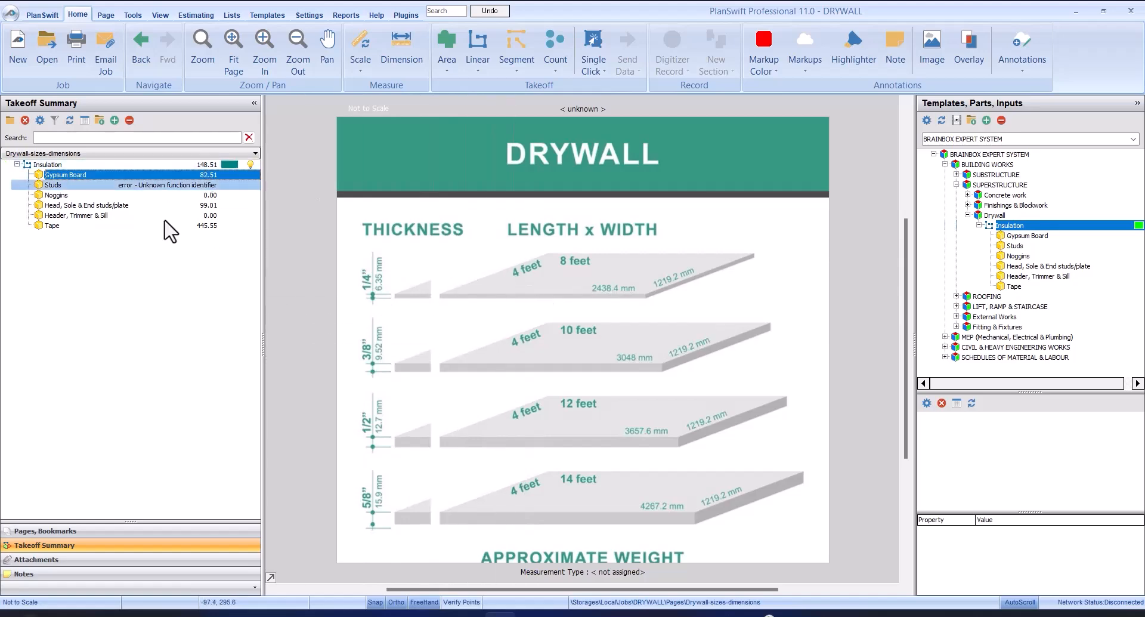
# Step: Return to the FLOOR PLAN DRYWALL page and review the Gypsum Board quantity in its takeoff summary
pyautogui.click(35, 531)
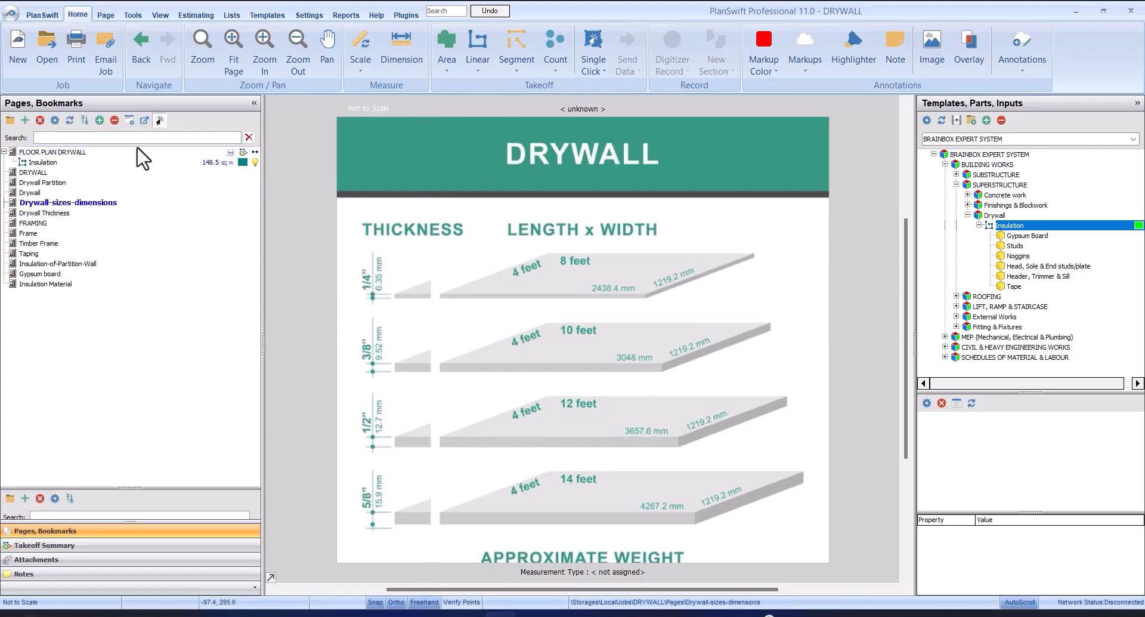
pyautogui.click(137, 152)
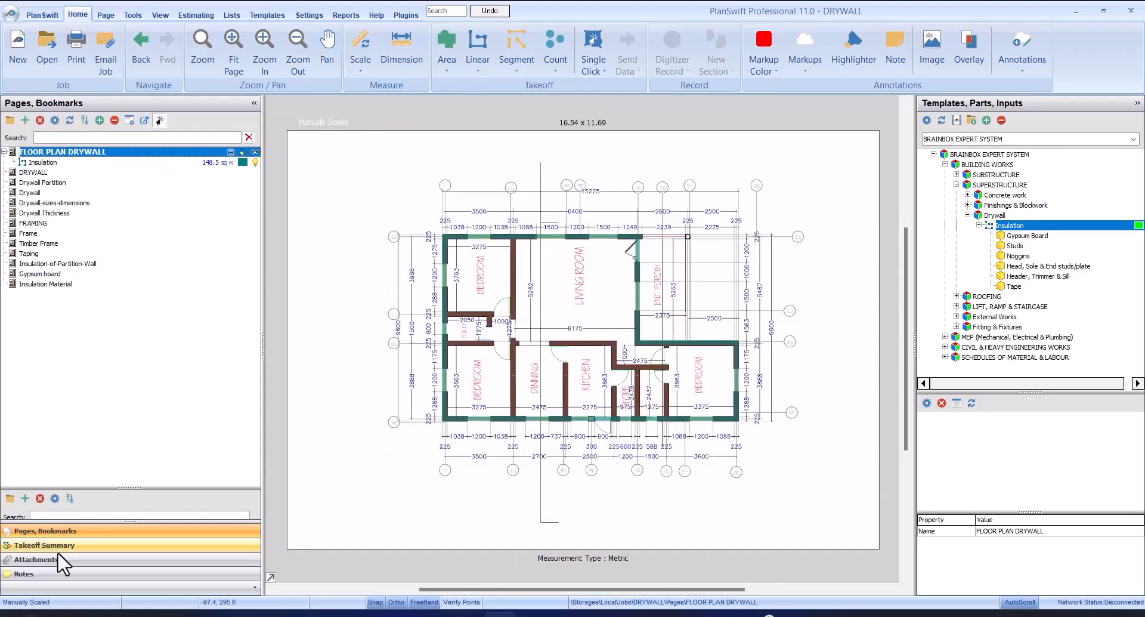
pyautogui.click(57, 547)
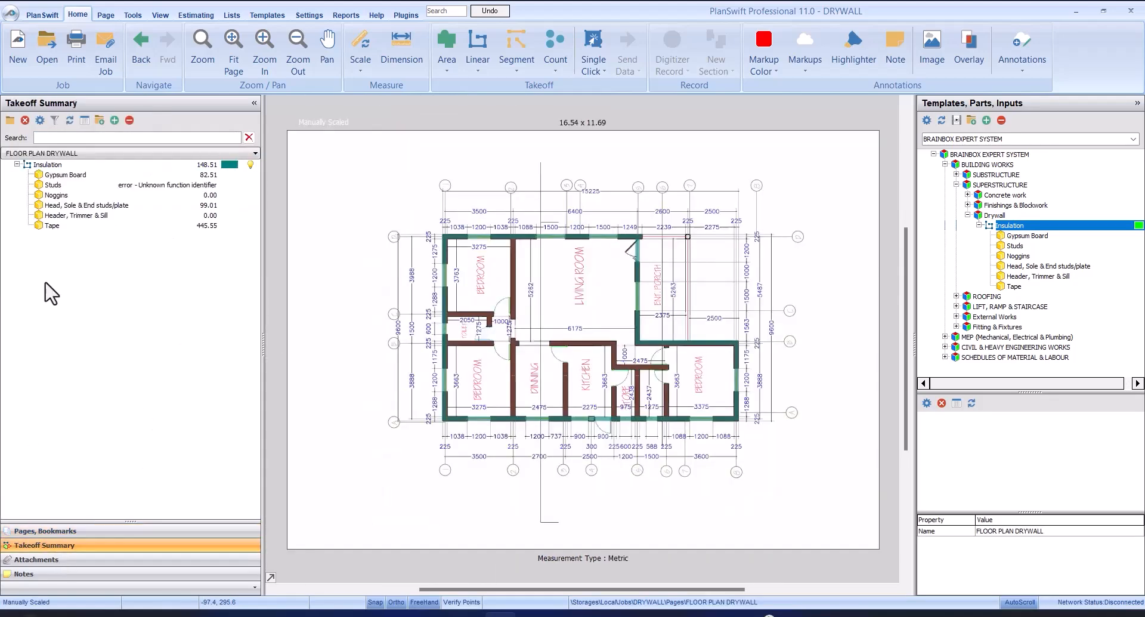
pyautogui.click(208, 176)
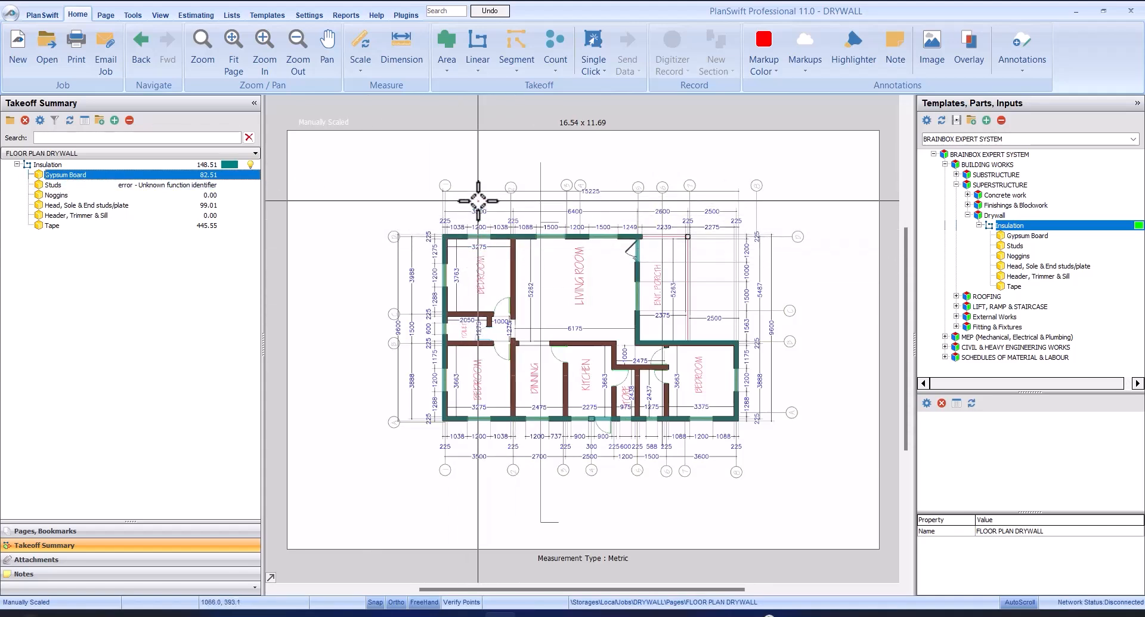
# Step: Set the Studs part's spacing to 0.60 m in its properties form
pyautogui.click(143, 187)
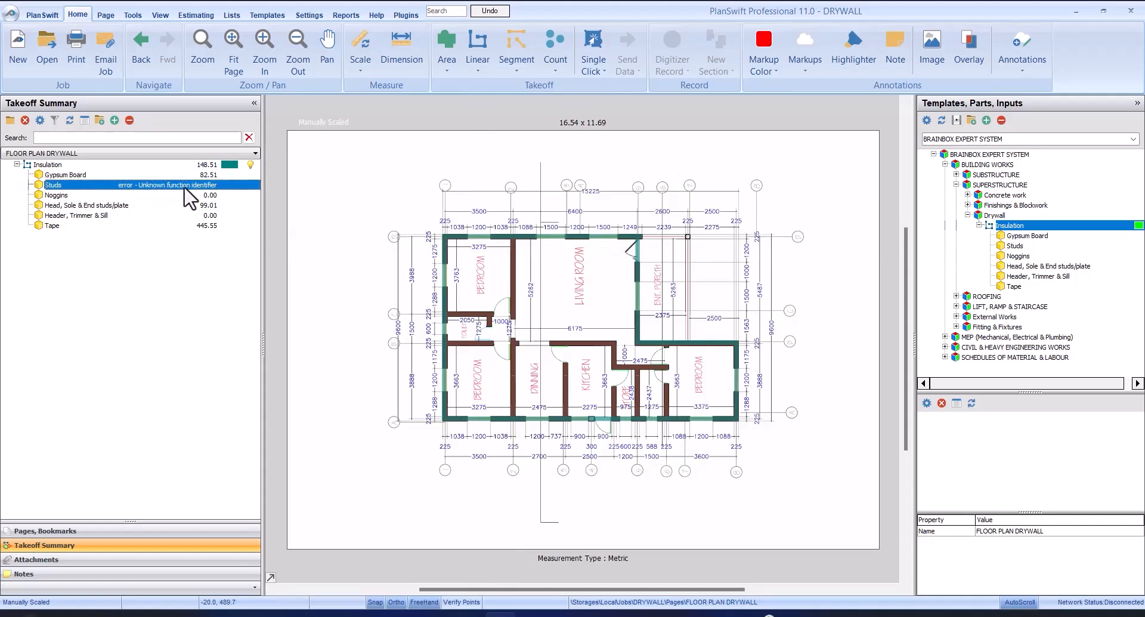
pyautogui.doubleClick(163, 188)
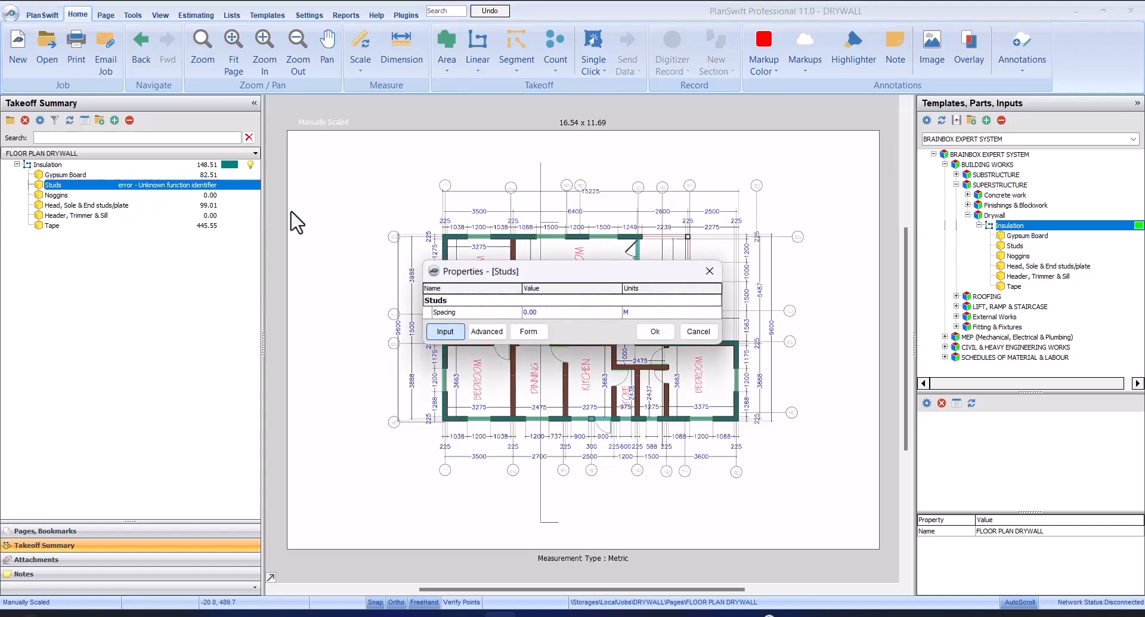
pyautogui.click(530, 333)
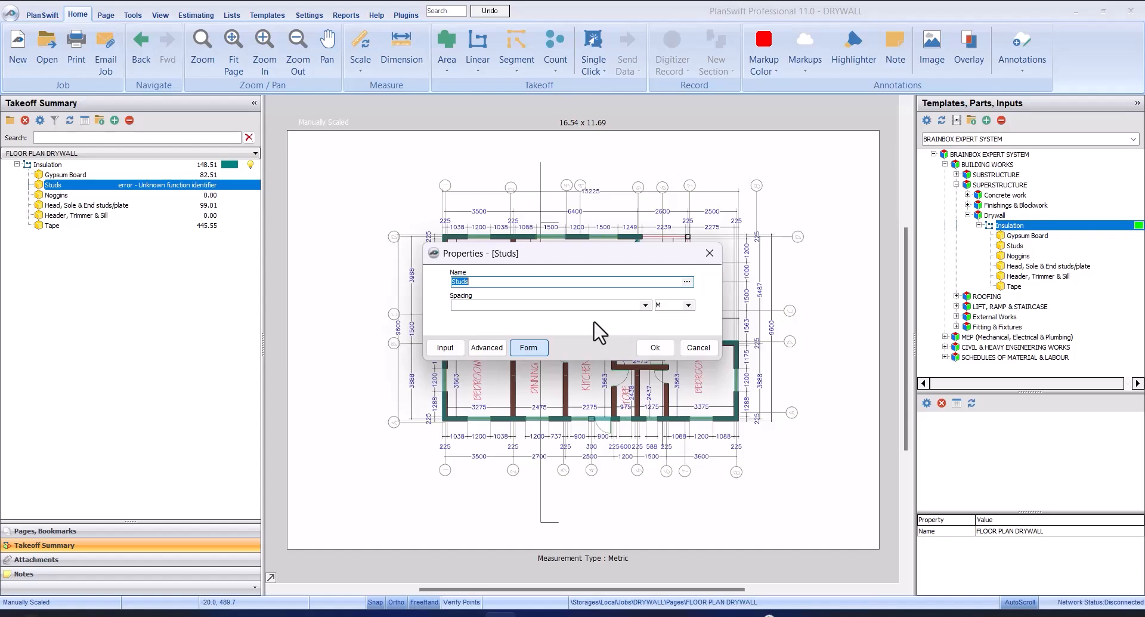
pyautogui.moveTo(597, 263); pyautogui.dragTo(600, 227)
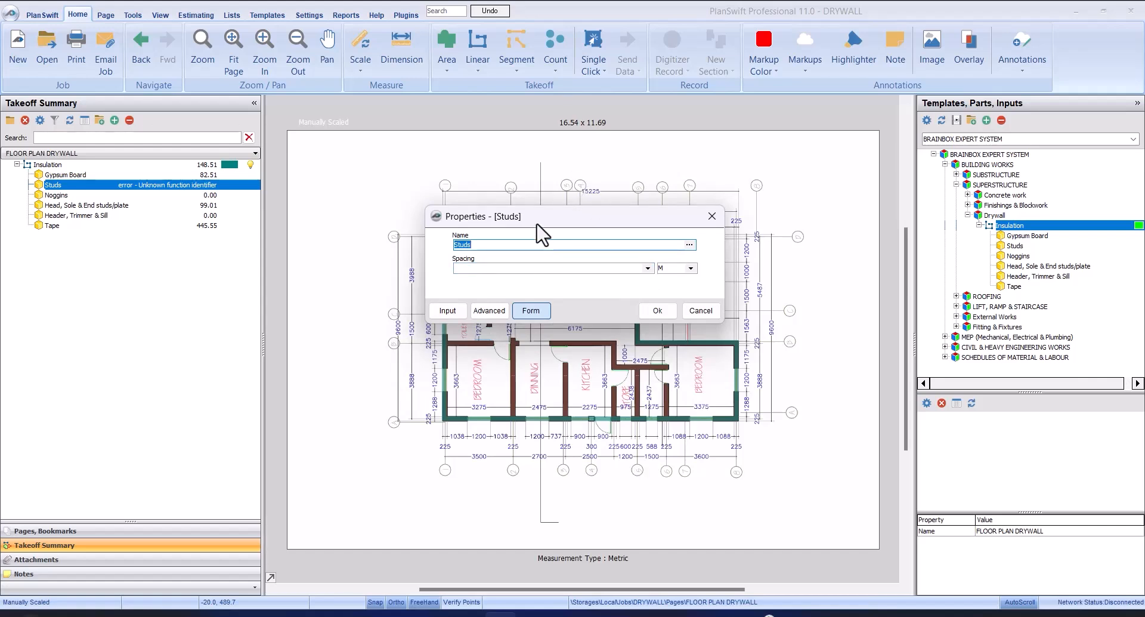
pyautogui.click(647, 268)
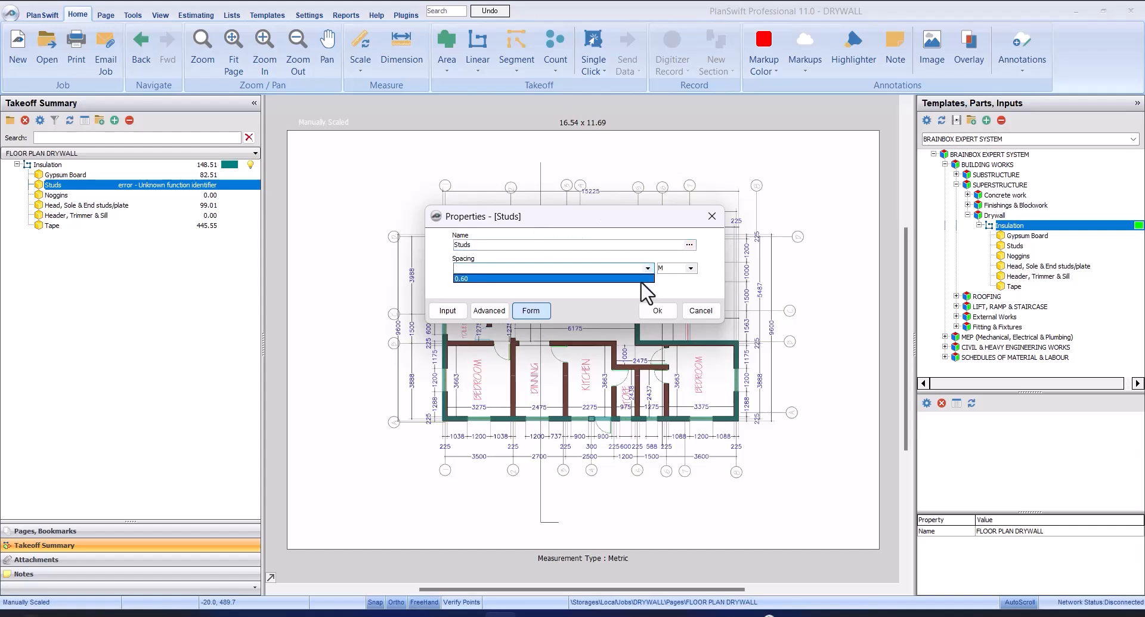
pyautogui.click(641, 280)
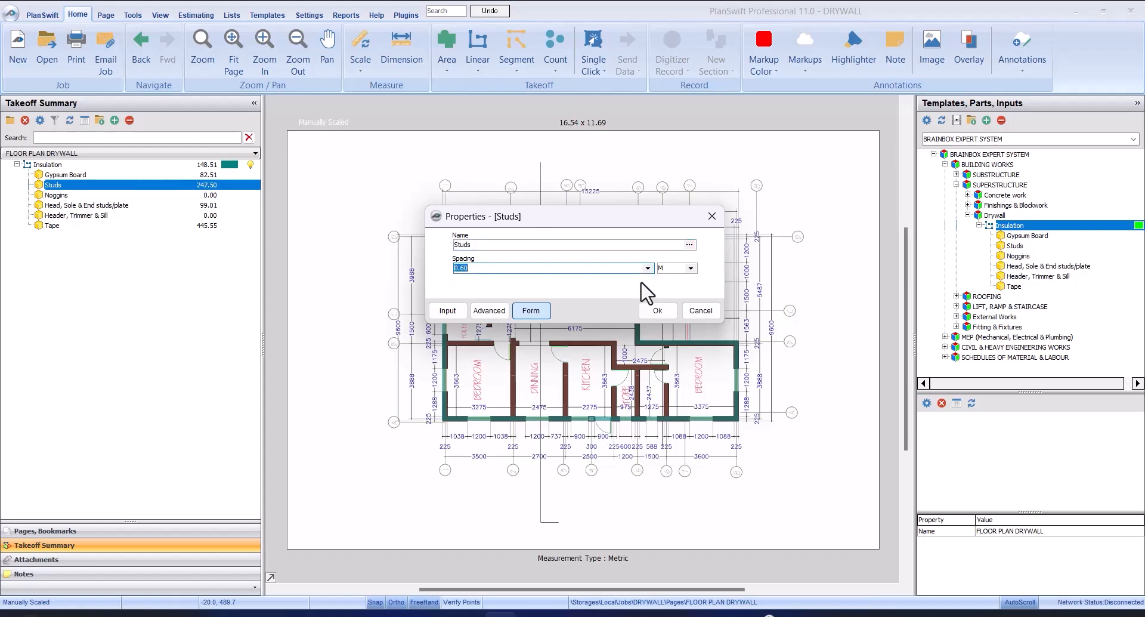
pyautogui.click(656, 310)
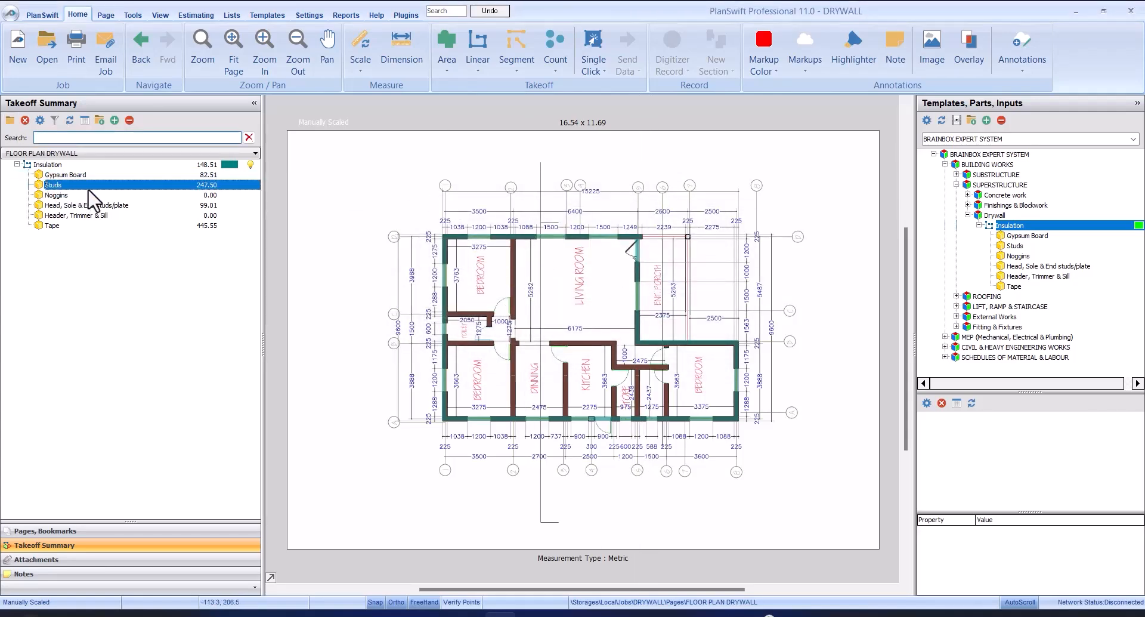
# Step: Examine how the noggins sit between the studs on the FRAMING, Frame and Timber Frame reference pages
pyautogui.click(152, 196)
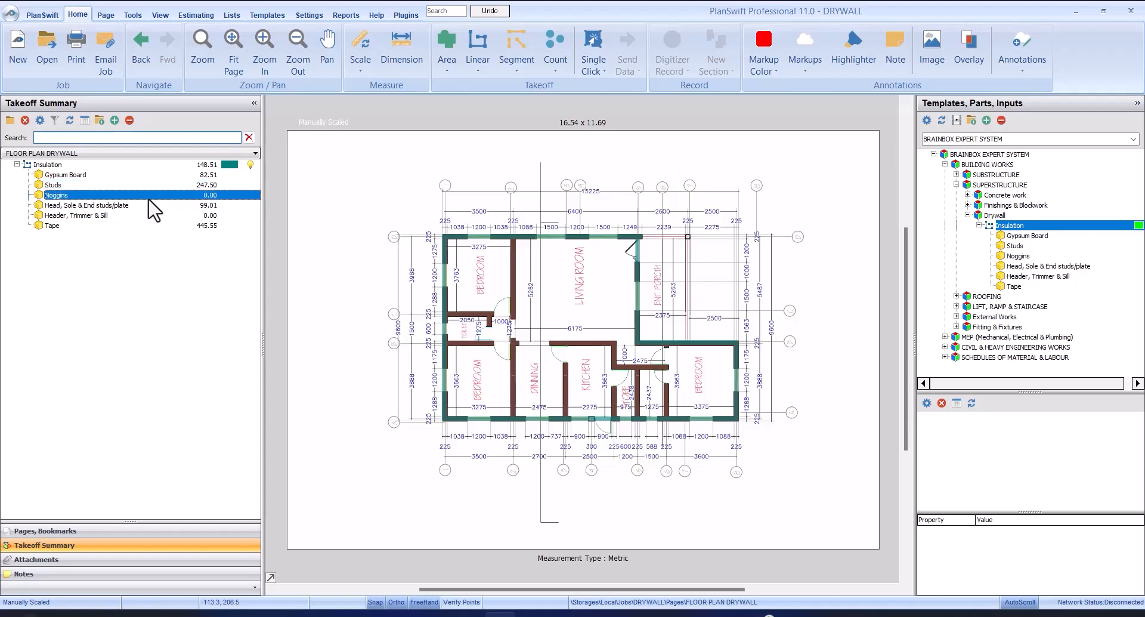
pyautogui.click(104, 531)
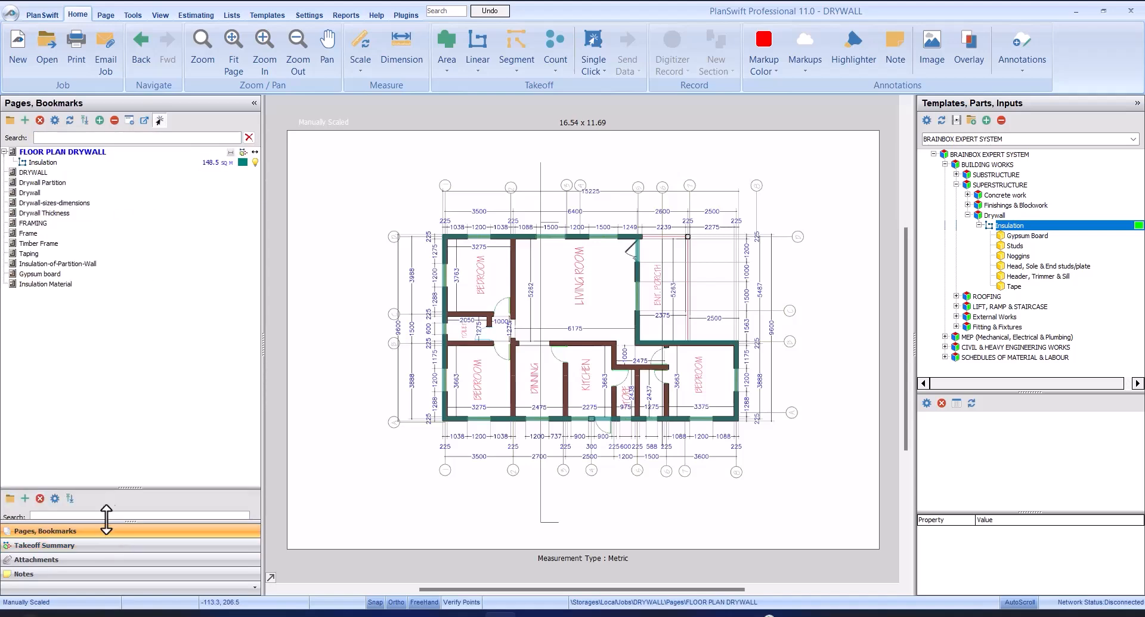
pyautogui.click(71, 172)
pyautogui.click(74, 223)
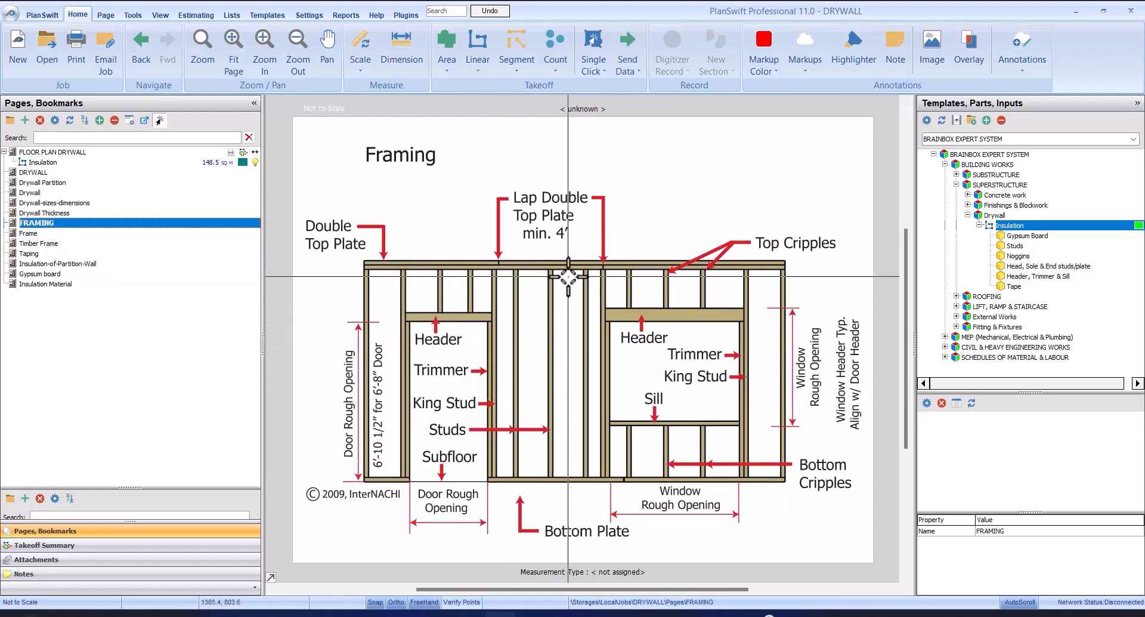
pyautogui.click(131, 233)
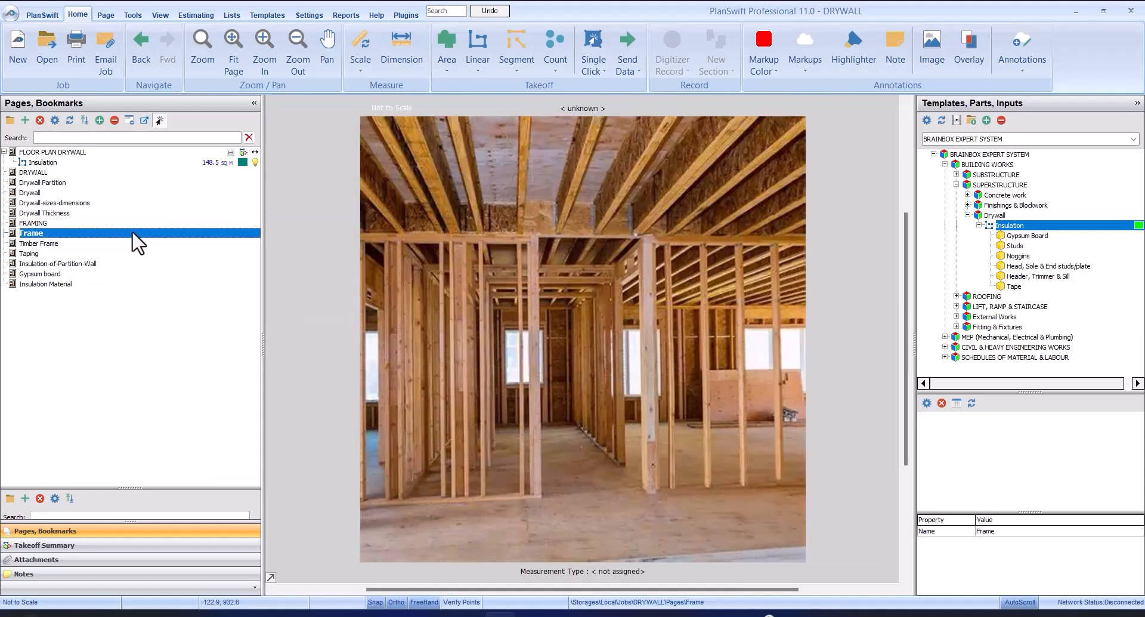
pyautogui.click(119, 244)
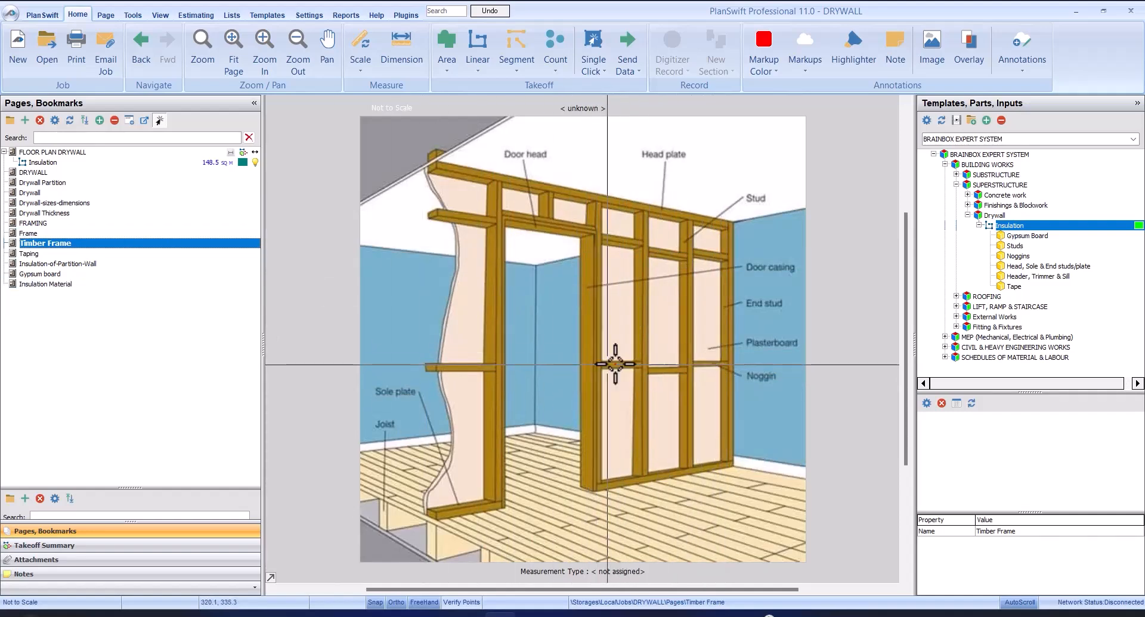
# Step: Set the Noggins part's Number of Partition to 1 in its properties form
pyautogui.click(131, 546)
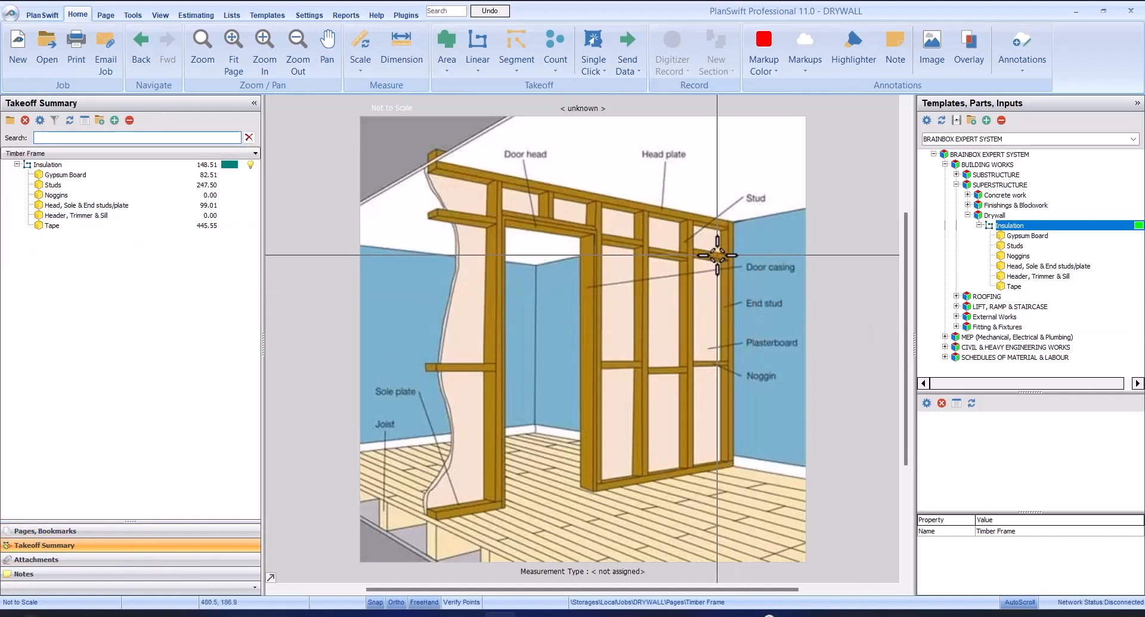
pyautogui.click(90, 188)
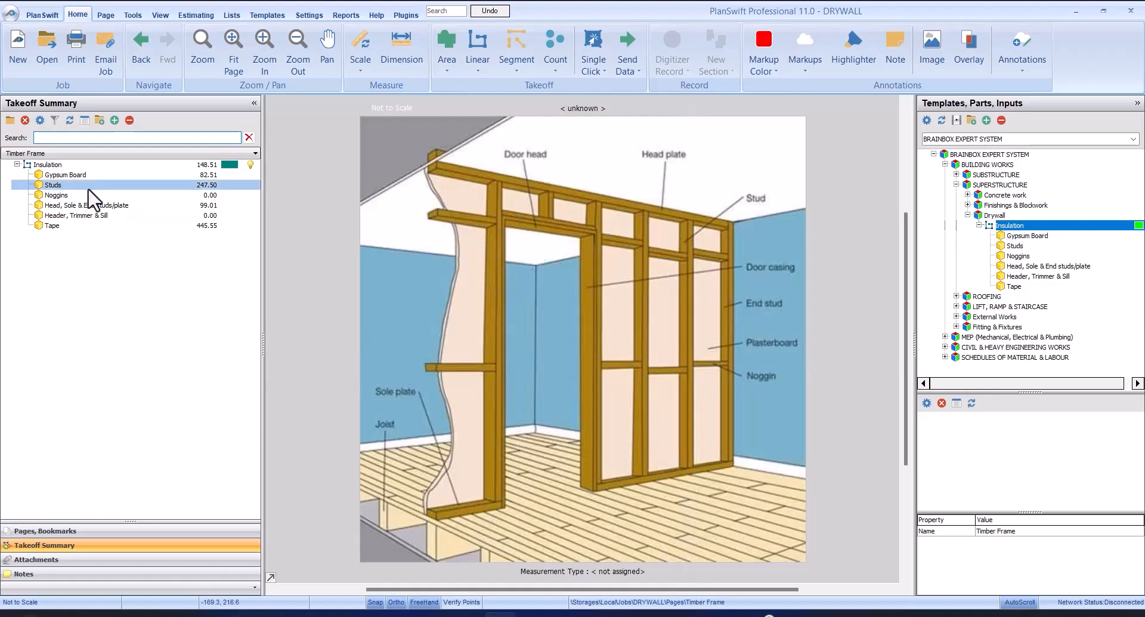
pyautogui.click(110, 195)
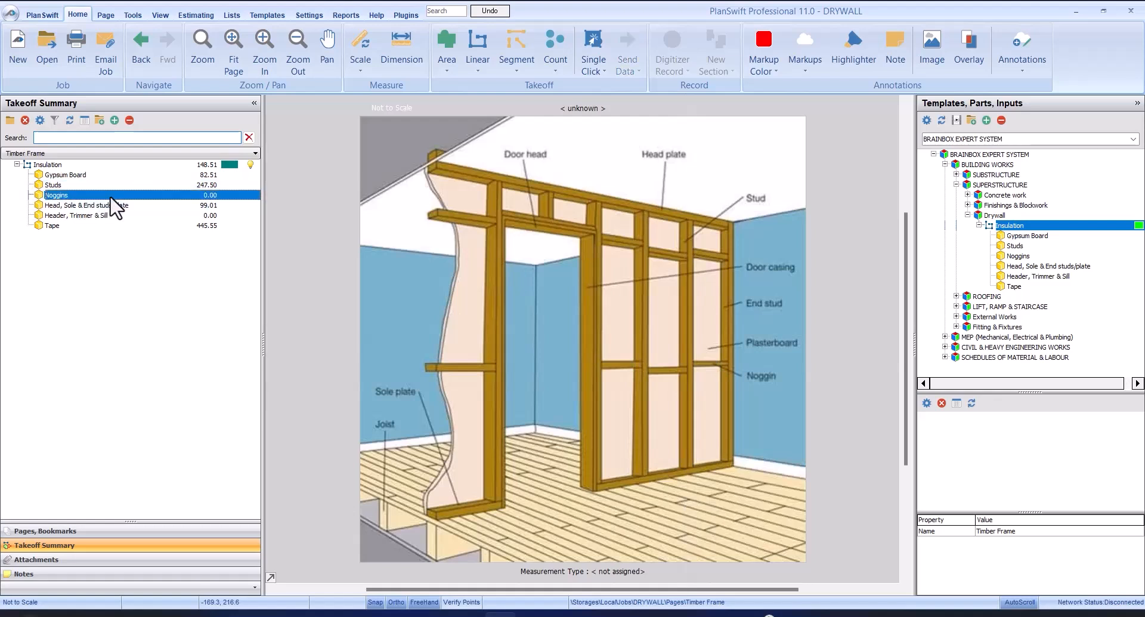
pyautogui.doubleClick(111, 195)
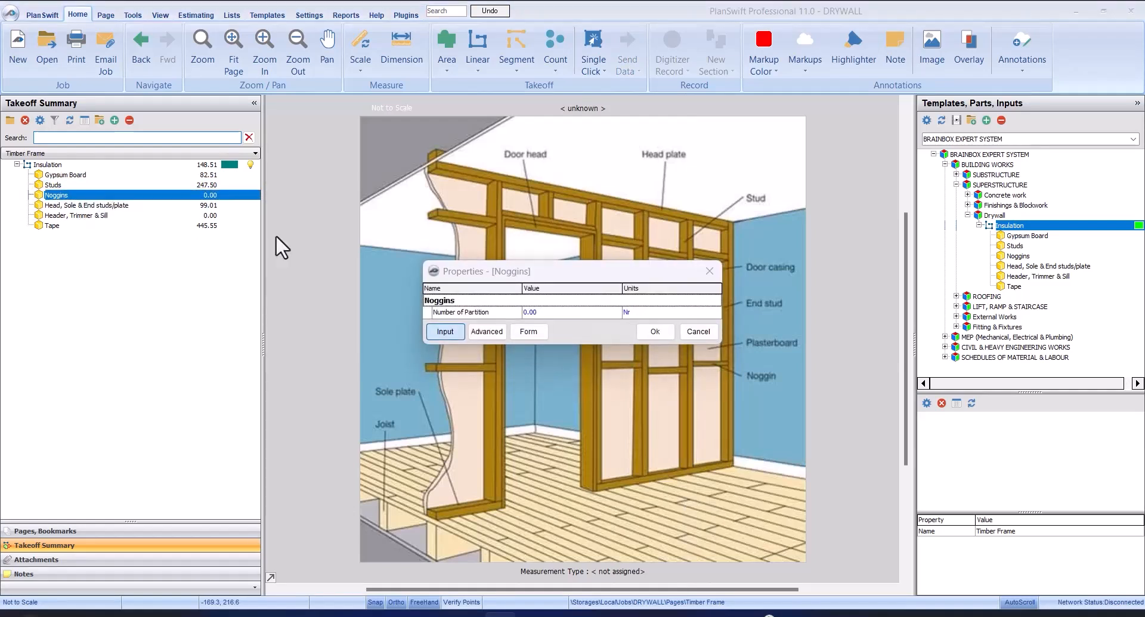
pyautogui.click(528, 331)
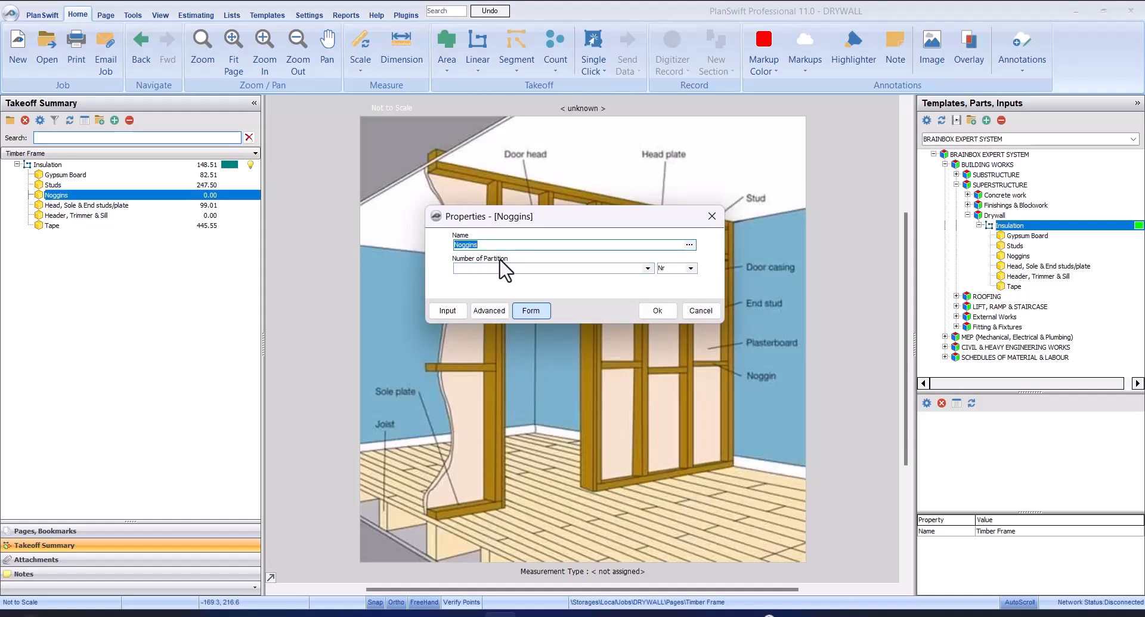
pyautogui.click(647, 268)
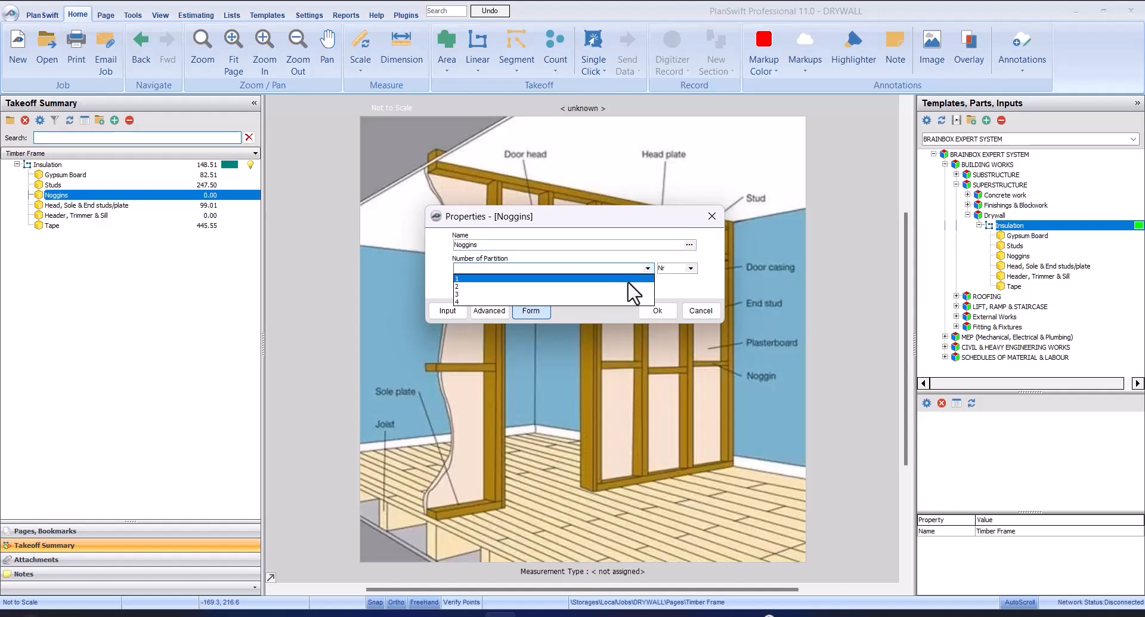
pyautogui.click(634, 285)
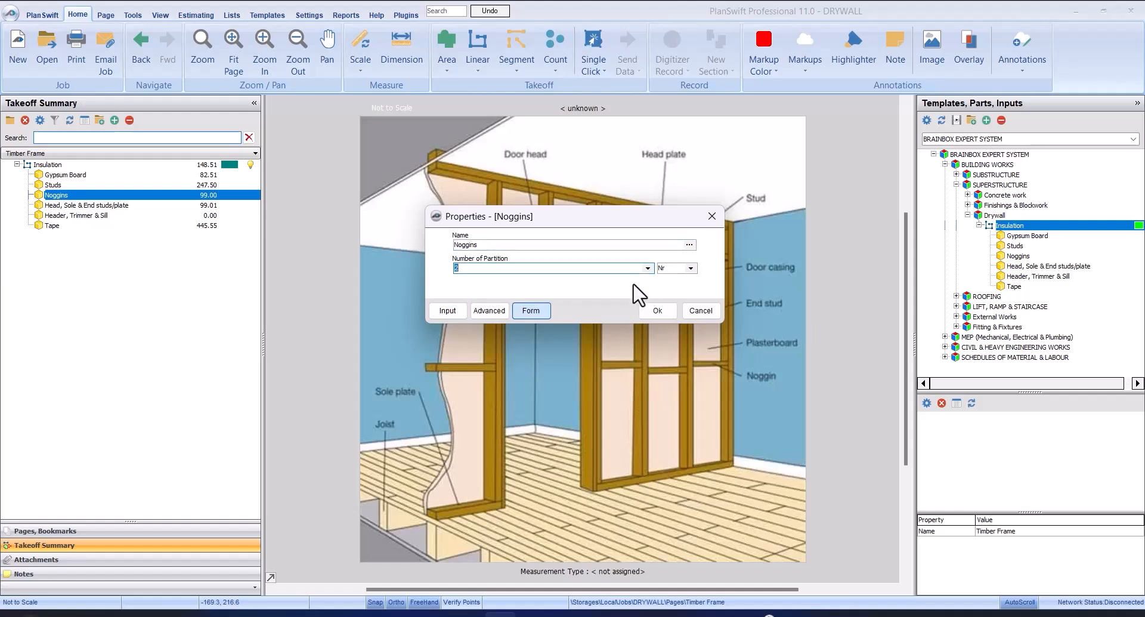
pyautogui.click(647, 269)
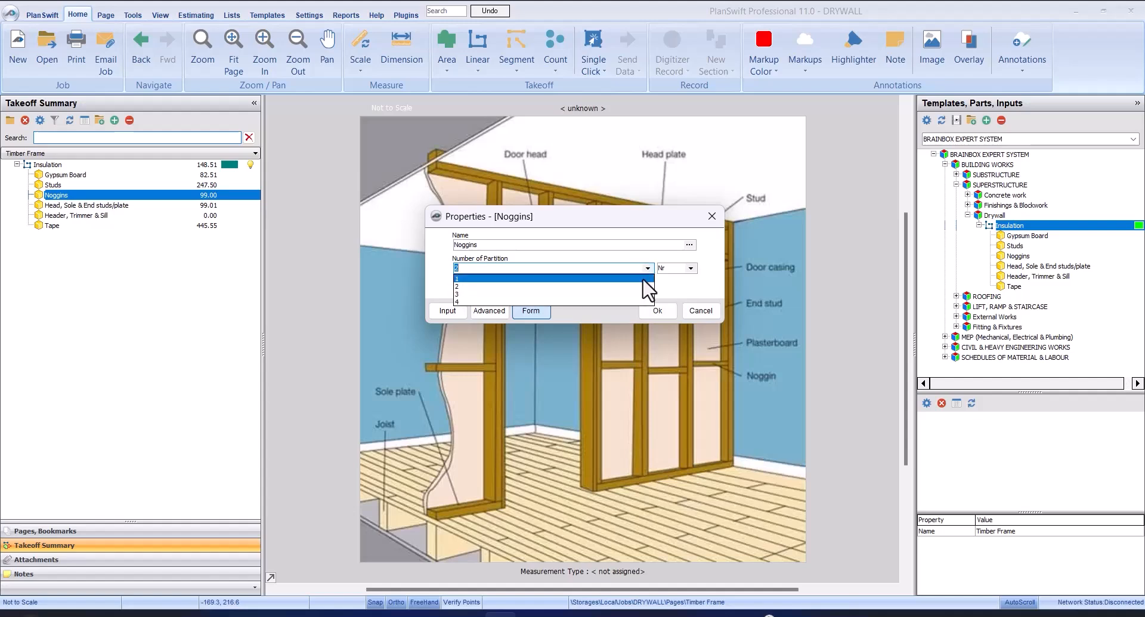
pyautogui.click(643, 278)
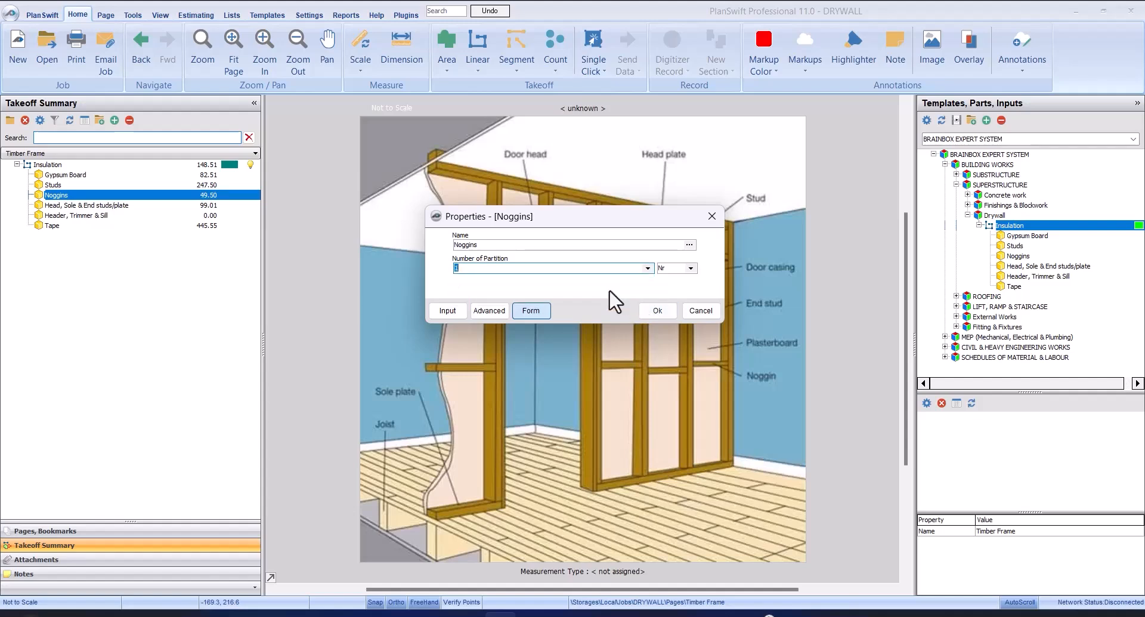
pyautogui.click(647, 307)
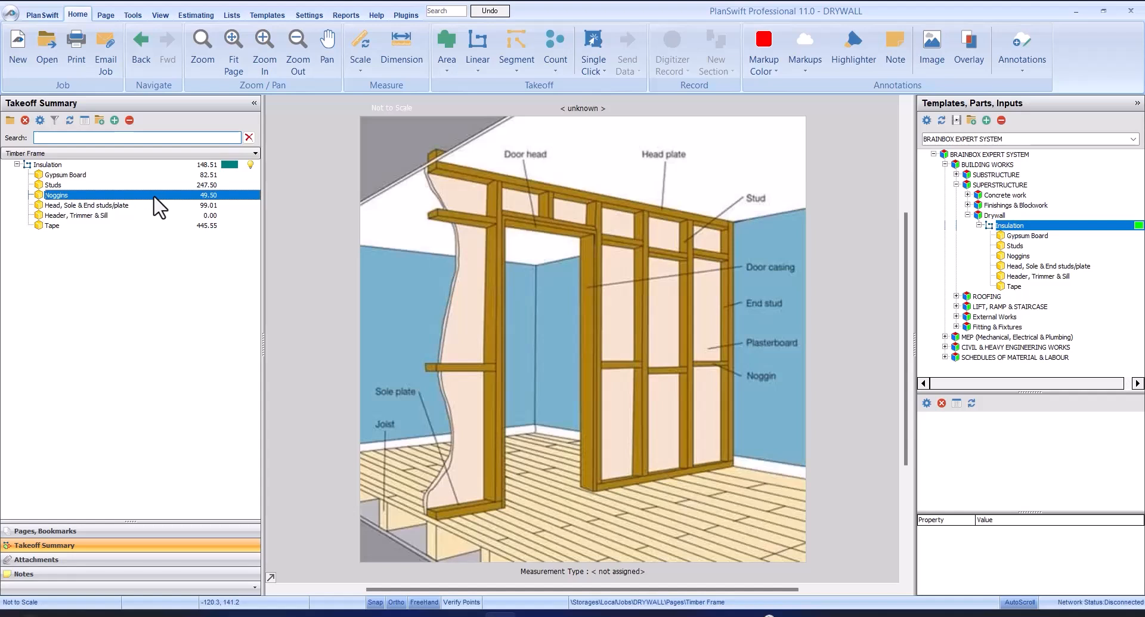
# Step: Check the Head, Sole & End studs/plate part against the Timber Frame diagram, and examine the wall ends on the FLOOR PLAN DRYWALL page
pyautogui.click(190, 206)
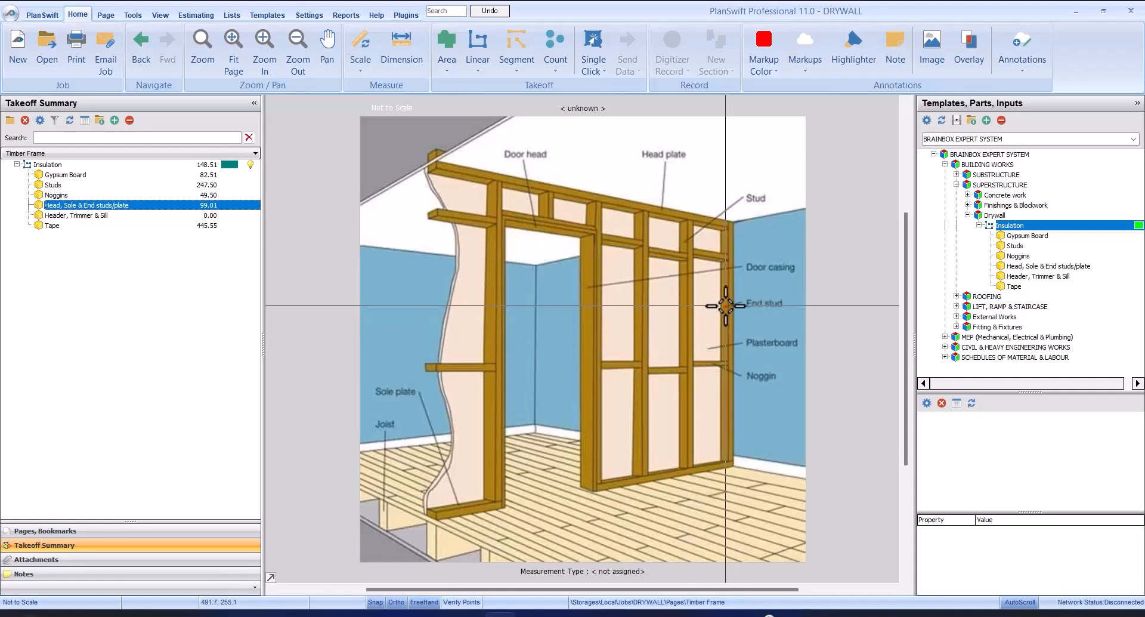
pyautogui.click(88, 527)
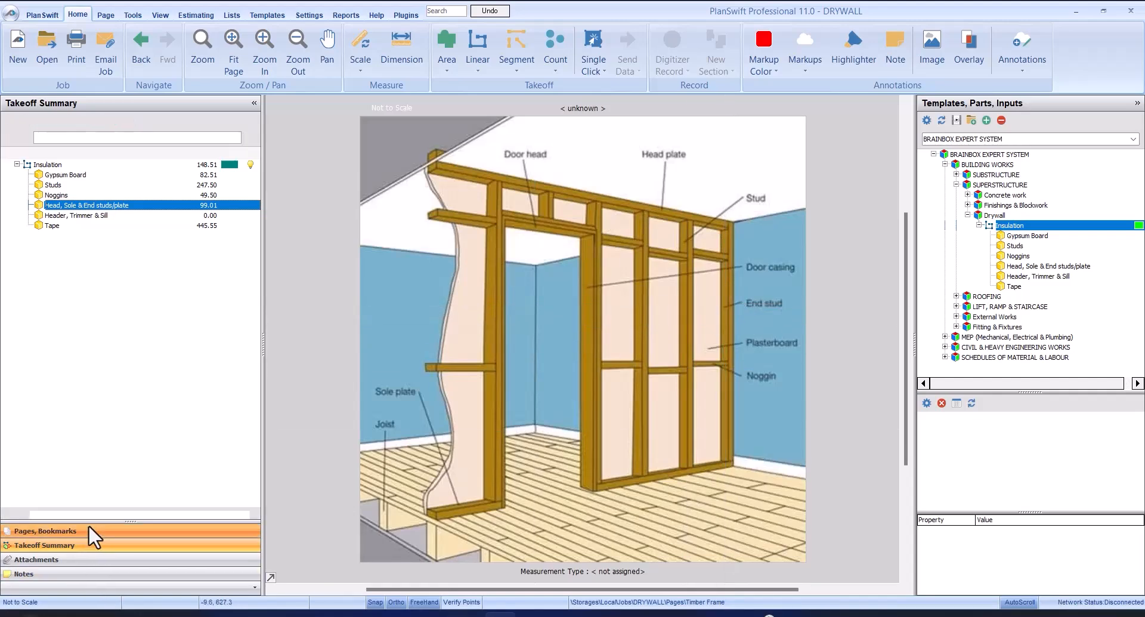
pyautogui.click(160, 153)
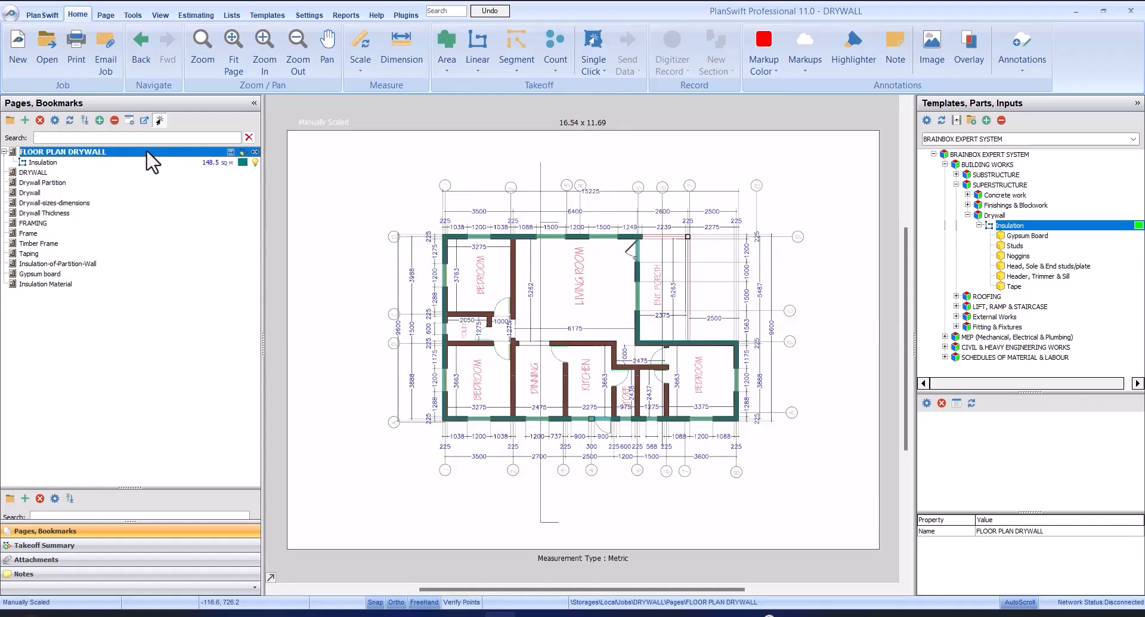
pyautogui.moveTo(445, 239)
# Step: Set the Head, Sole & End studs/plate part's Number of Ends to 6 in its properties form
pyautogui.click(75, 546)
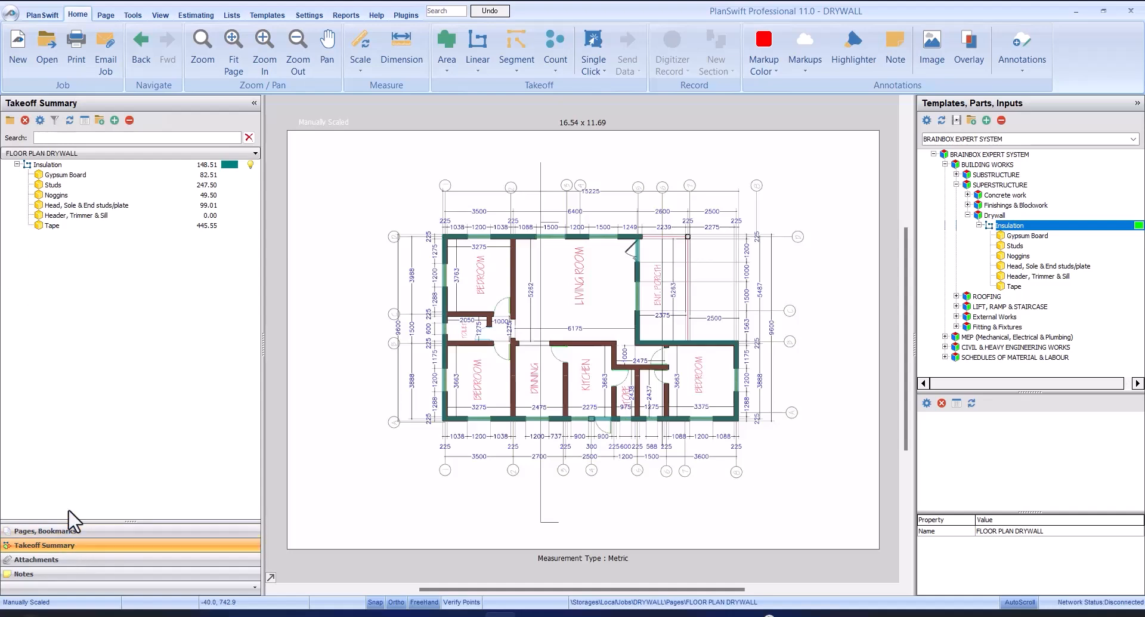
pyautogui.doubleClick(118, 204)
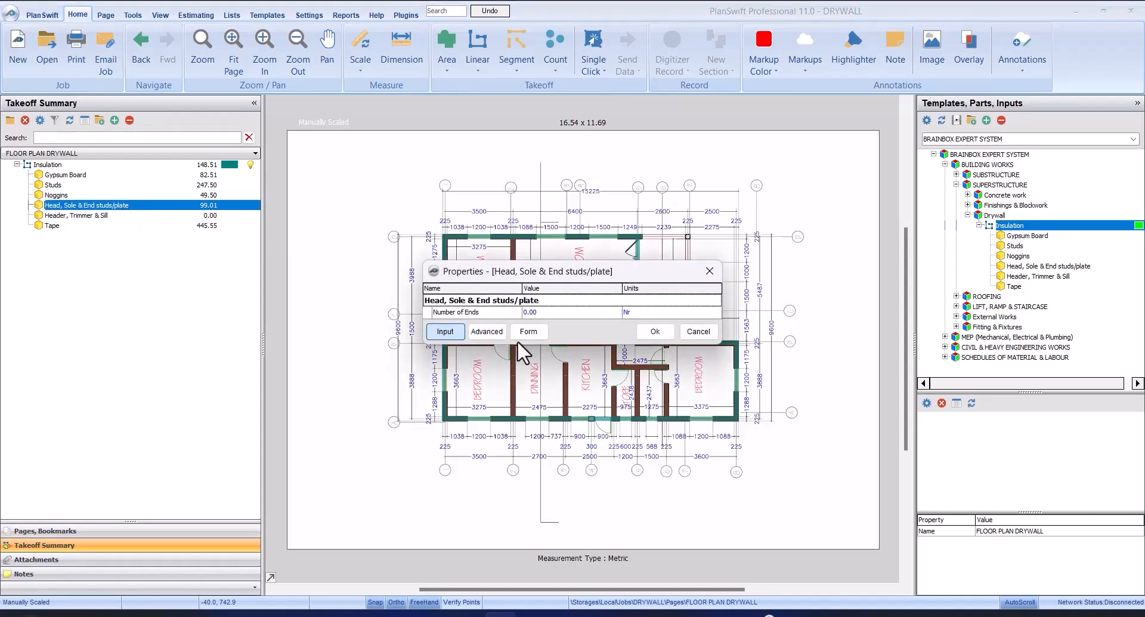
pyautogui.click(526, 329)
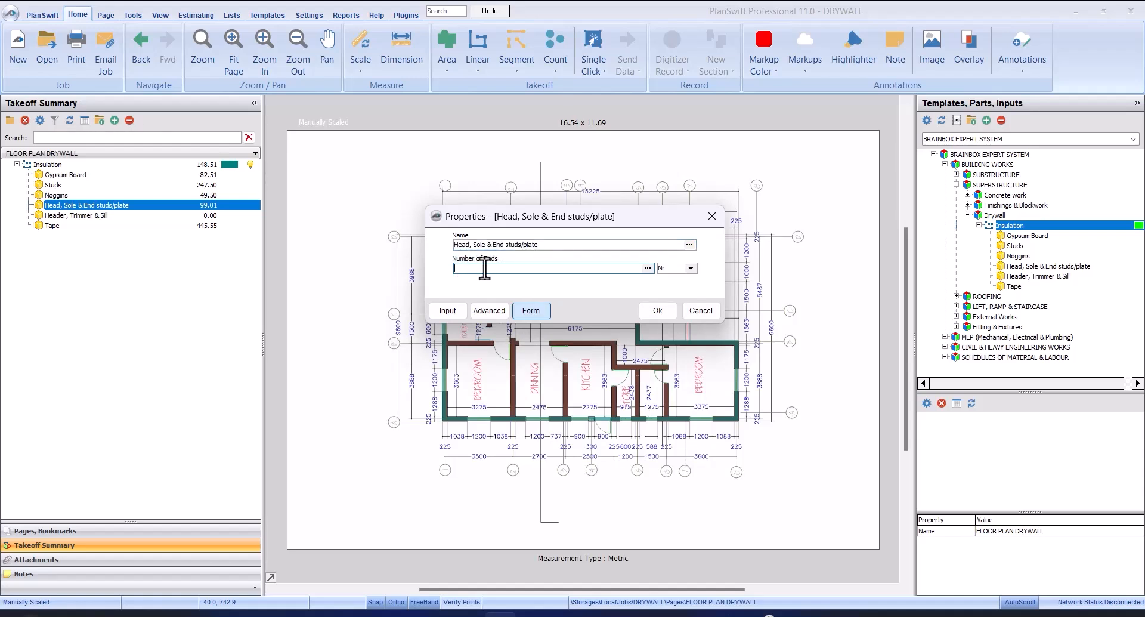
pyautogui.moveTo(534, 225); pyautogui.dragTo(591, 327)
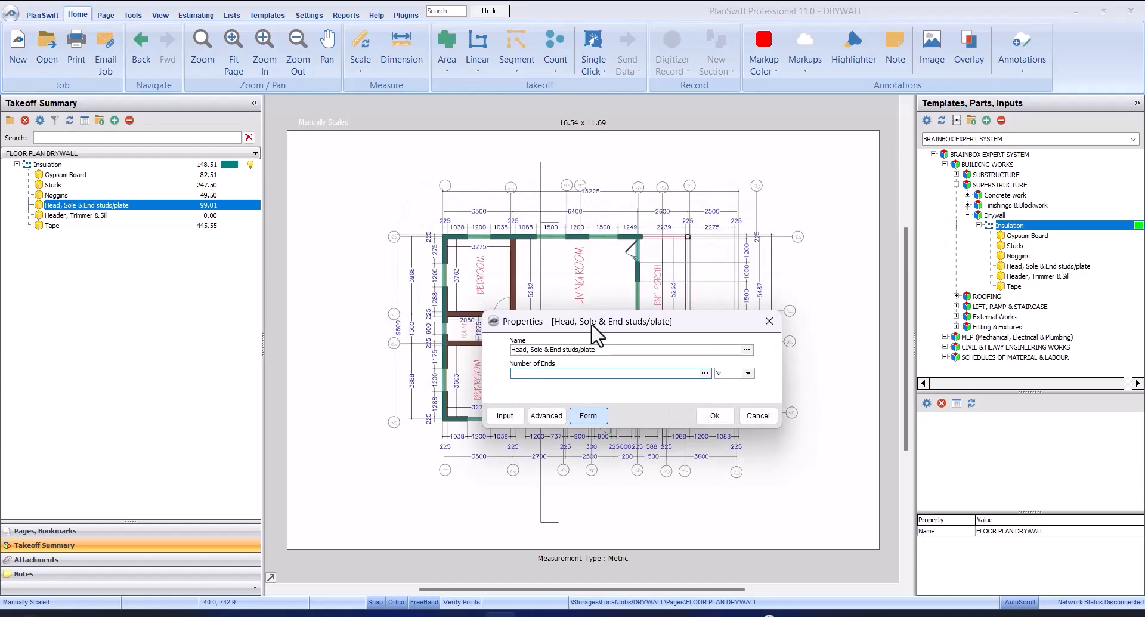
pyautogui.click(714, 416)
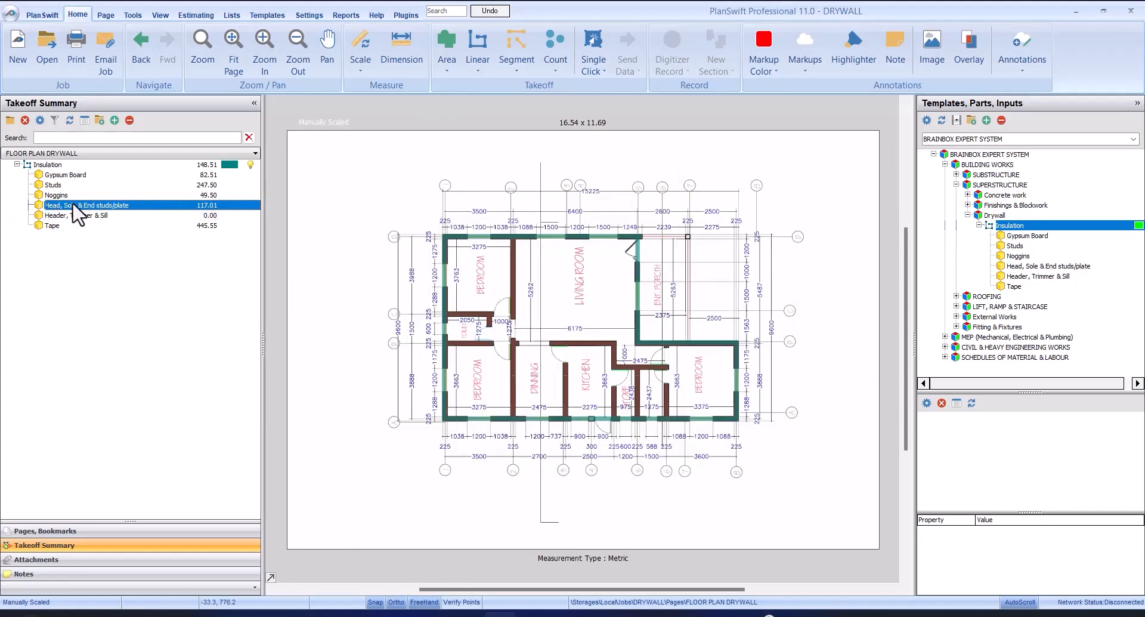
# Step: Change the Number of Ends of the Head, Sole & End studs/plate part to 4
pyautogui.doubleClick(153, 206)
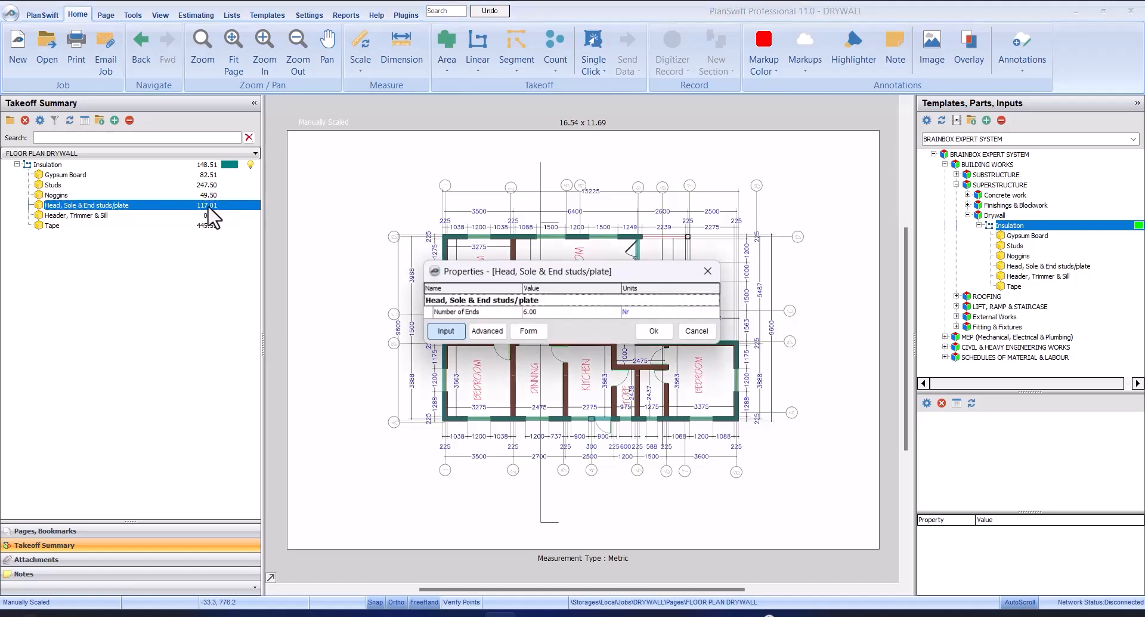
pyautogui.click(544, 312)
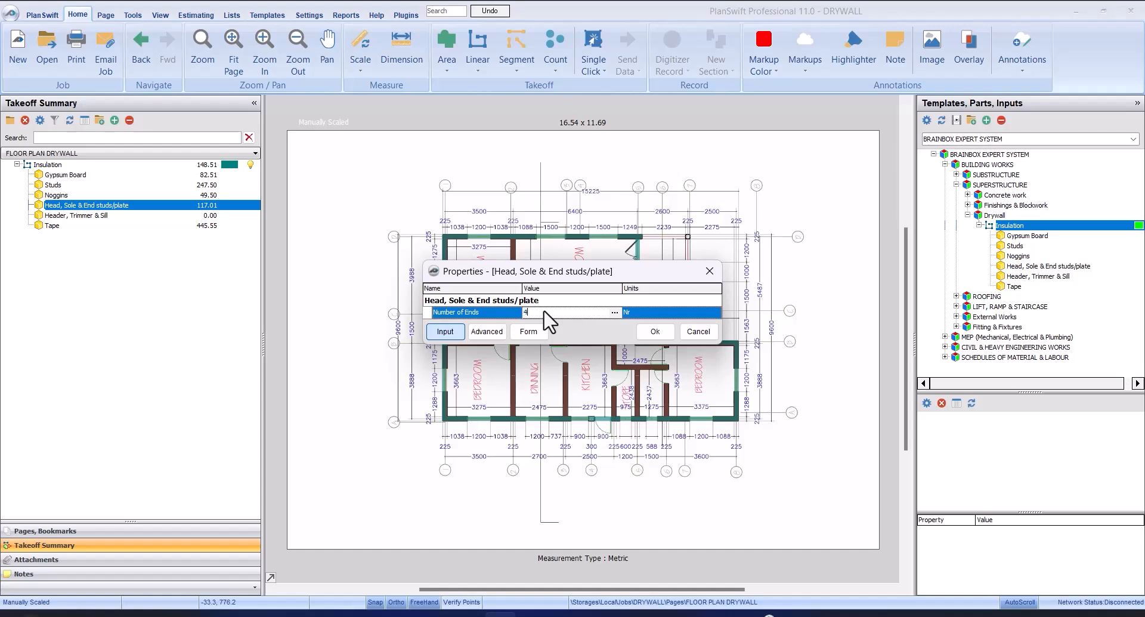
pyautogui.click(653, 329)
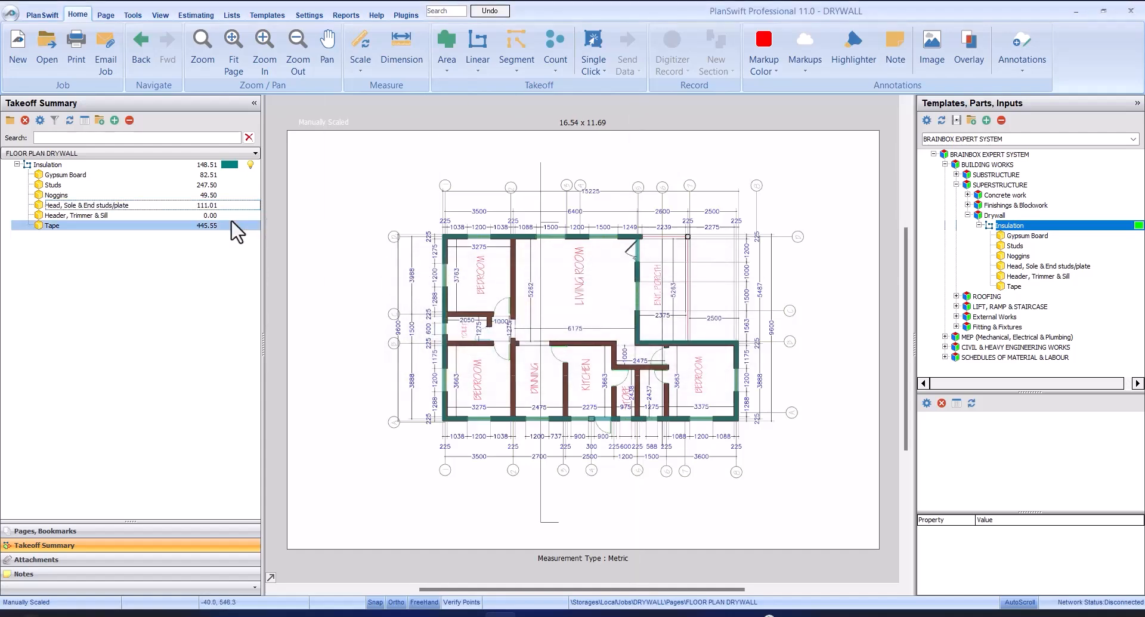
# Step: Restore the Head, Sole & End studs/plate part's Number of Ends to 6
pyautogui.doubleClick(128, 206)
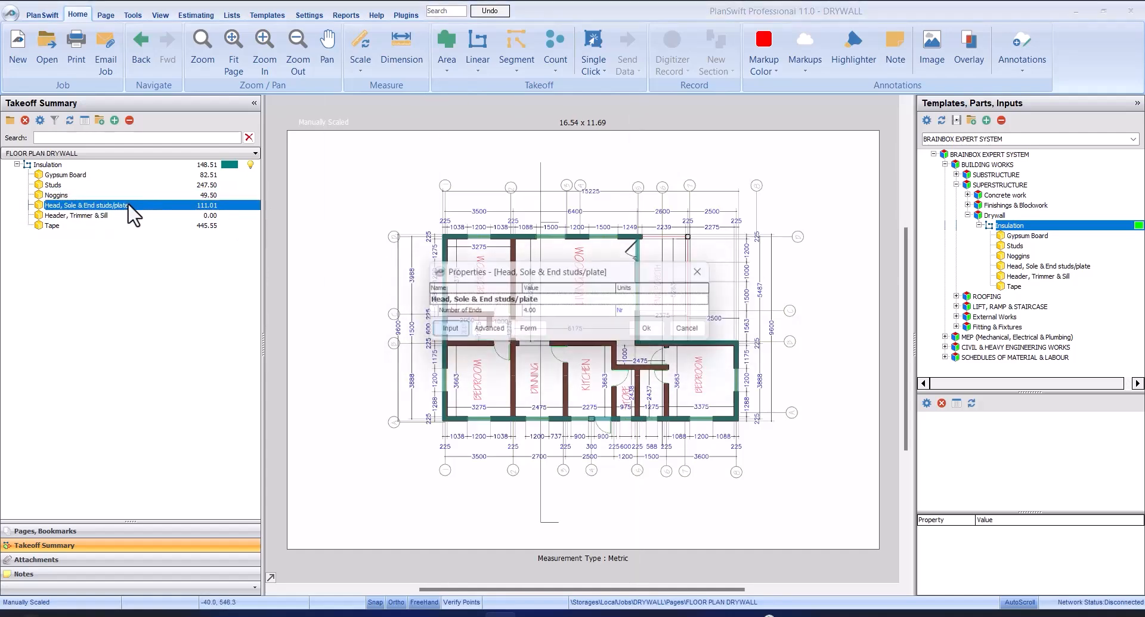
pyautogui.click(579, 312)
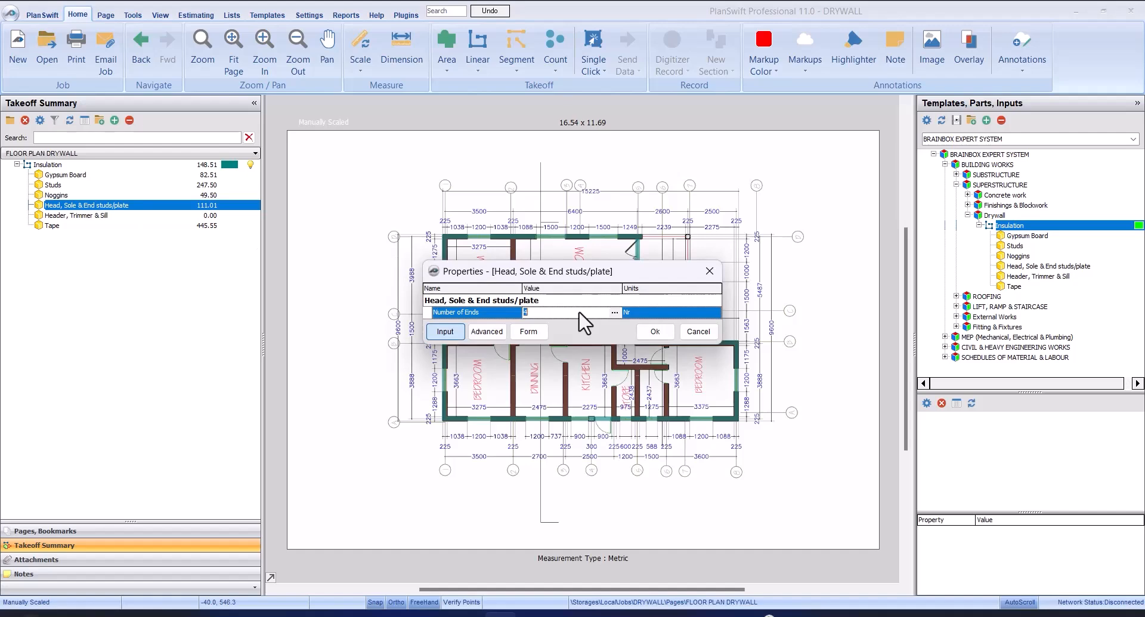
pyautogui.write('6')
pyautogui.click(656, 332)
# Step: Check the Header, Trimmer & Sill part against the Timber Frame and FRAMING reference pages, examining the door and window openings
pyautogui.click(185, 217)
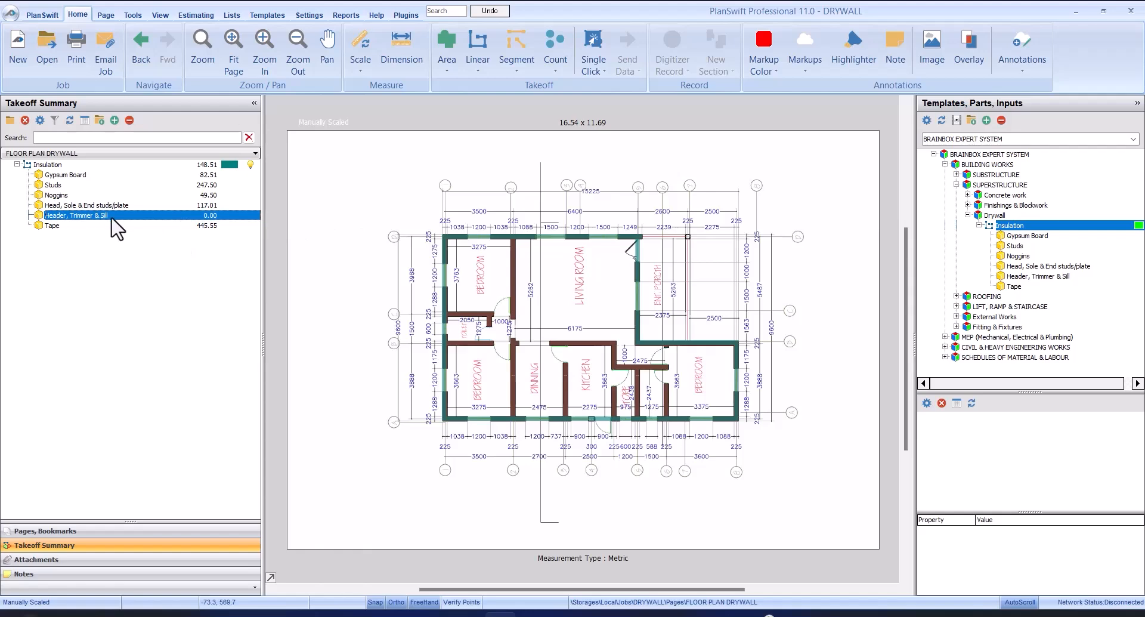
pyautogui.click(45, 530)
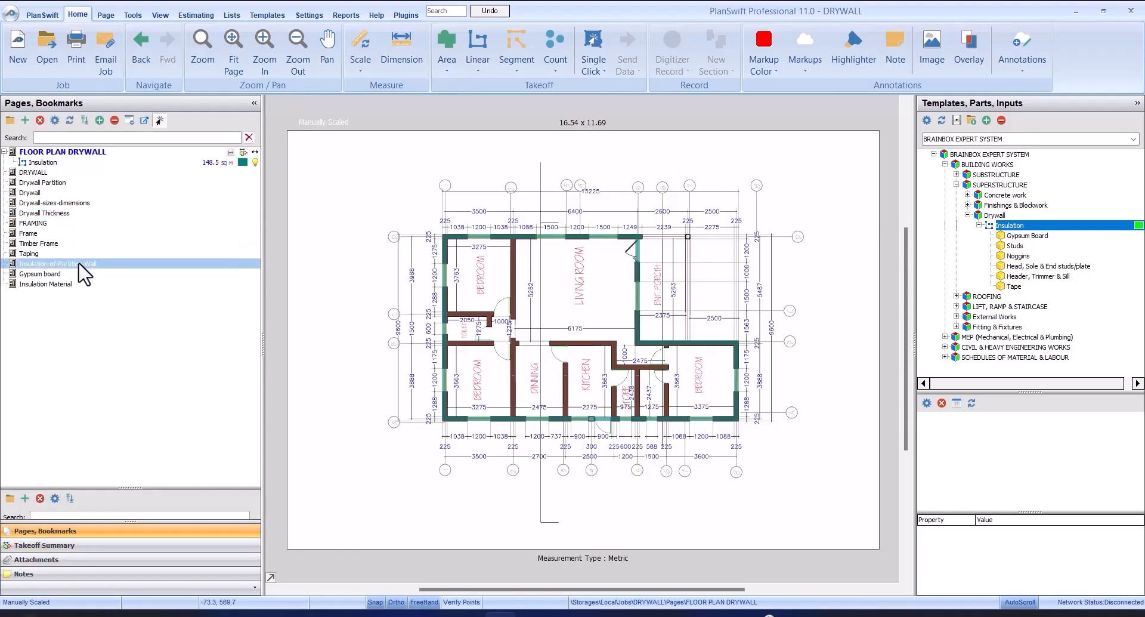
pyautogui.click(76, 243)
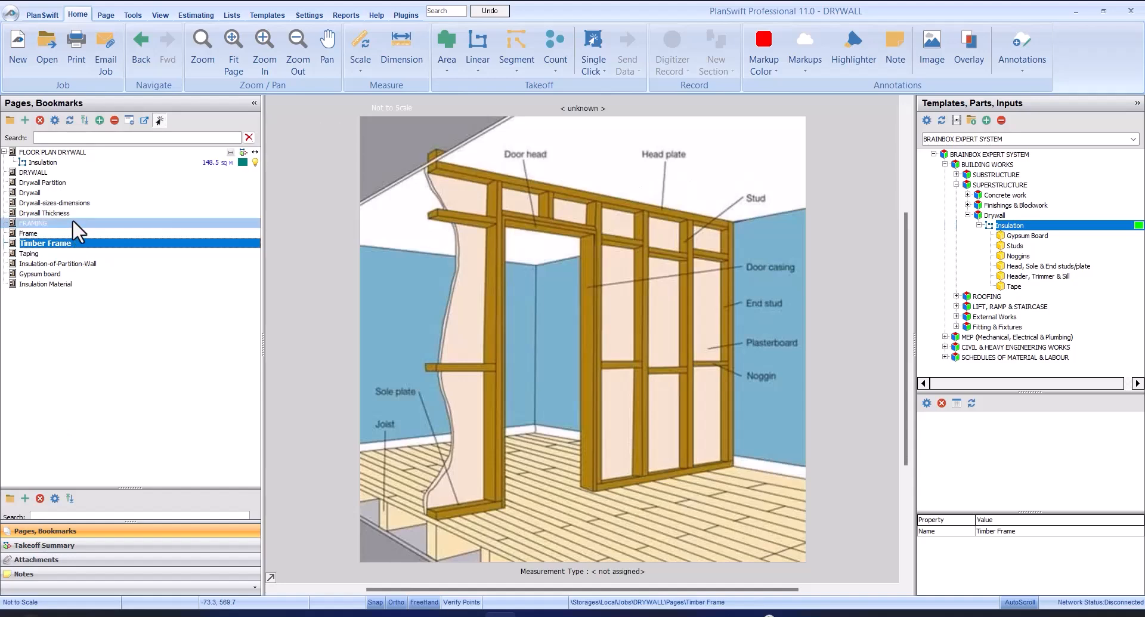
pyautogui.click(72, 222)
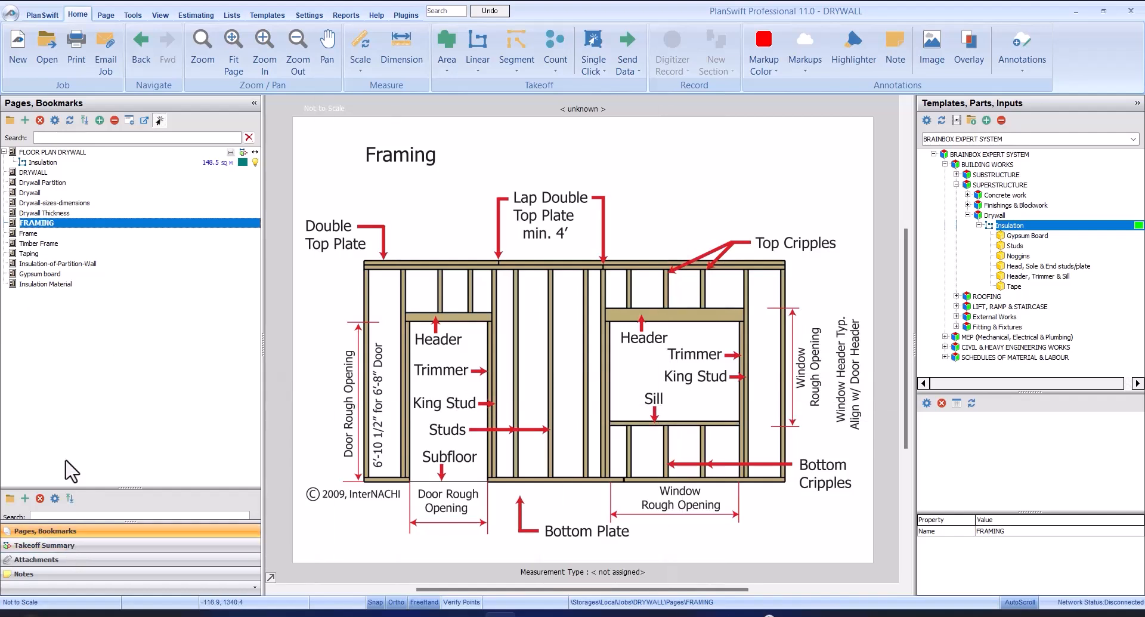
pyautogui.click(70, 544)
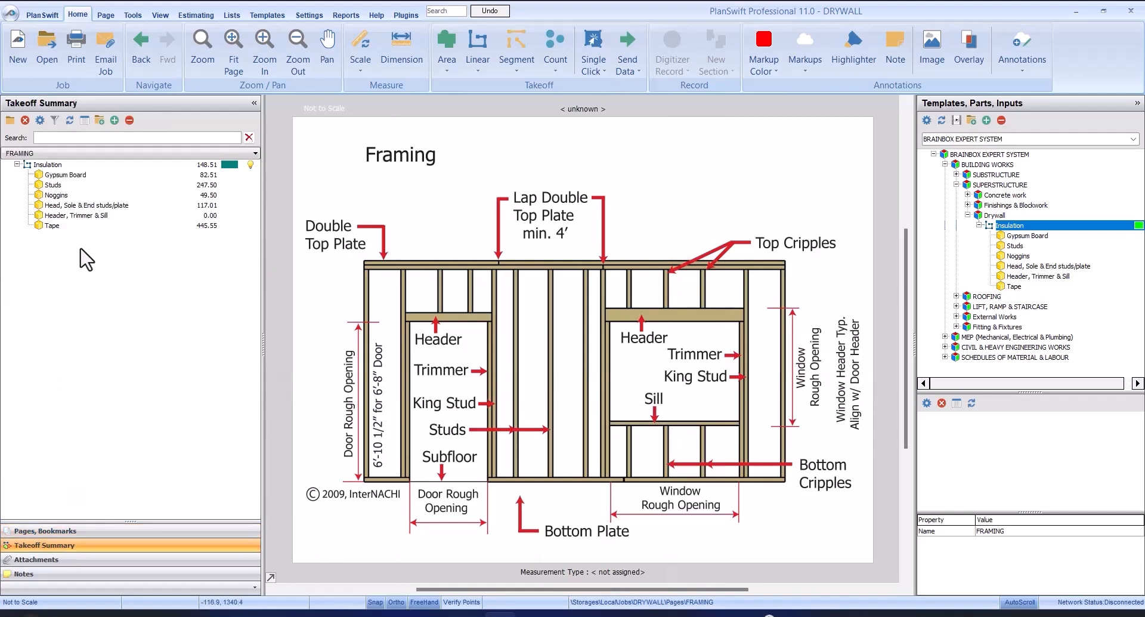
pyautogui.click(115, 215)
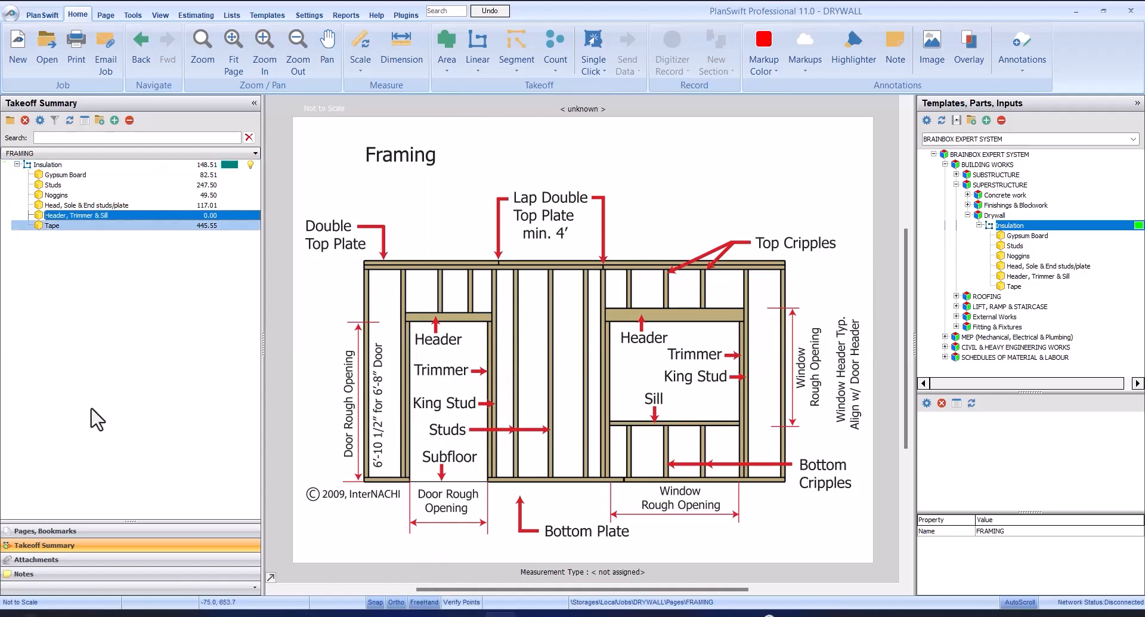
pyautogui.click(50, 530)
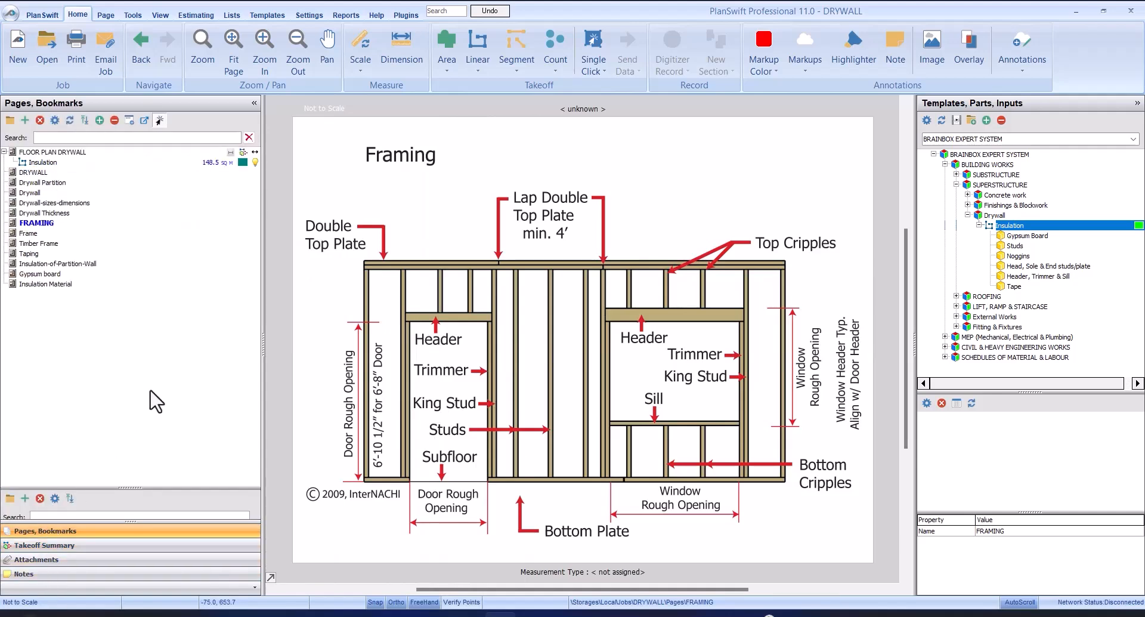
# Step: Open the FLOOR PLAN DRYWALL and FRAMING pages in separate tabs and compare the floor plan with the framing diagram
pyautogui.click(133, 152)
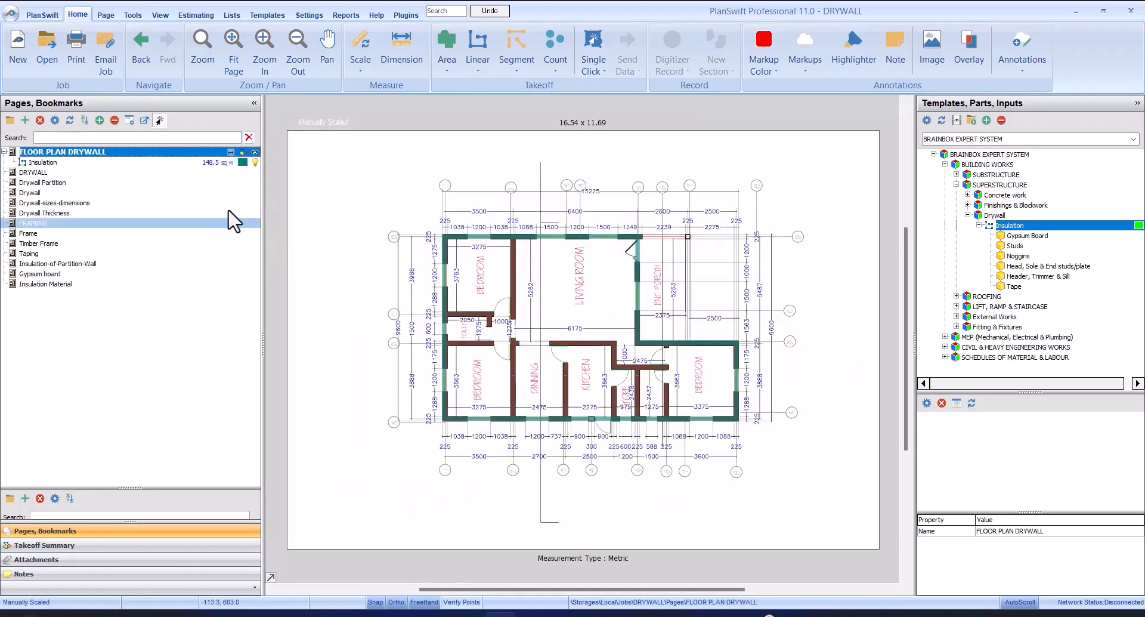
pyautogui.click(131, 123)
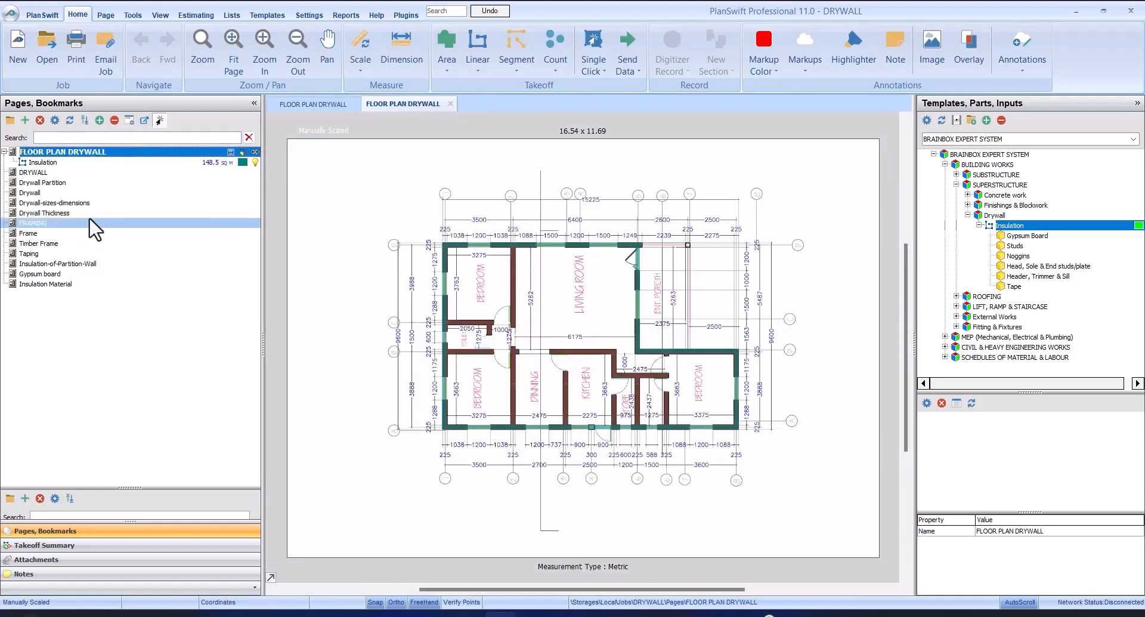
pyautogui.click(92, 225)
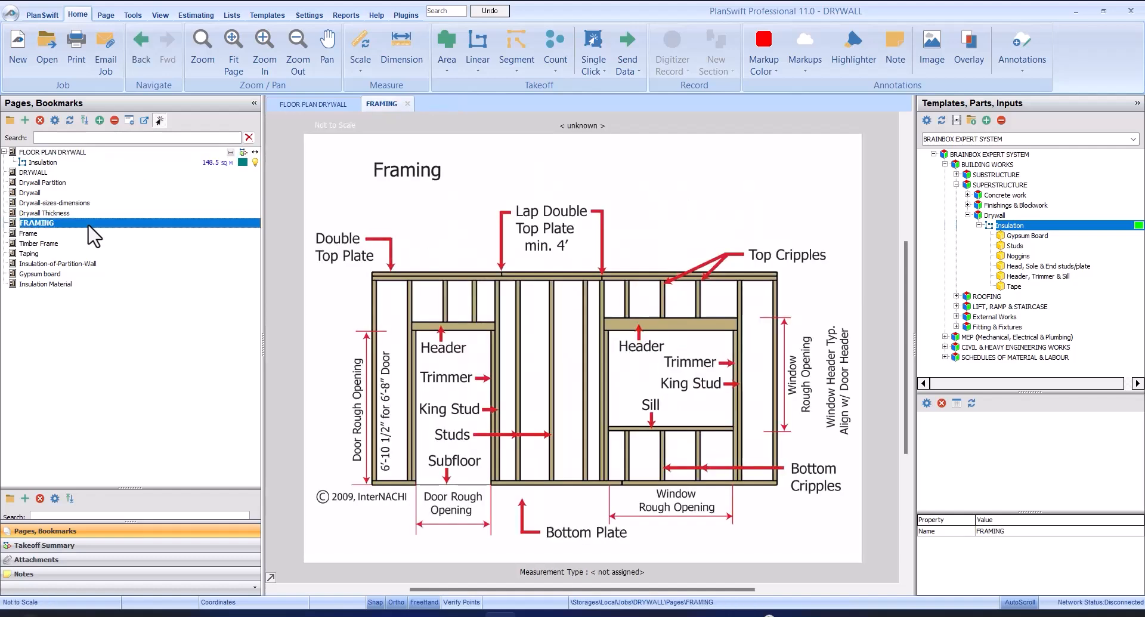
pyautogui.click(130, 124)
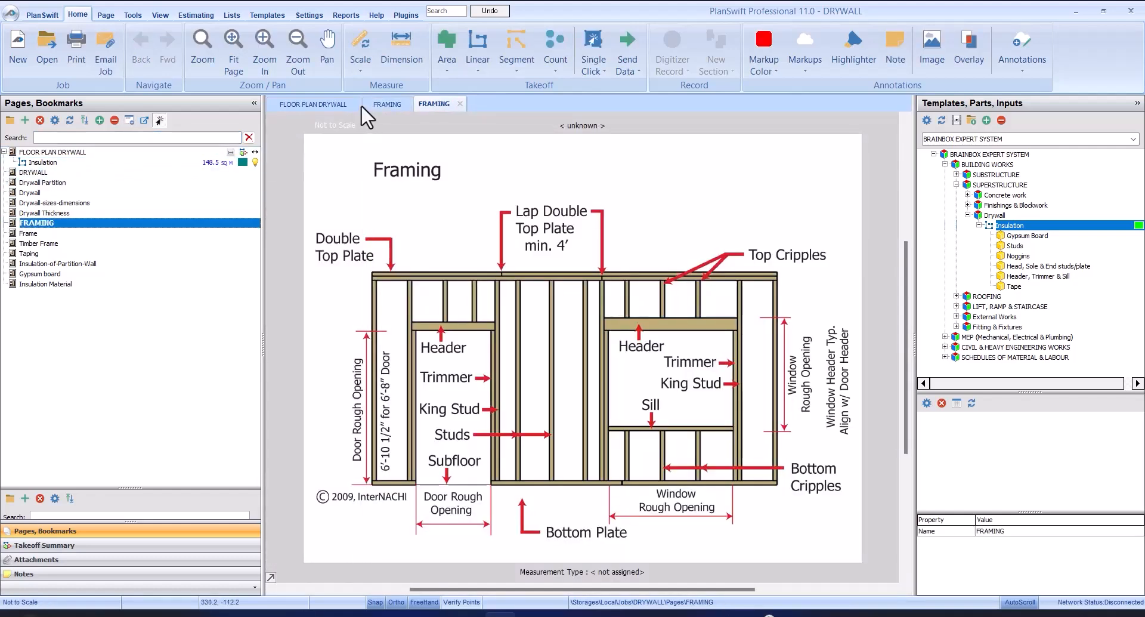
pyautogui.click(324, 106)
pyautogui.click(398, 105)
pyautogui.click(408, 104)
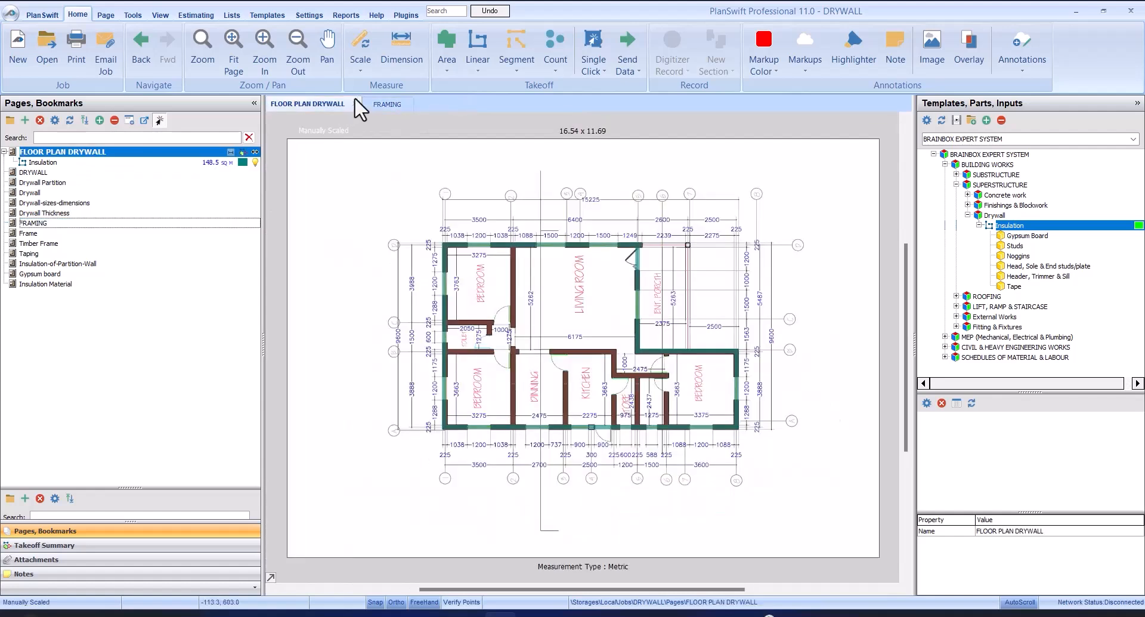
pyautogui.click(399, 105)
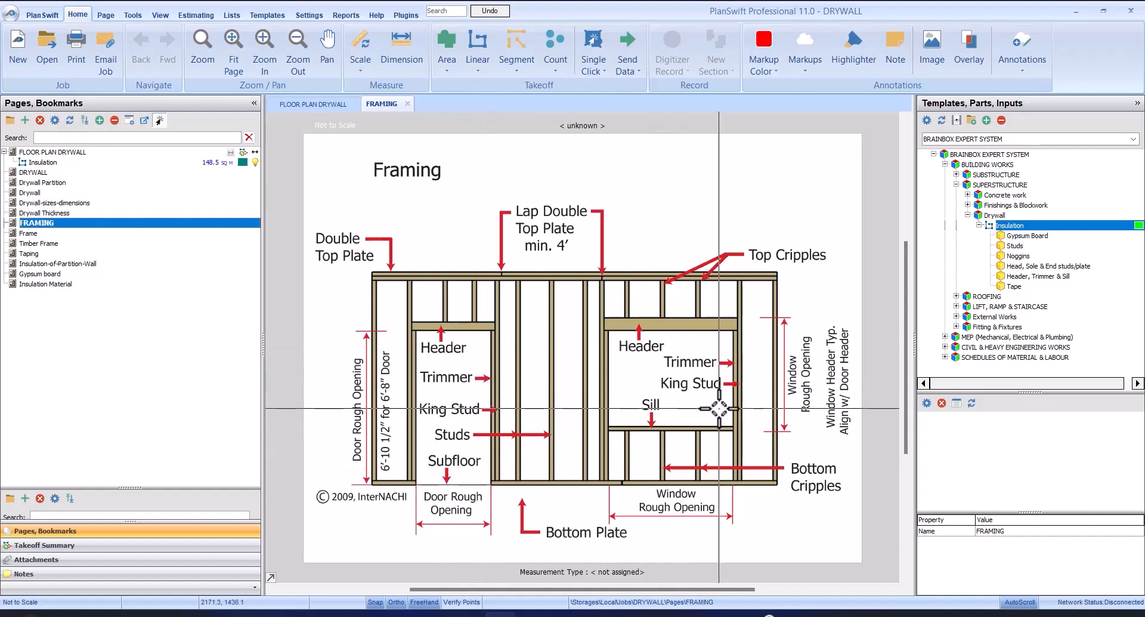
pyautogui.click(317, 103)
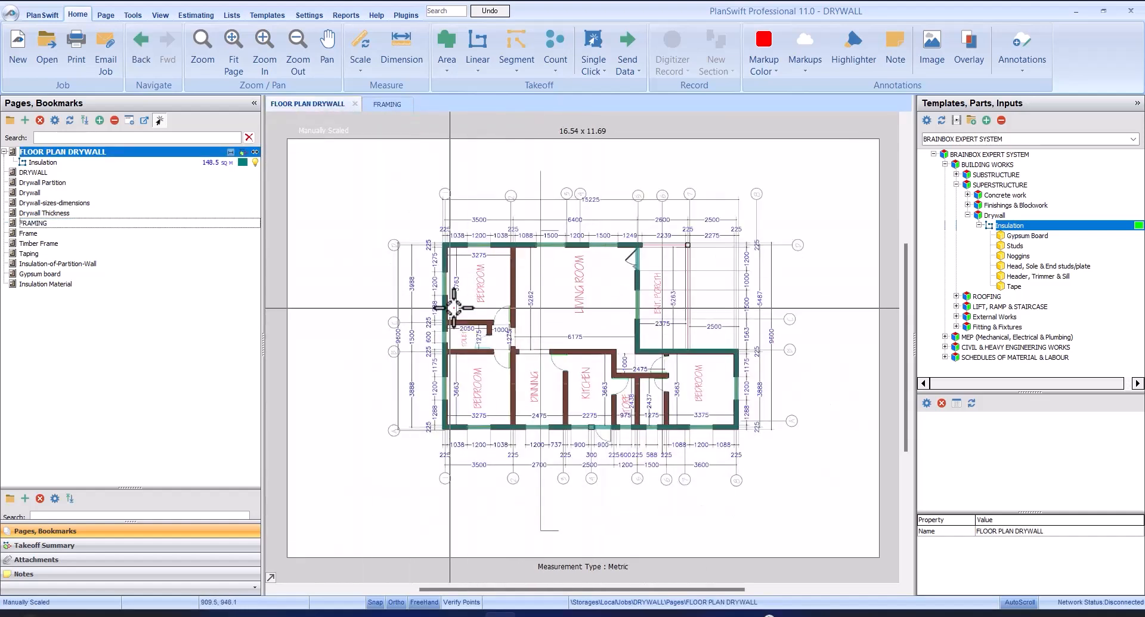
# Step: Examine the door and window openings along the external walls of the floor plan and their widths
pyautogui.scroll(5, 556, 335)
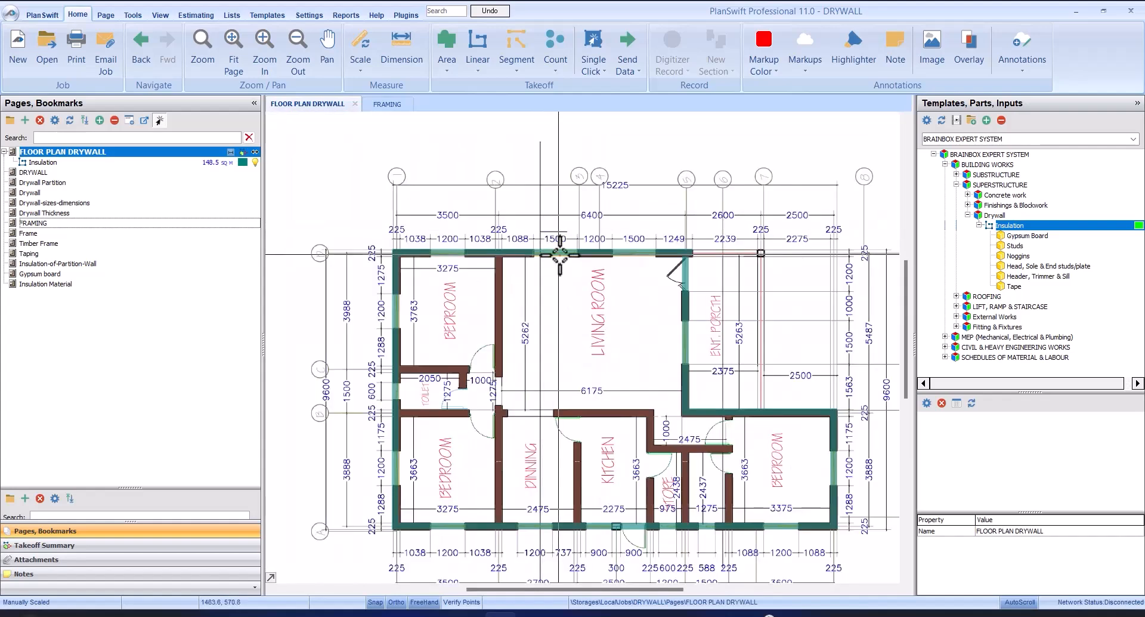
pyautogui.scroll(-3, 543, 322)
pyautogui.scroll(3, 544, 266)
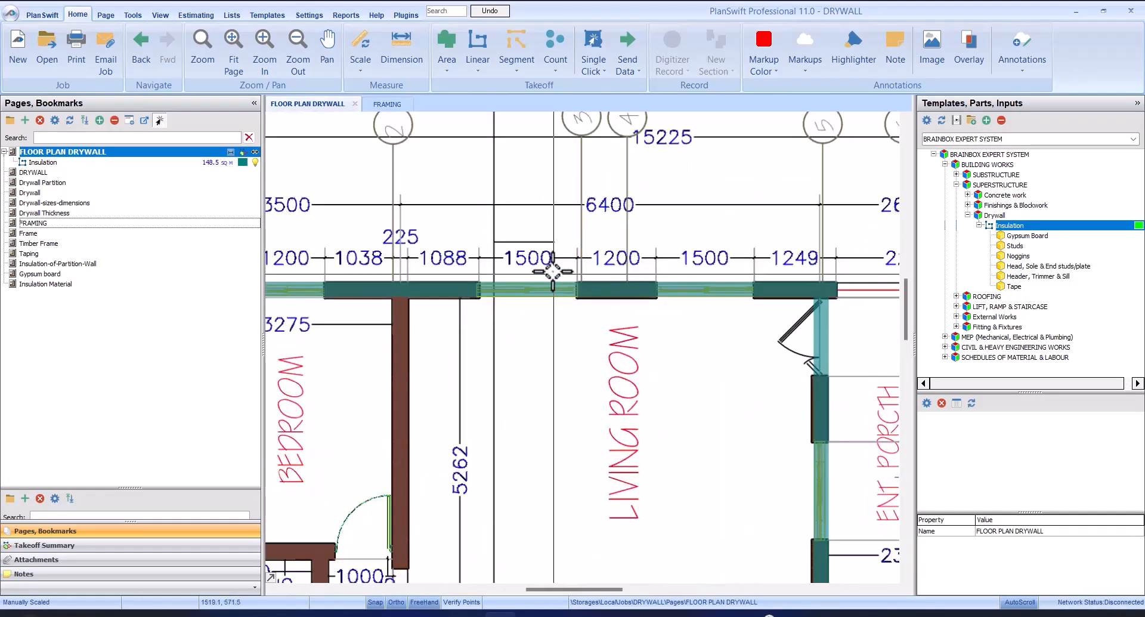
pyautogui.scroll(-3, 547, 271)
pyautogui.scroll(3, 549, 271)
pyautogui.scroll(1, 549, 271)
pyautogui.scroll(-1, 549, 271)
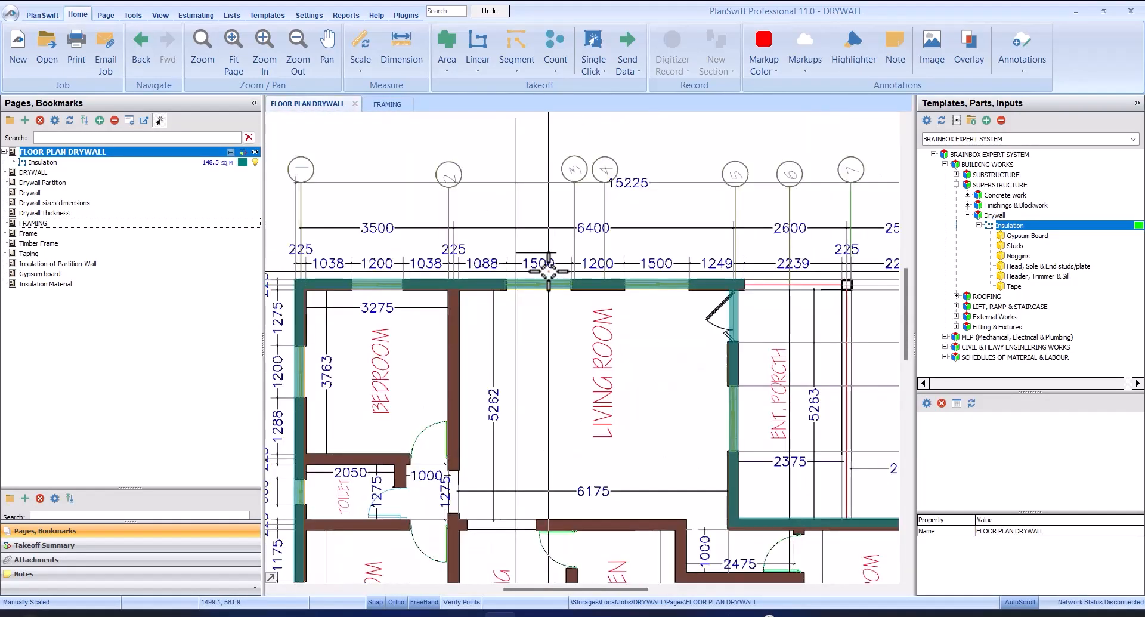
pyautogui.scroll(-3, 455, 256)
pyautogui.scroll(3, 455, 264)
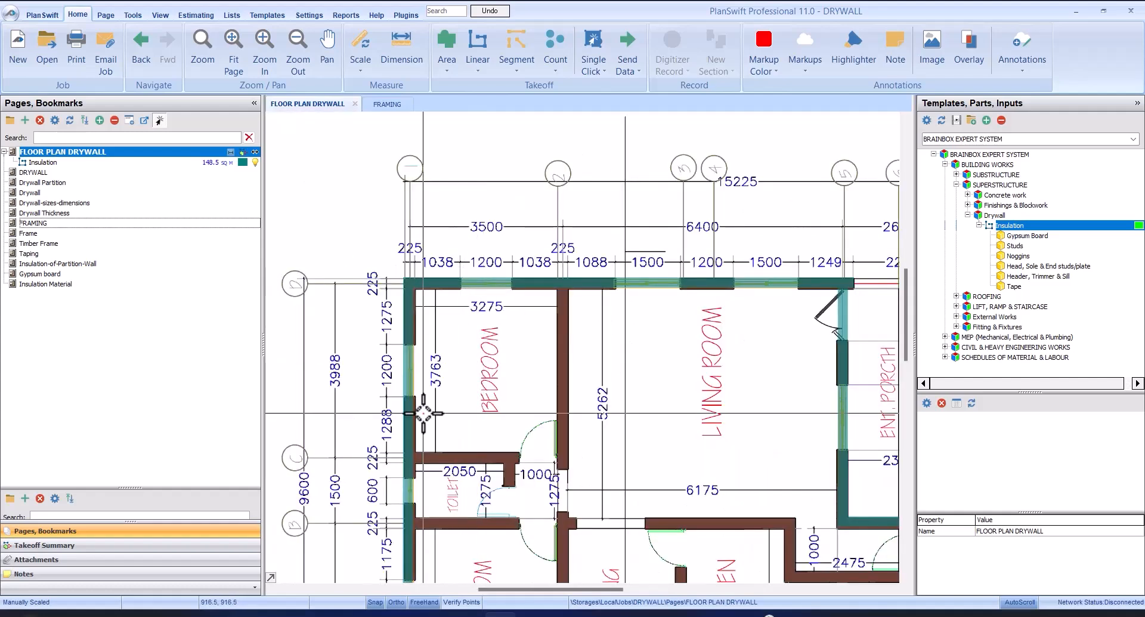
pyautogui.scroll(-4, 417, 345)
pyautogui.scroll(4, 417, 345)
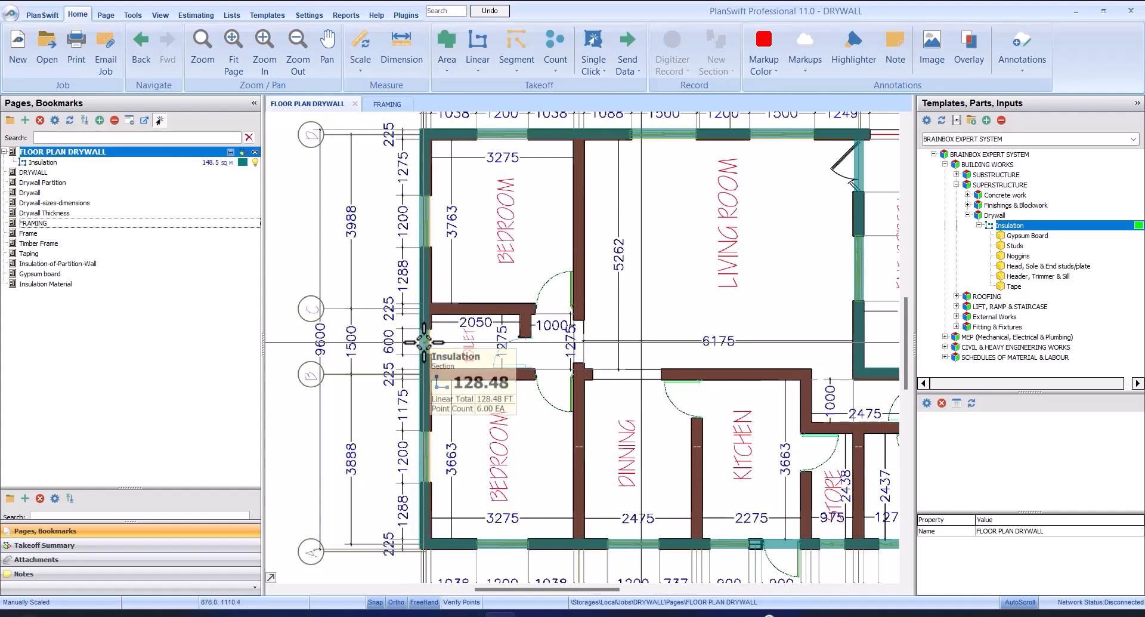
pyautogui.scroll(-3, 424, 342)
pyautogui.scroll(3, 469, 498)
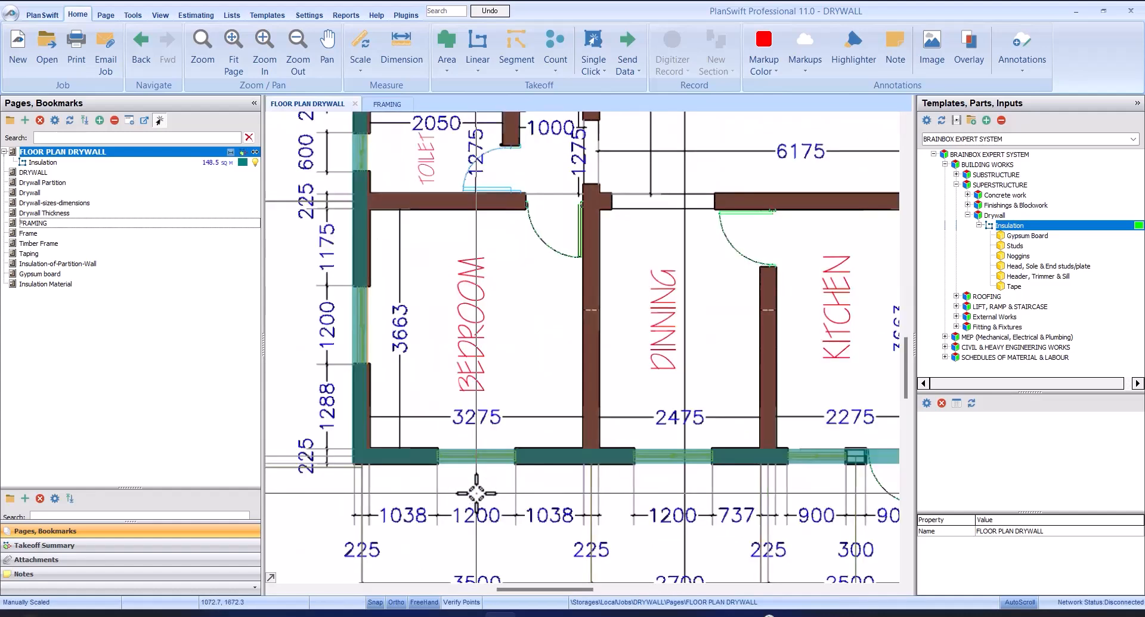
pyautogui.scroll(-1, 469, 439)
pyautogui.scroll(-3, 471, 439)
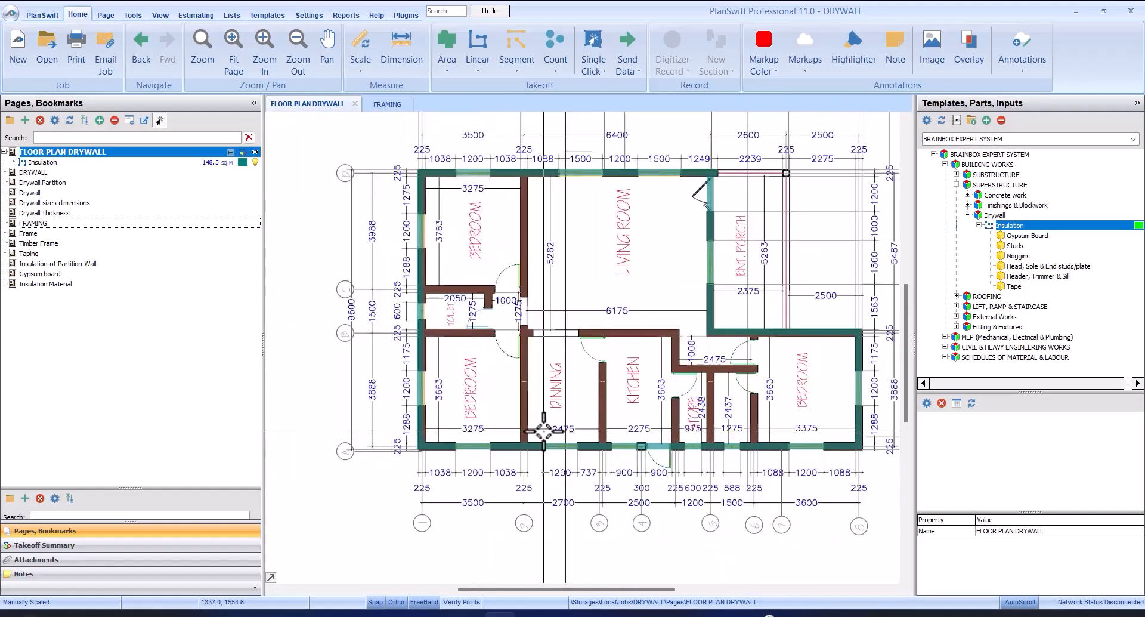
pyautogui.scroll(3, 621, 441)
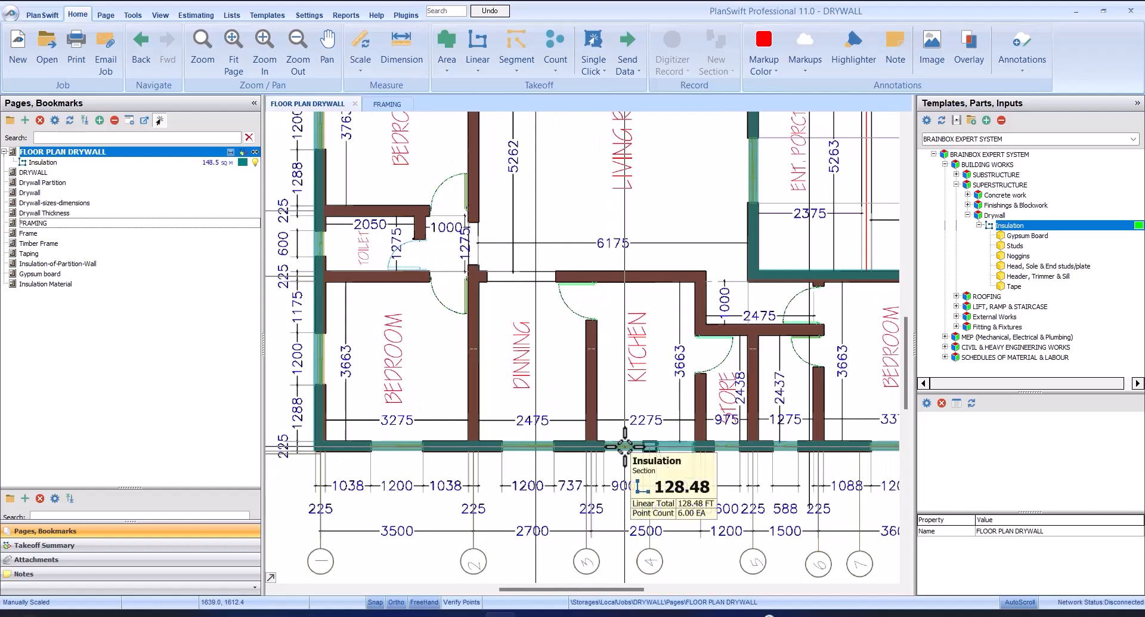
pyautogui.scroll(-3, 627, 447)
pyautogui.scroll(3, 711, 429)
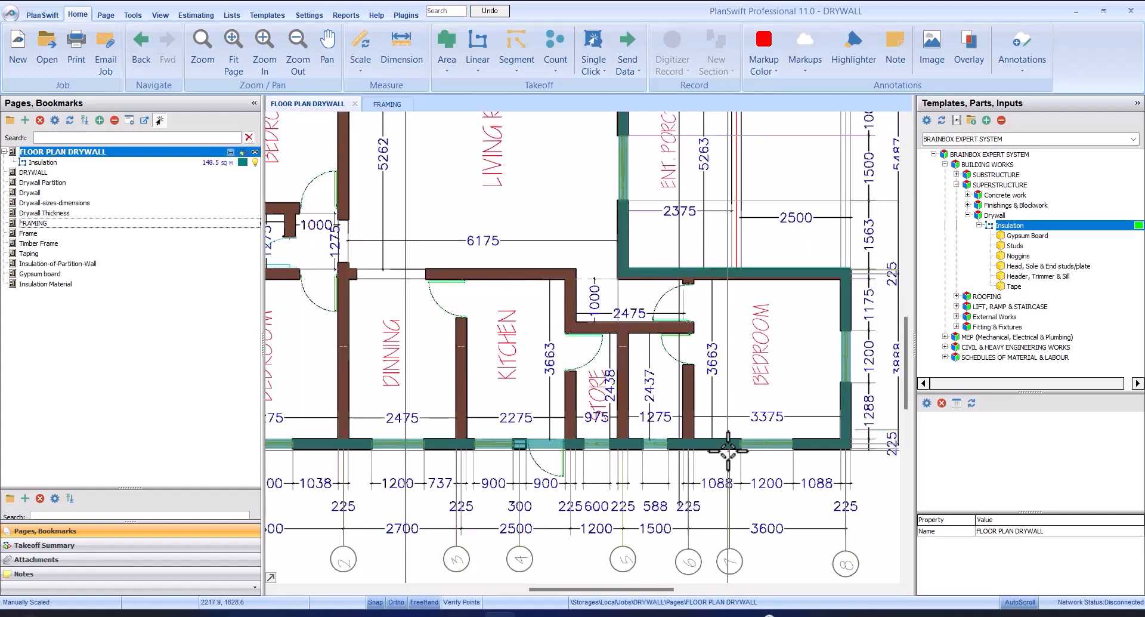
pyautogui.scroll(-5, 695, 247)
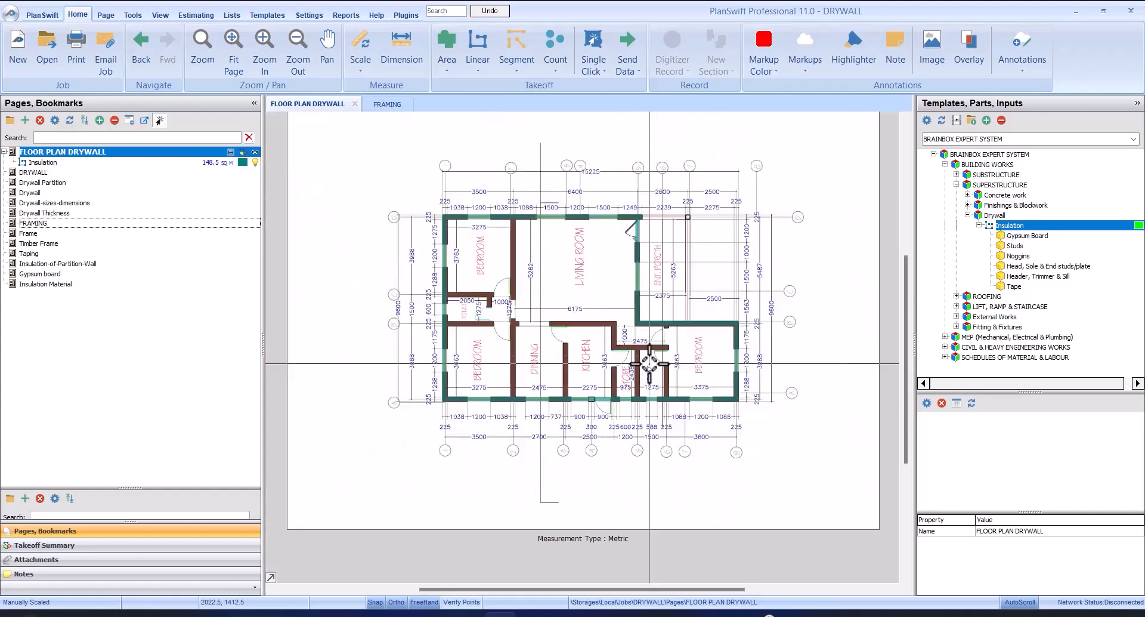
pyautogui.scroll(5, 696, 256)
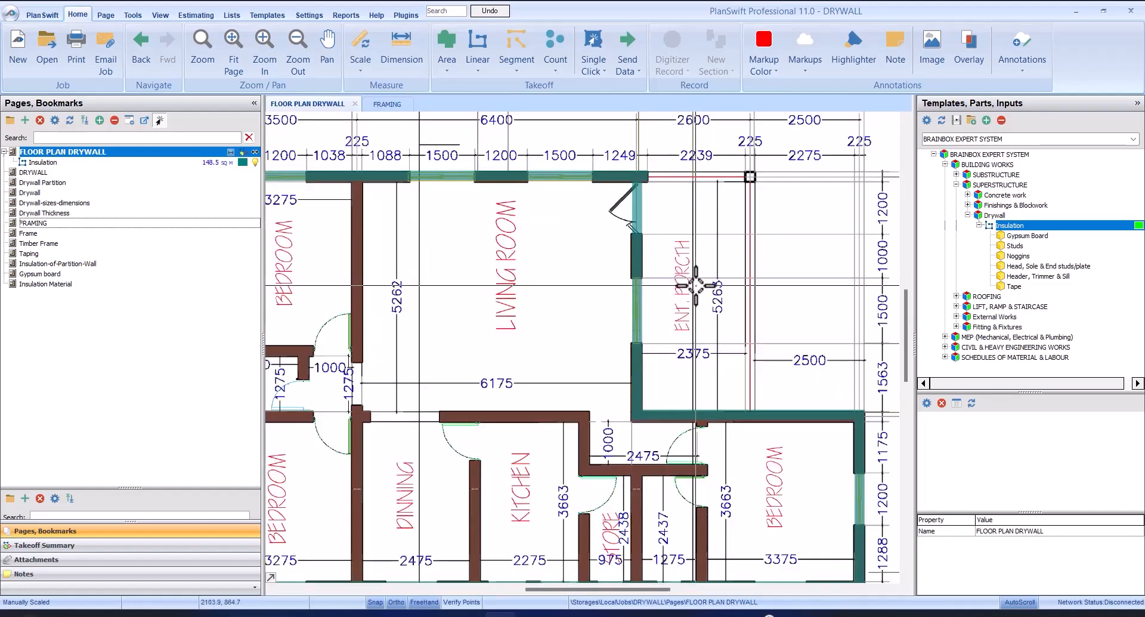
pyautogui.scroll(-2, 731, 238)
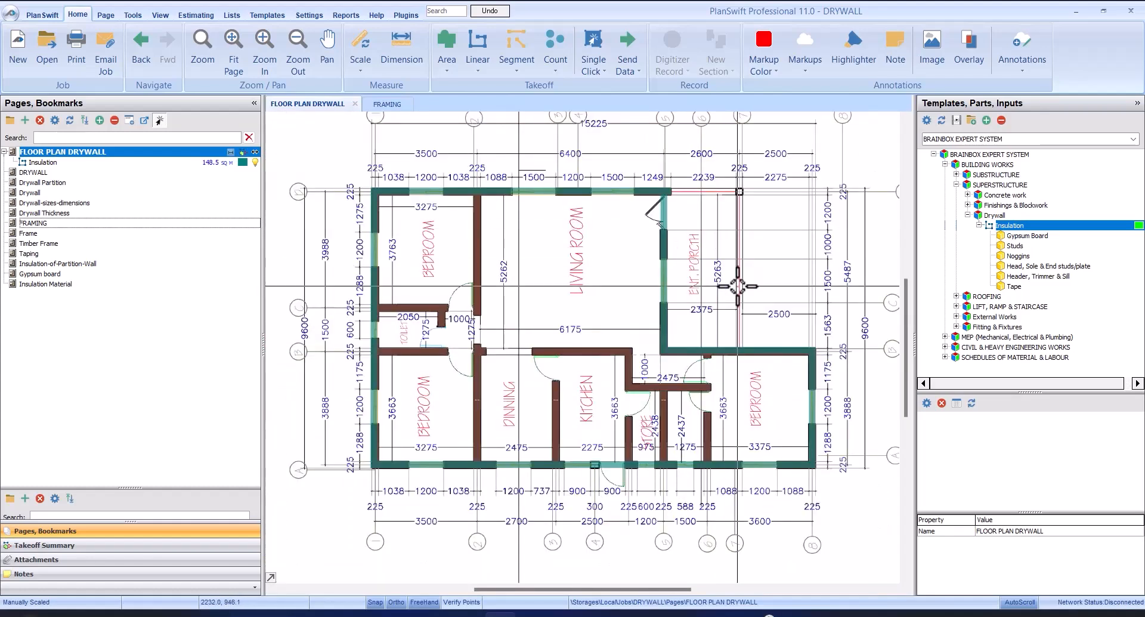
pyautogui.scroll(-2, 738, 287)
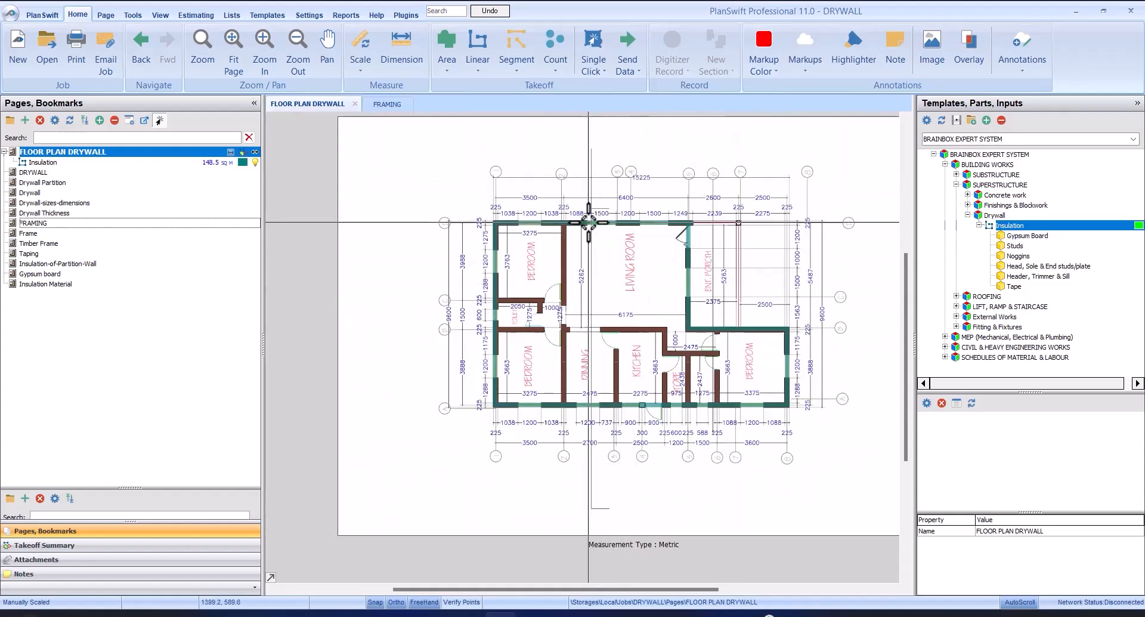
pyautogui.moveTo(617, 222)
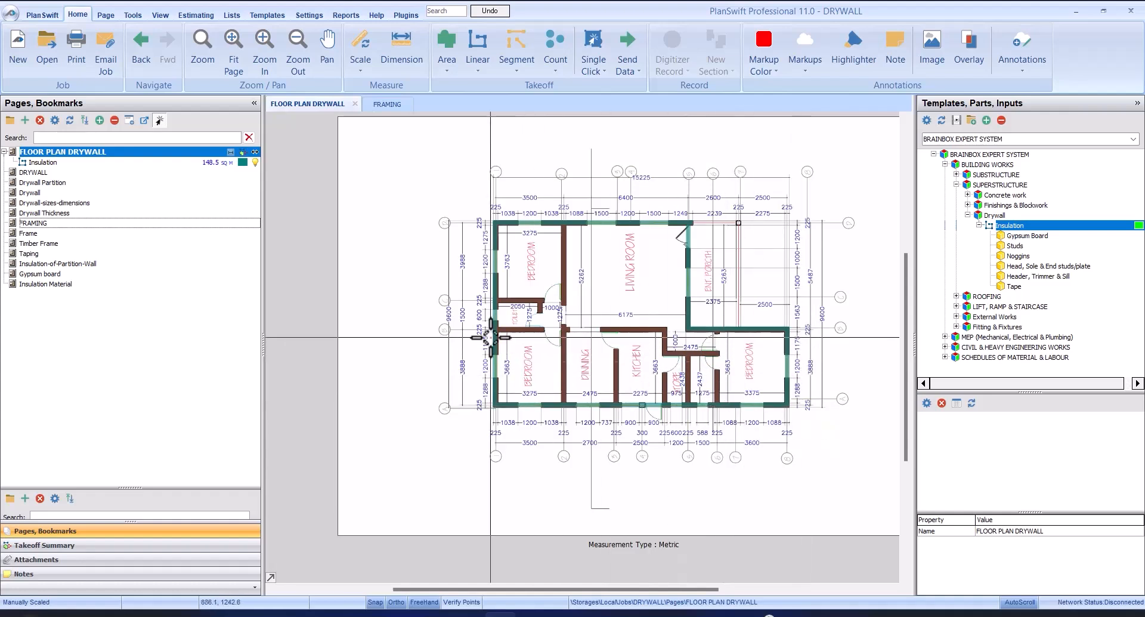
# Step: Open the Insulation takeoff's door properties and set D1 to length 1.2 m, width 2.1 m and quantity 1
pyautogui.click(114, 163)
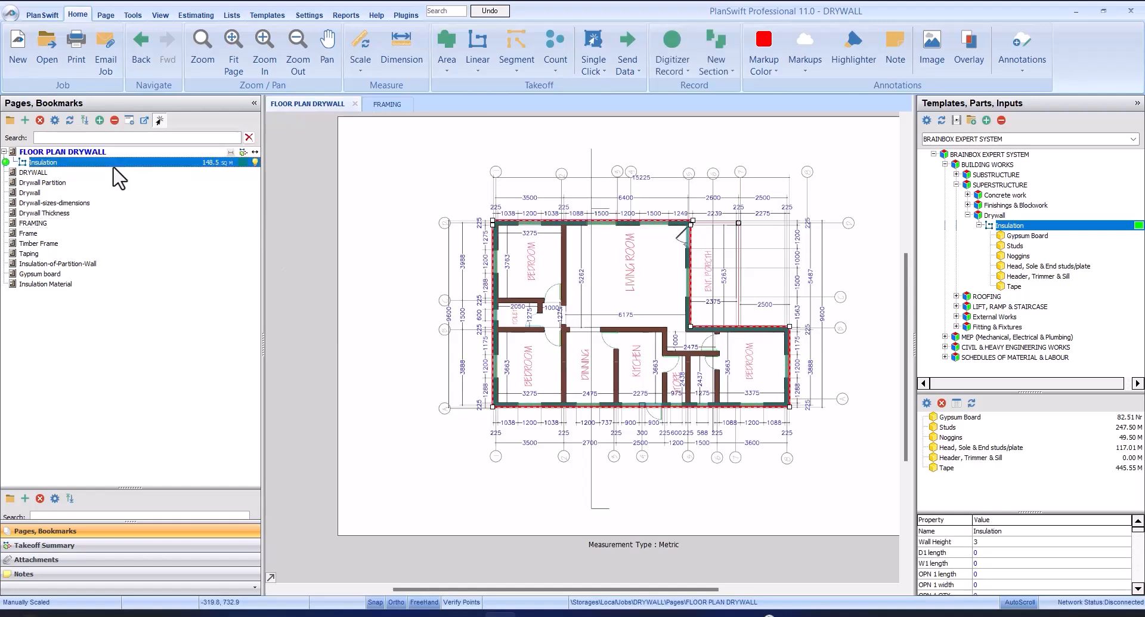
pyautogui.doubleClick(113, 165)
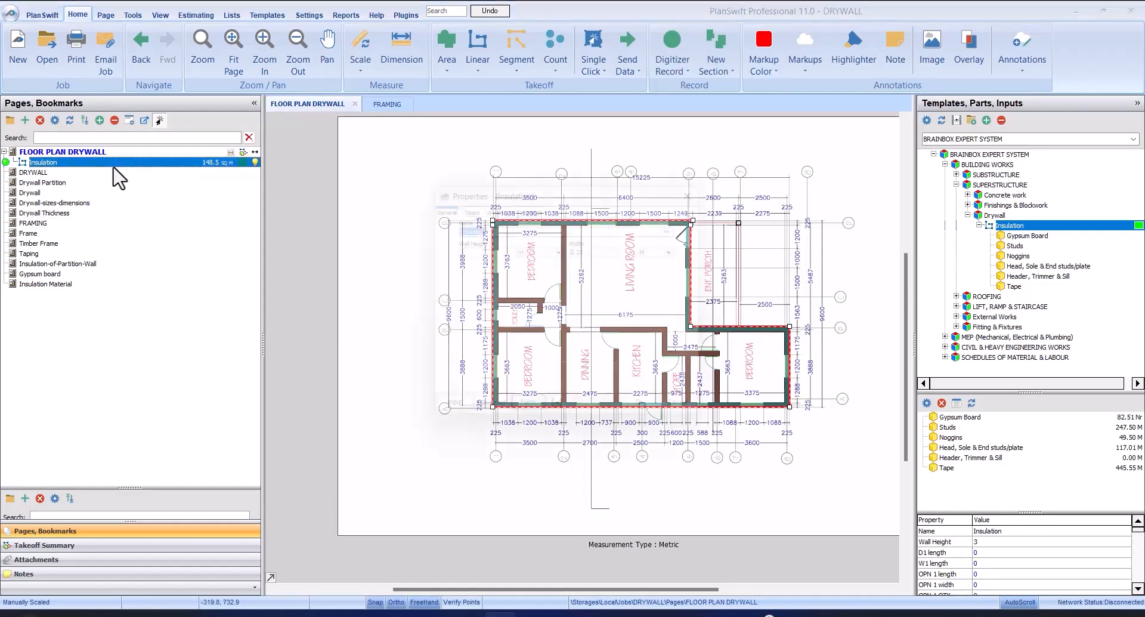
pyautogui.moveTo(622, 208); pyautogui.dragTo(550, 249)
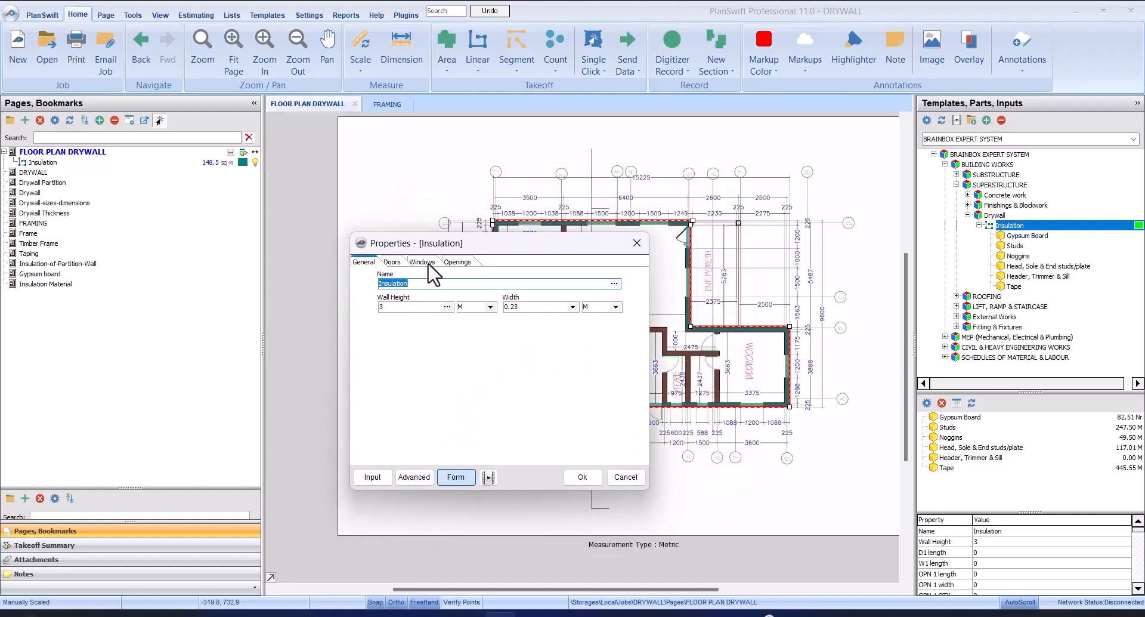
pyautogui.click(394, 262)
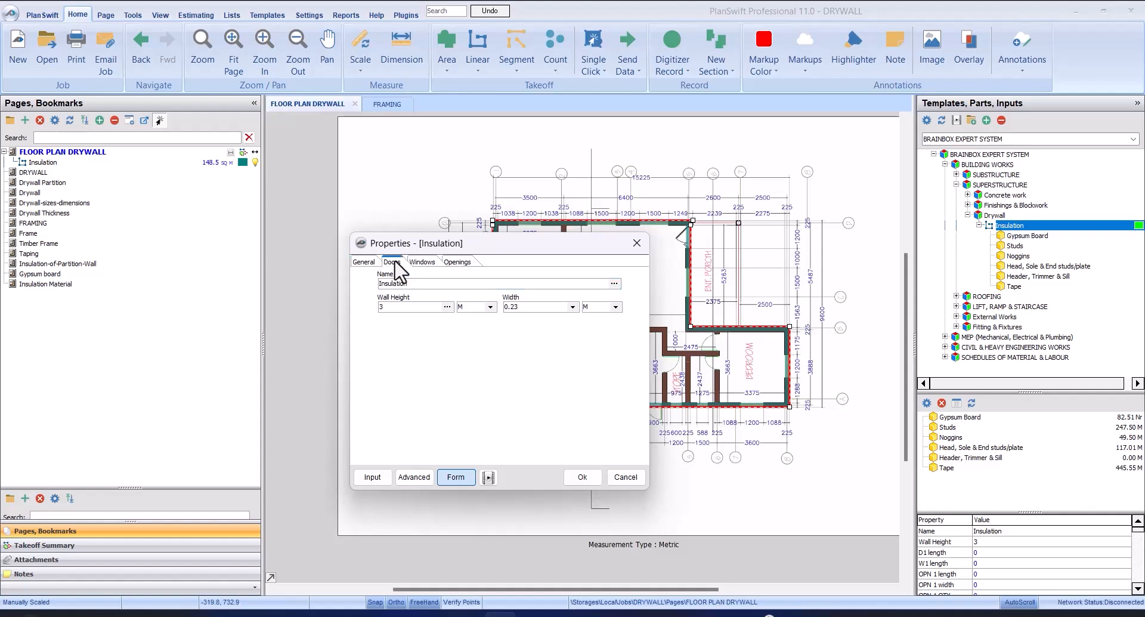
pyautogui.moveTo(467, 236); pyautogui.dragTo(551, 247)
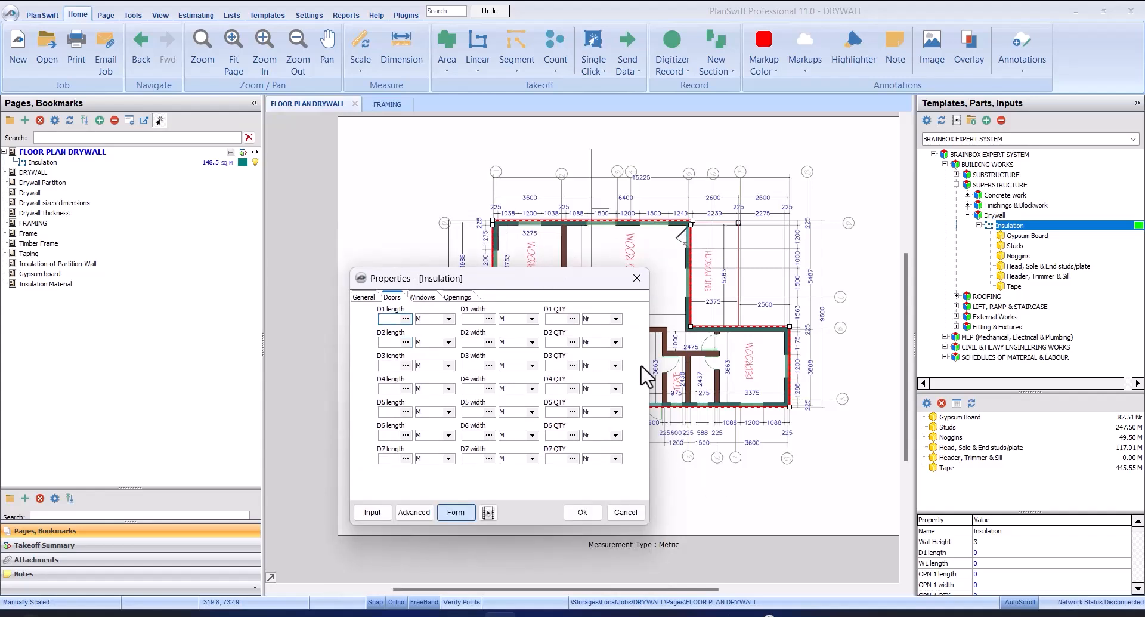
pyautogui.moveTo(568, 291); pyautogui.dragTo(1058, 250)
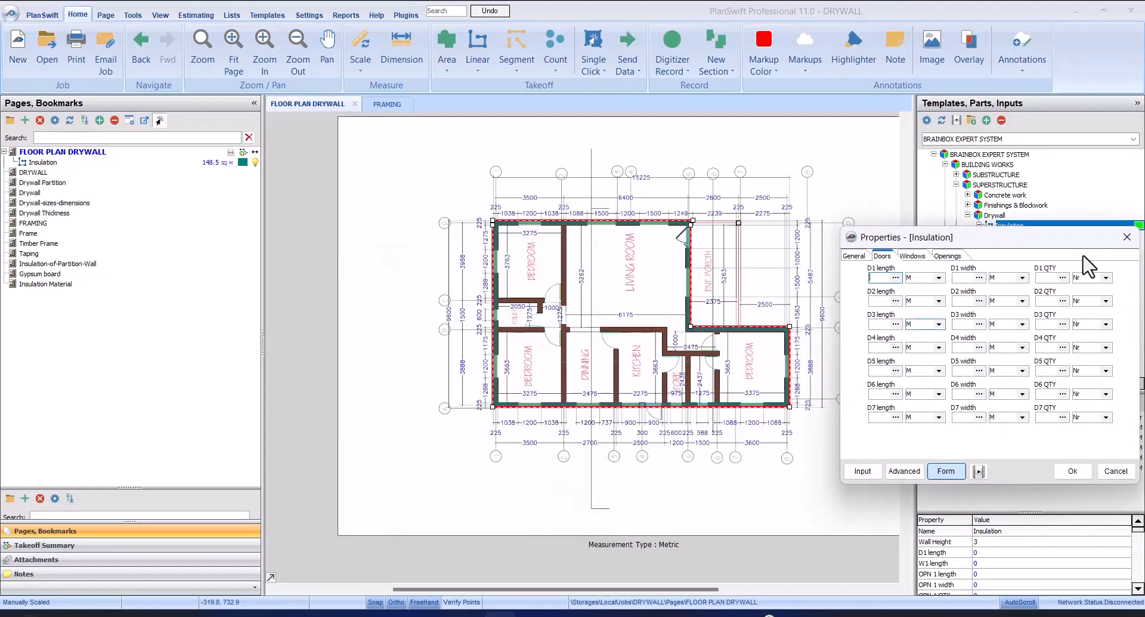
pyautogui.moveTo(1024, 246); pyautogui.dragTo(836, 174)
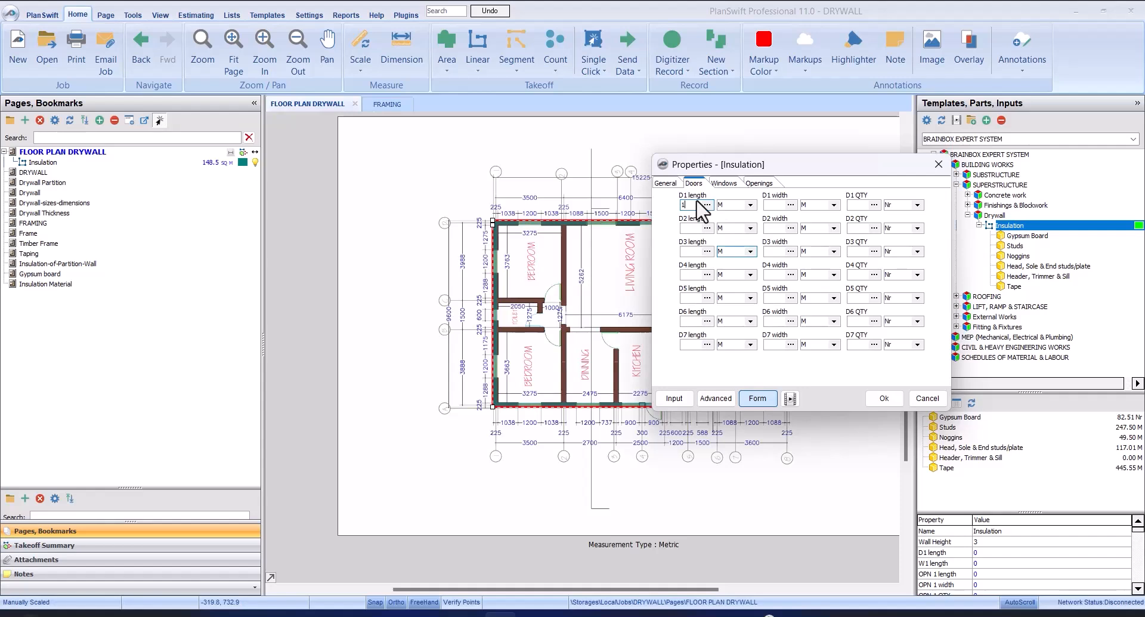
pyautogui.click(772, 204)
pyautogui.click(859, 205)
pyautogui.write('1')
# Step: Set door D2 to length 0.90 m and width 2.1 m, and enter its quantity
pyautogui.click(689, 230)
pyautogui.click(777, 226)
pyautogui.click(857, 227)
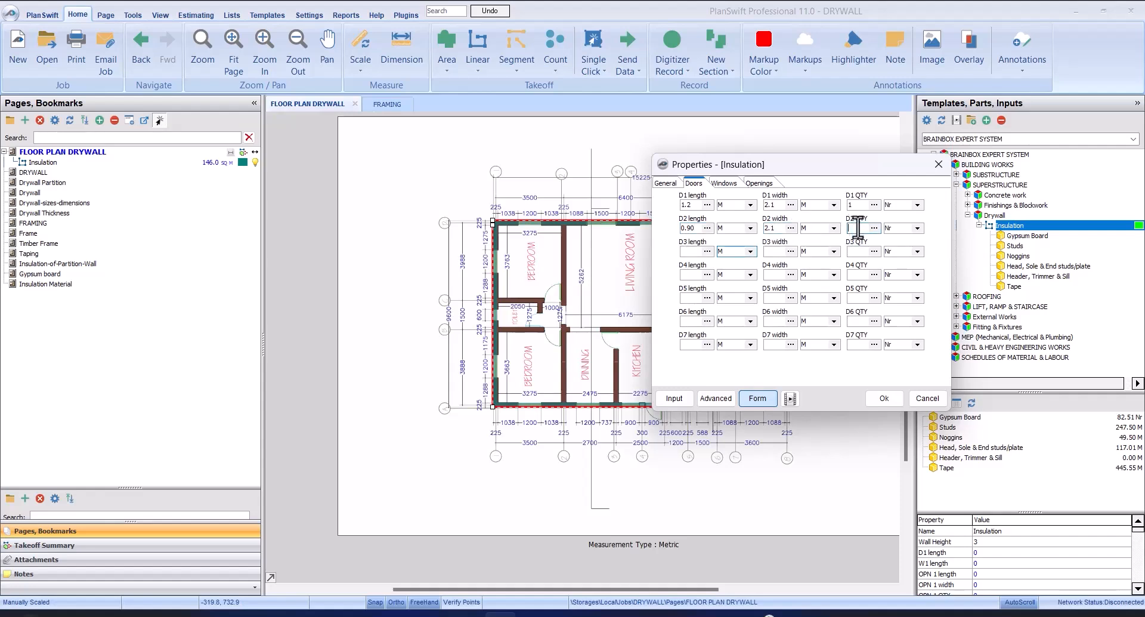
# Step: Set window W1 of the Insulation takeoff to length 1.5 m, width 1.8 m and quantity 2
pyautogui.click(725, 184)
pyautogui.moveTo(802, 175); pyautogui.dragTo(876, 223)
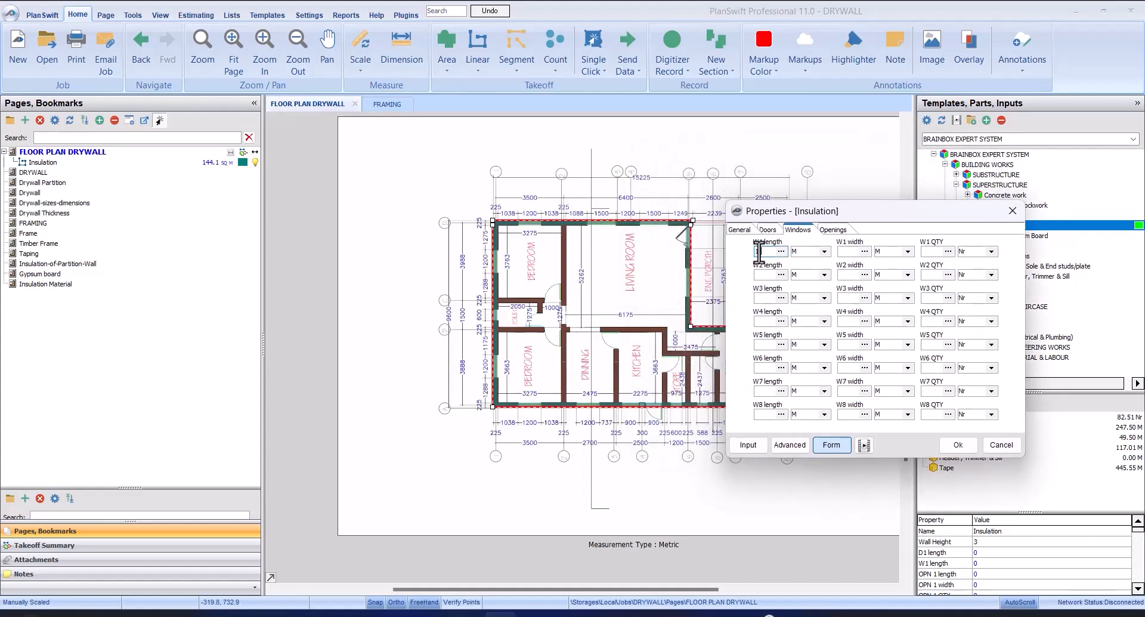
pyautogui.click(848, 250)
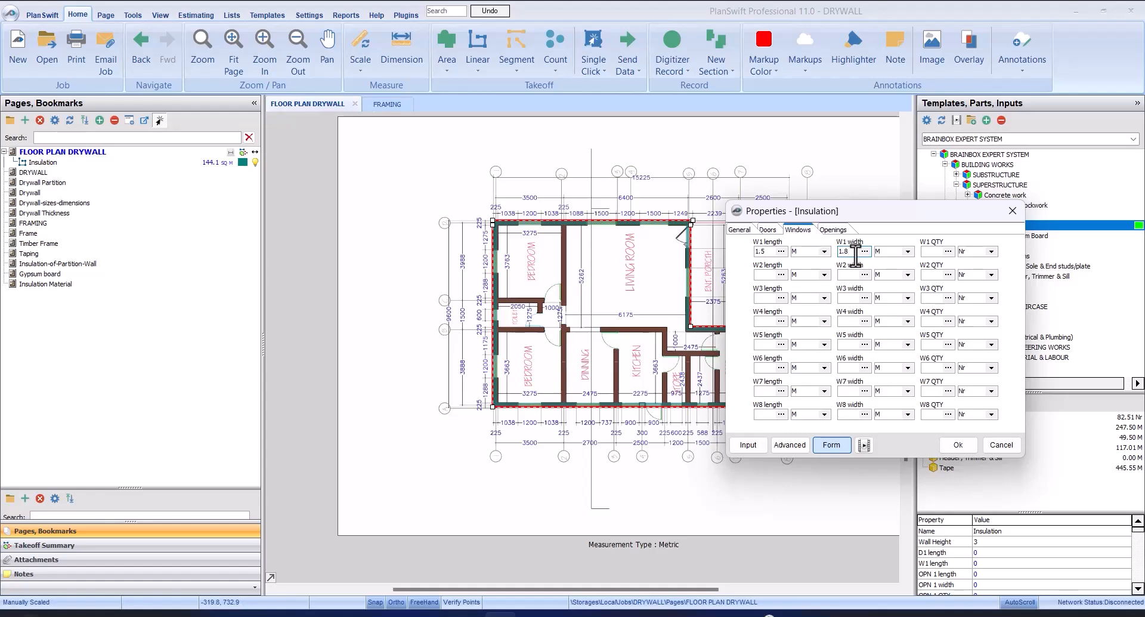
pyautogui.click(931, 251)
# Step: Set window W2 of the Insulation takeoff to length 1.2 m, width 1.8 m and quantity 6
pyautogui.click(767, 275)
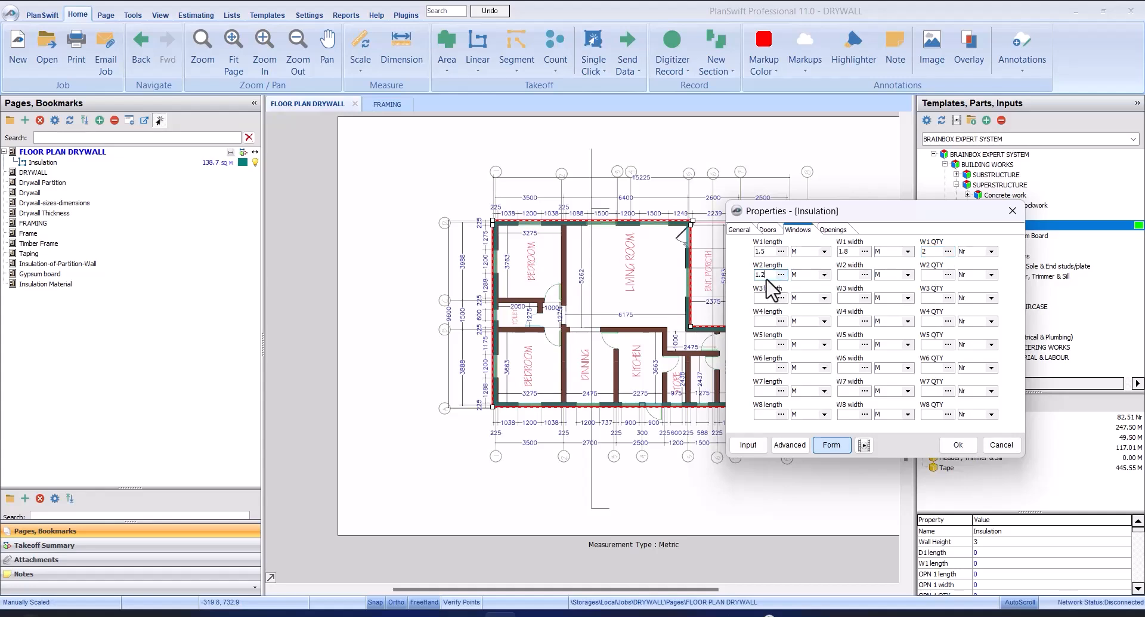
pyautogui.click(854, 274)
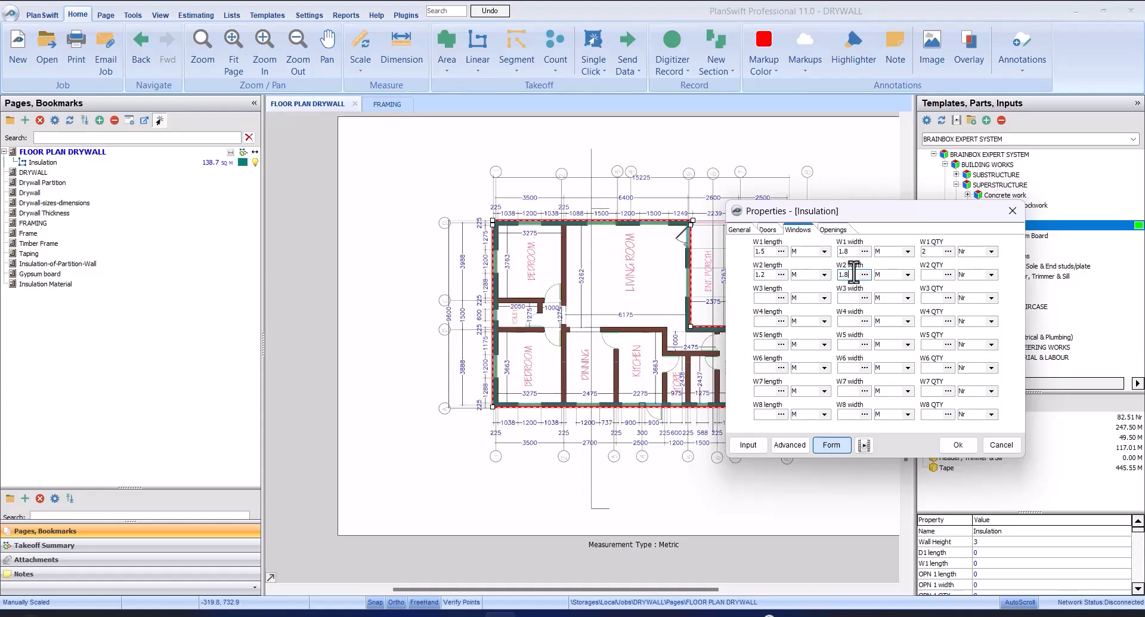
pyautogui.click(928, 275)
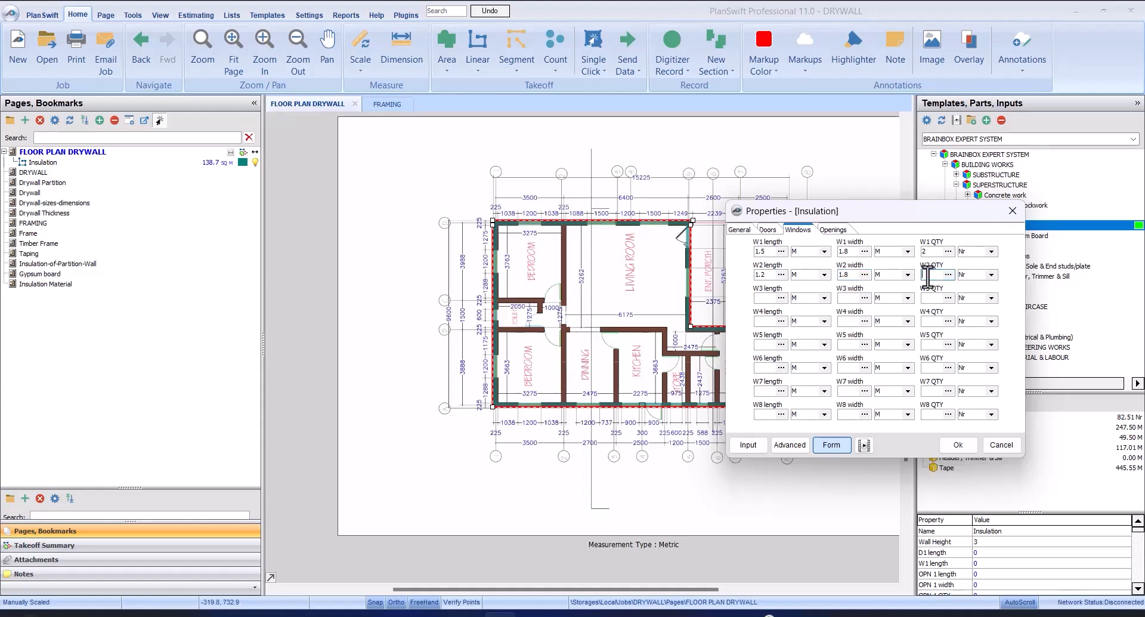
# Step: Set window W3 to length 0.60 m, width 0.60 m and quantity 2, and apply the Insulation properties
pyautogui.click(764, 296)
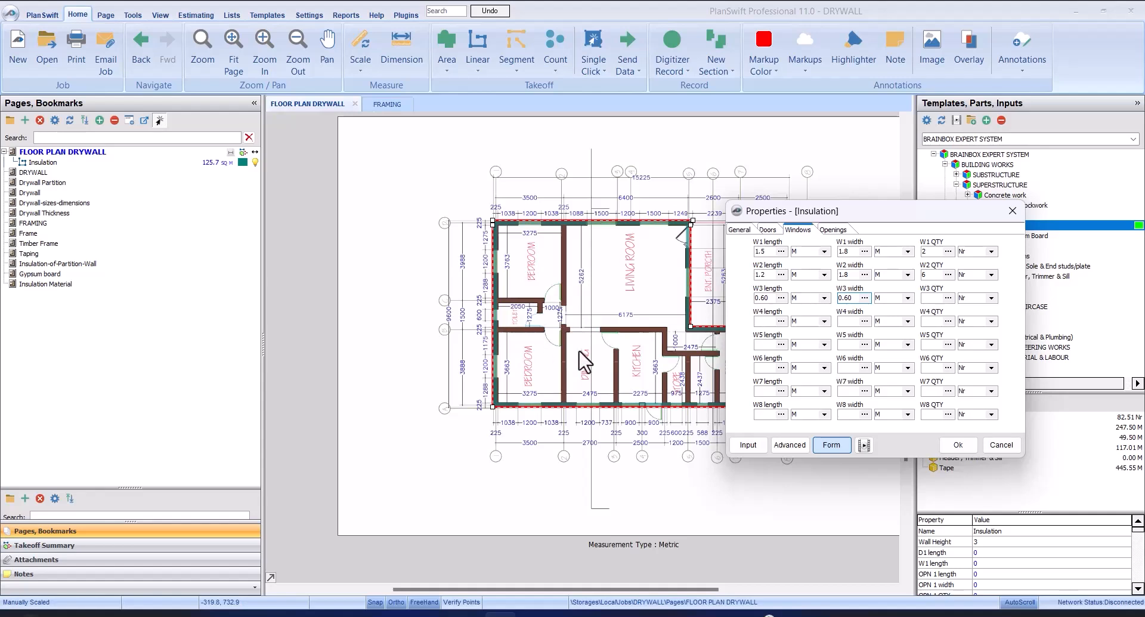
pyautogui.click(931, 298)
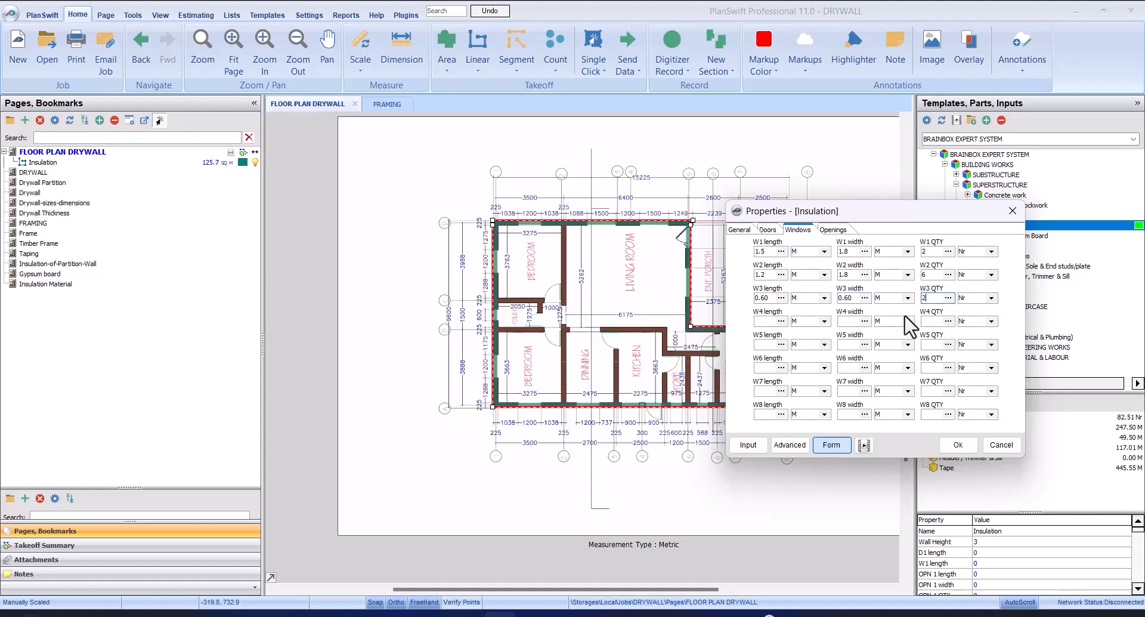
pyautogui.click(834, 230)
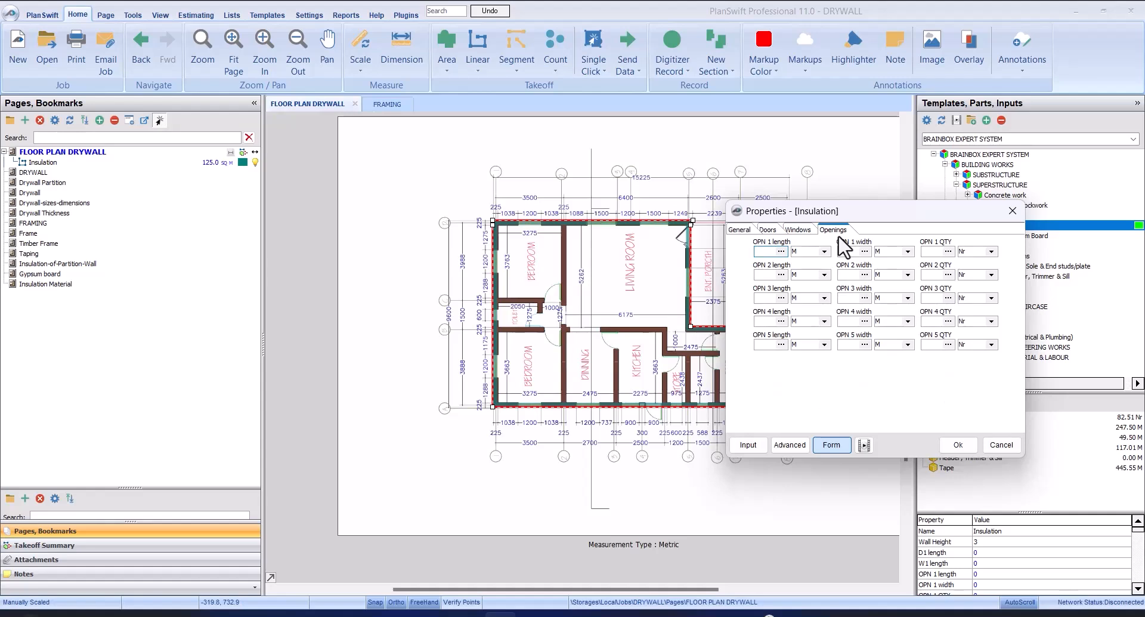
pyautogui.click(797, 230)
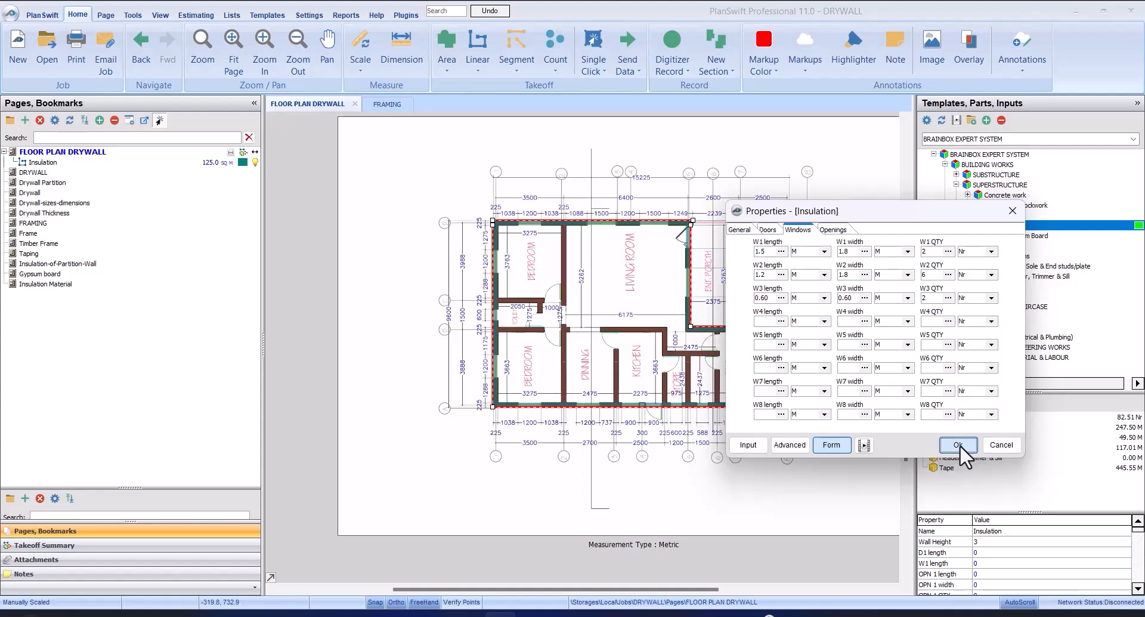
pyautogui.click(958, 445)
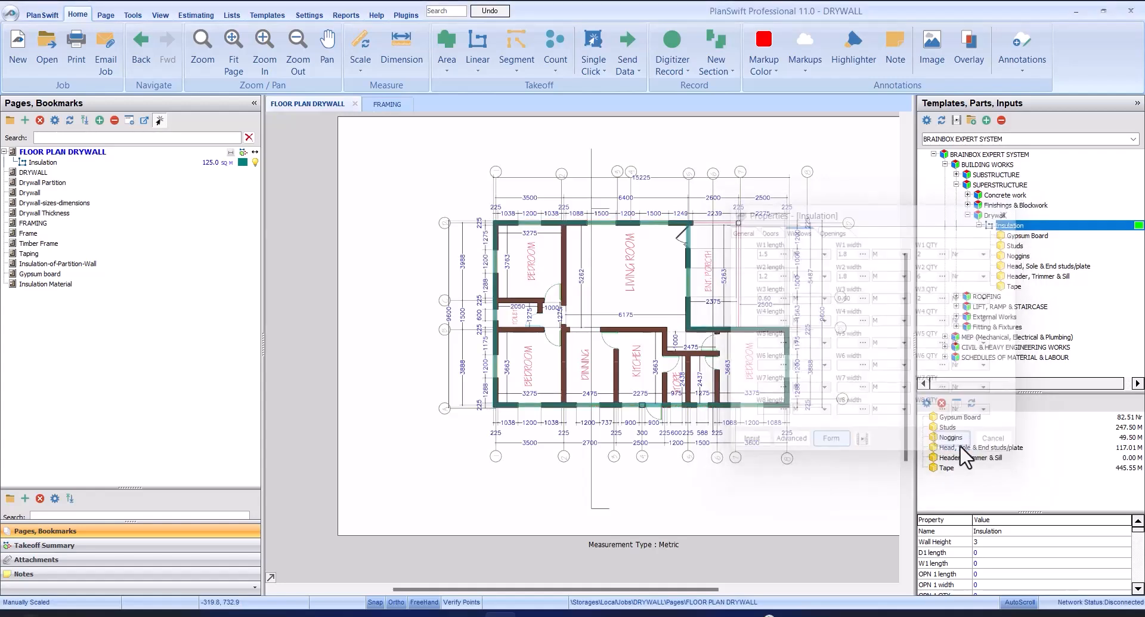
# Step: Switch to the takeoff summary and set the quantity of the Insulation takeoff's window W1 to 3
pyautogui.click(113, 162)
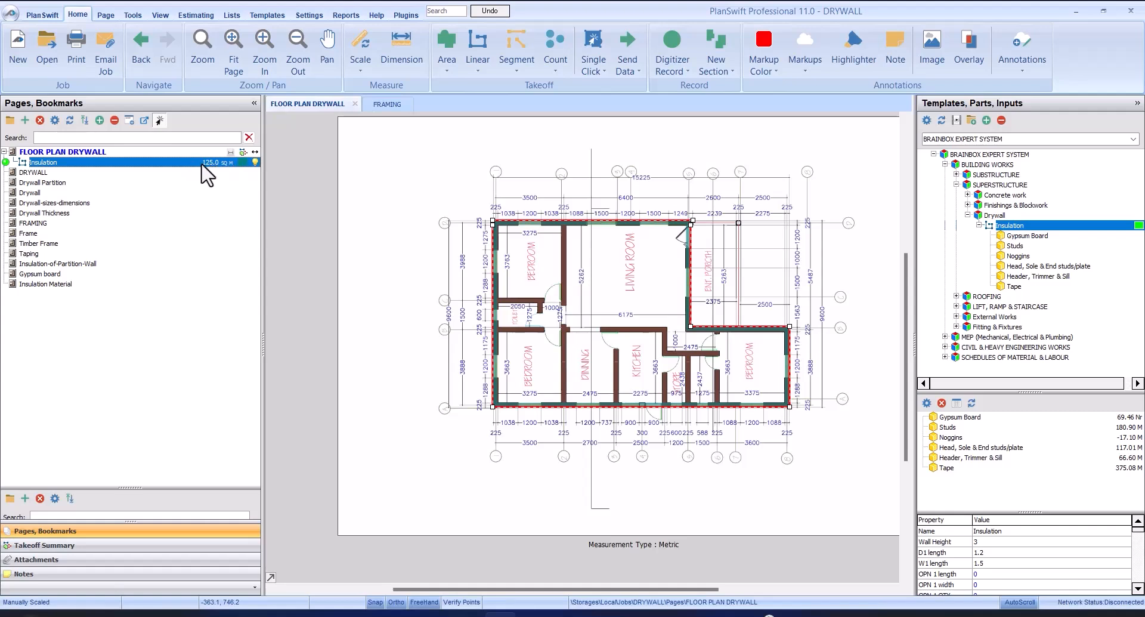
pyautogui.click(86, 547)
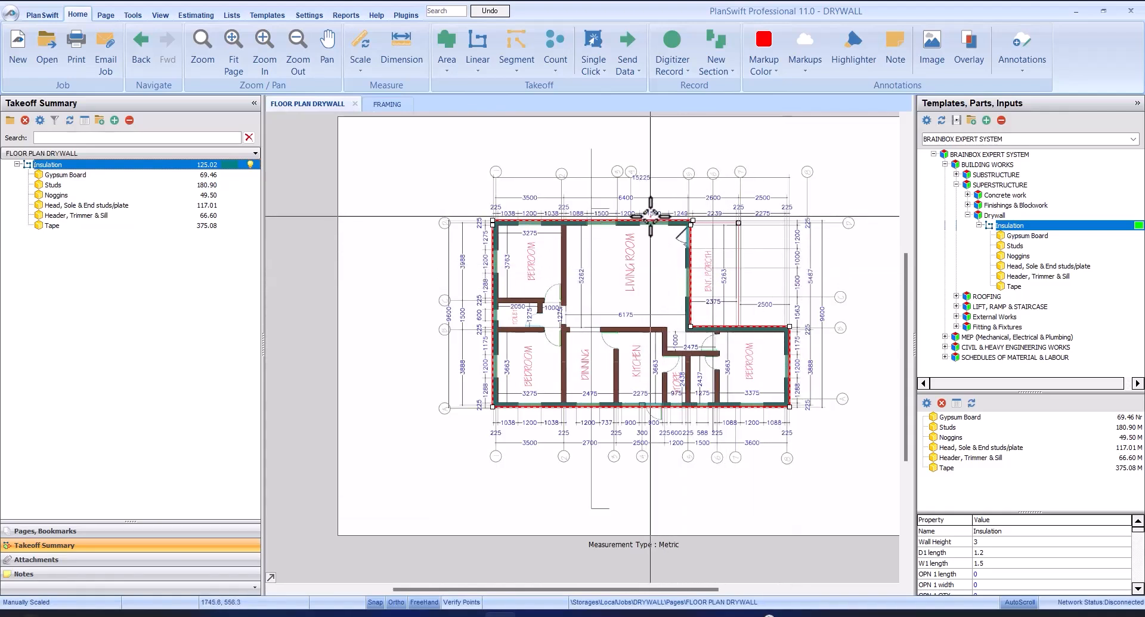
pyautogui.doubleClick(74, 166)
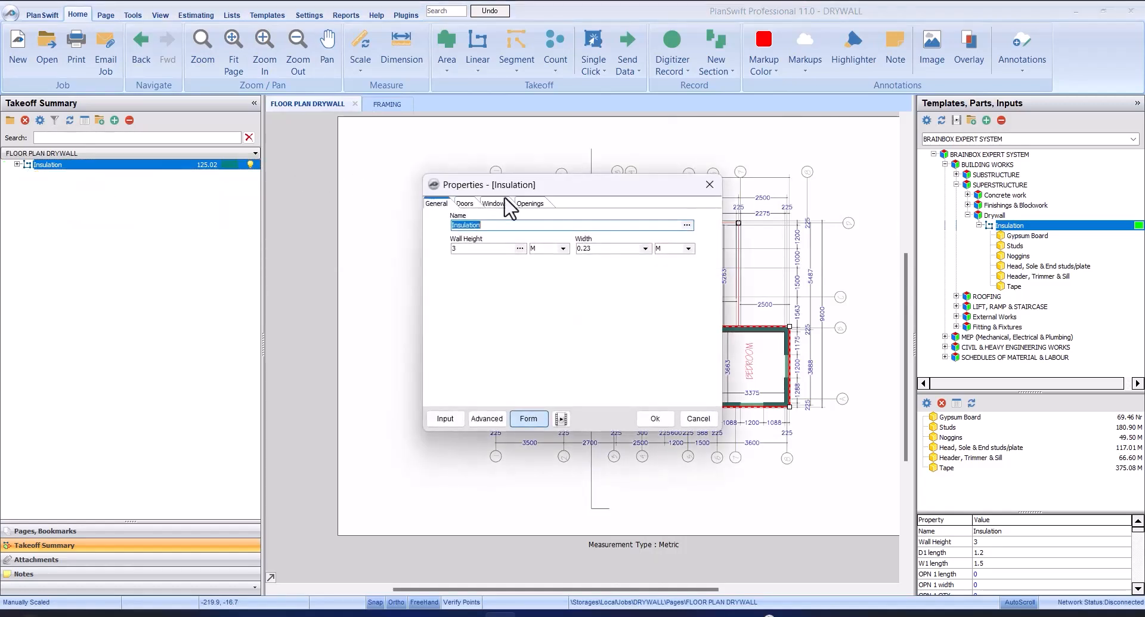
pyautogui.click(496, 204)
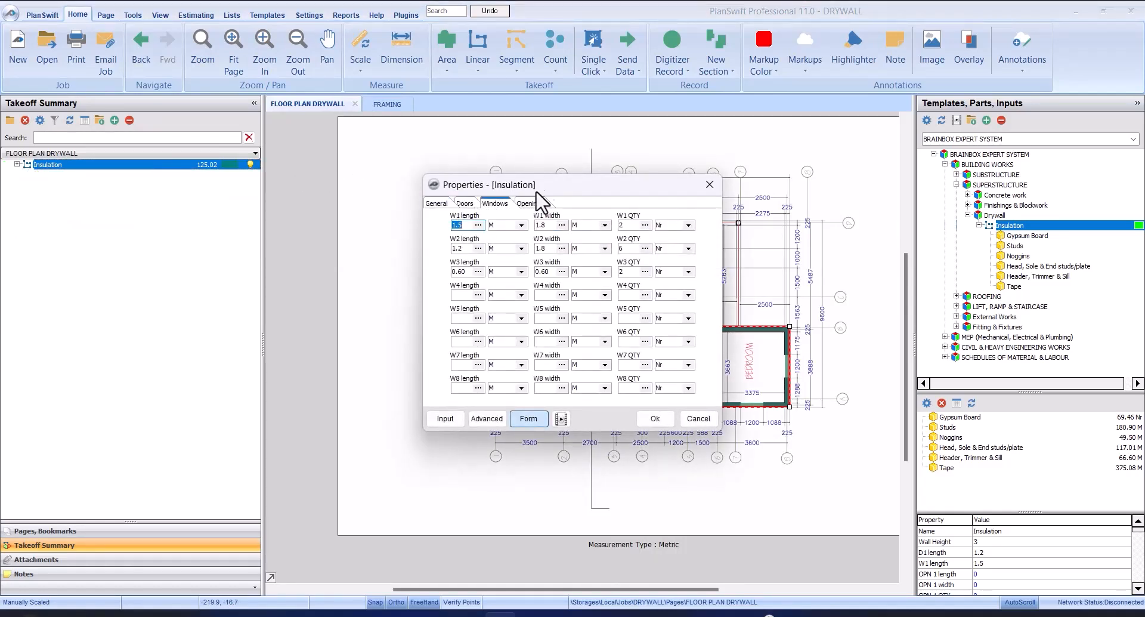
pyautogui.moveTo(547, 191); pyautogui.dragTo(563, 201)
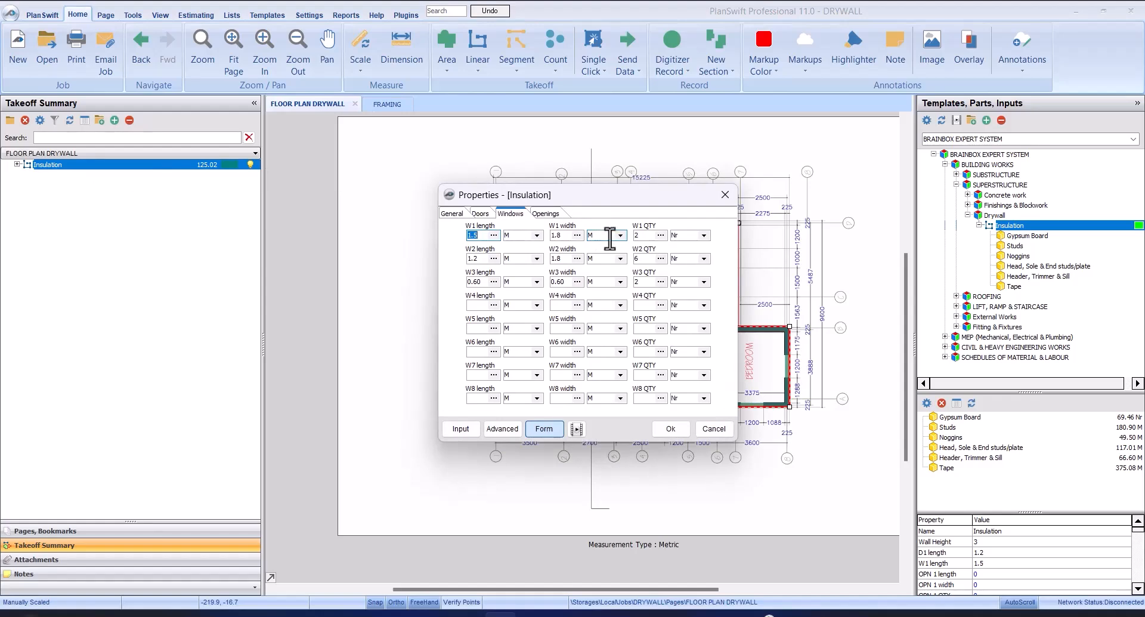
pyautogui.doubleClick(641, 235)
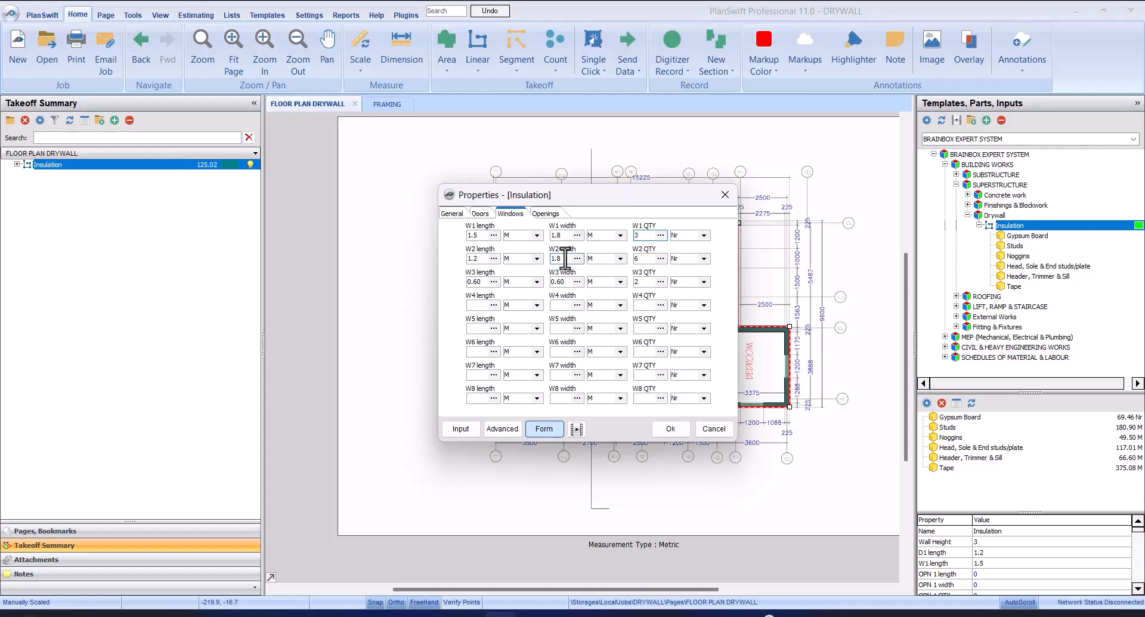
pyautogui.click(672, 428)
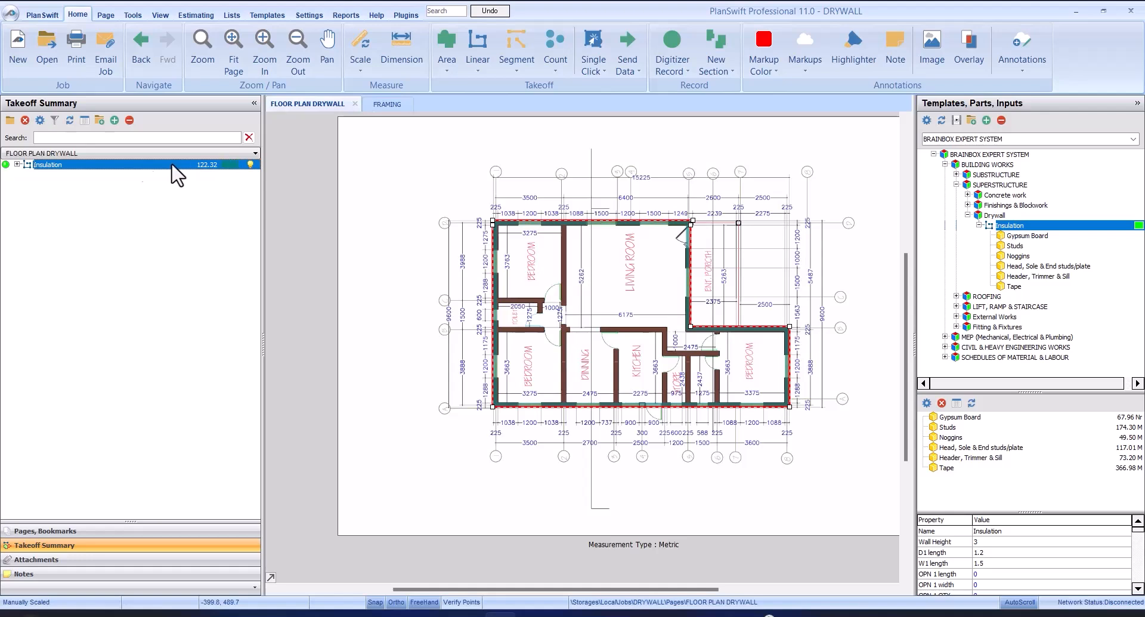
# Step: Examine the quantities of the Insulation takeoff's parts, from gypsum board and studs to header, trimmer and sill, and tape
pyautogui.click(17, 164)
pyautogui.click(153, 175)
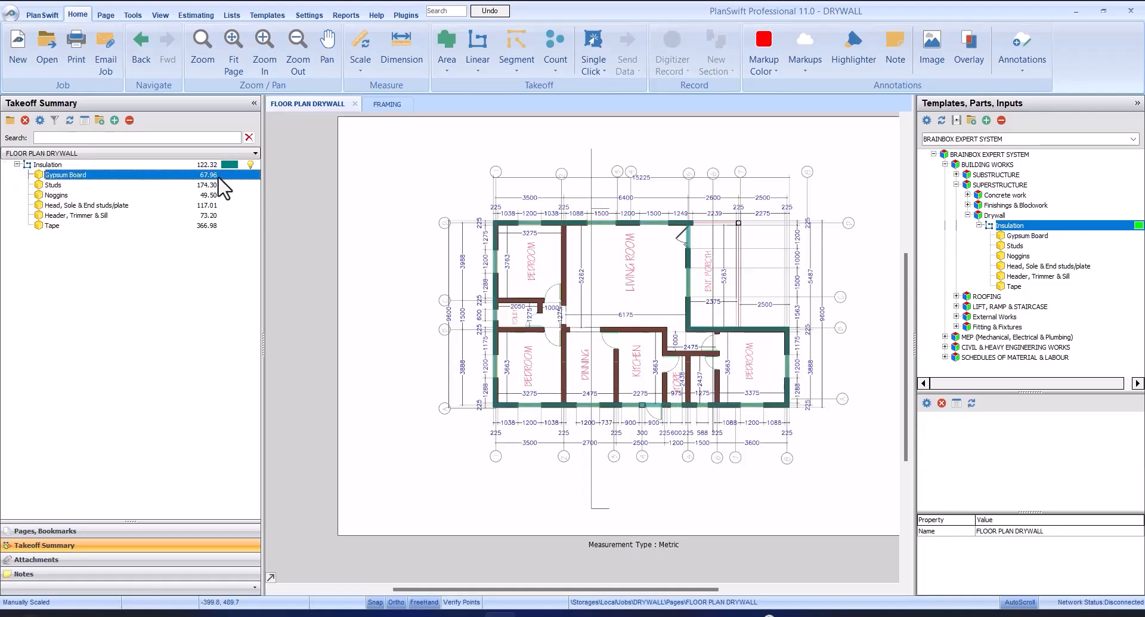
pyautogui.click(133, 187)
pyautogui.click(178, 207)
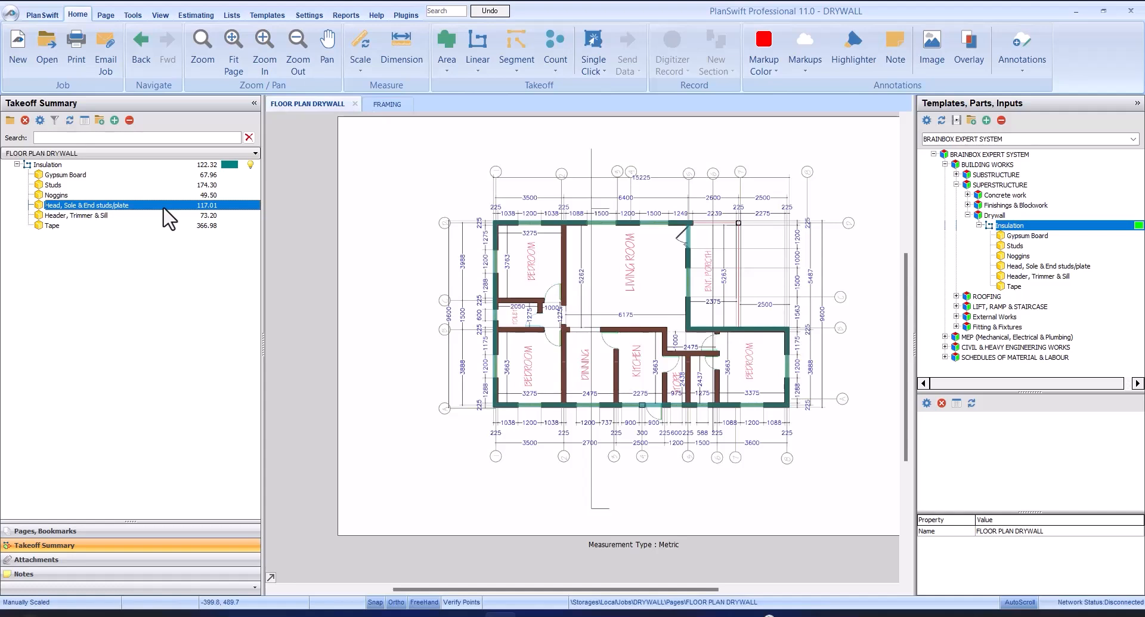
pyautogui.click(173, 216)
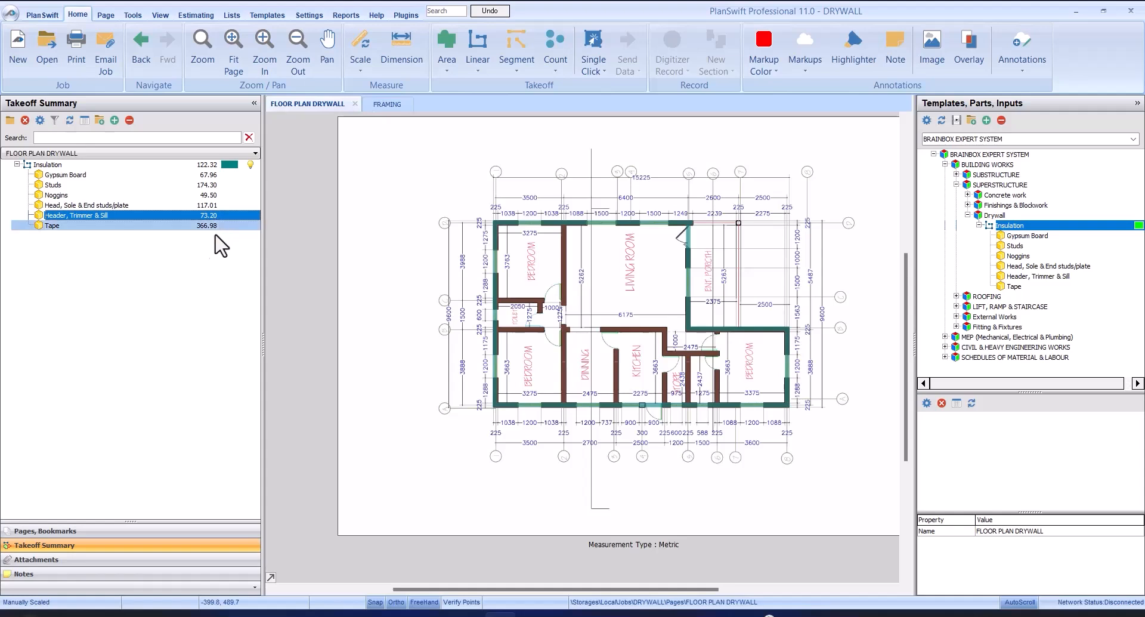
pyautogui.click(151, 228)
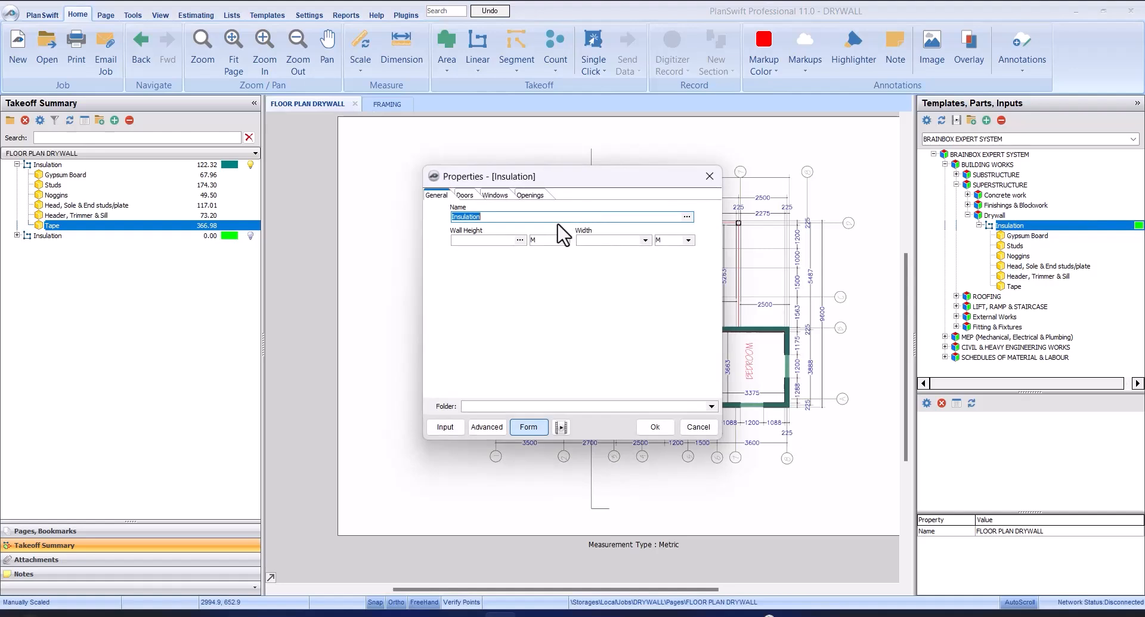
# Step: Create a second Insulation takeoff named Insulation (Internal walls) with wall height 3 m and width 0.23 m
pyautogui.click(554, 218)
pyautogui.click(478, 241)
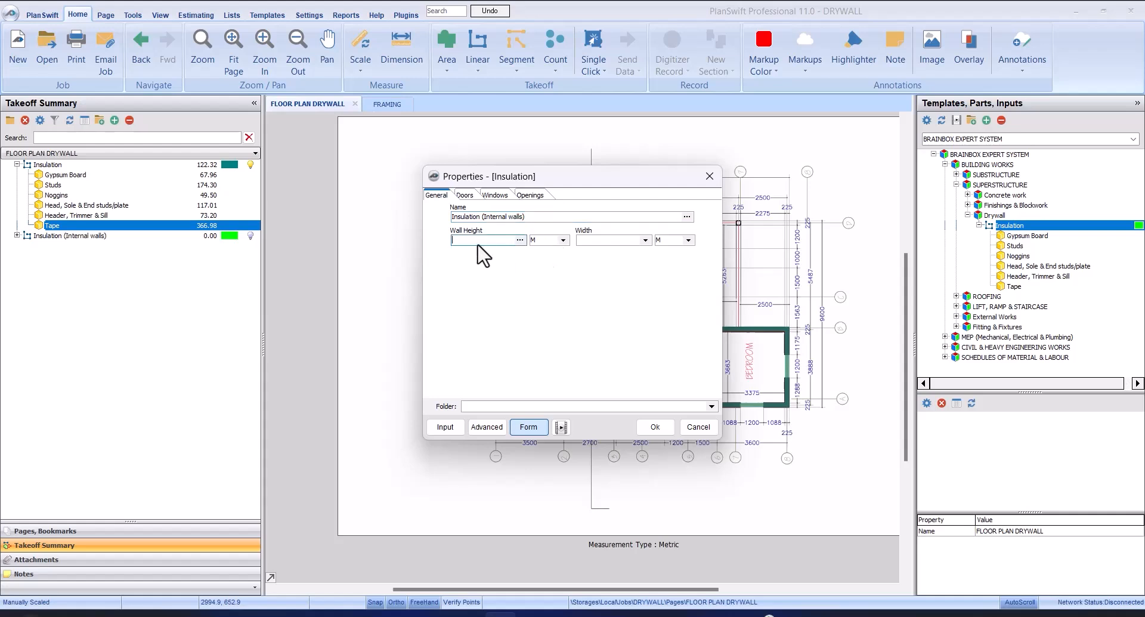
pyautogui.click(644, 239)
pyautogui.click(642, 258)
pyautogui.click(645, 240)
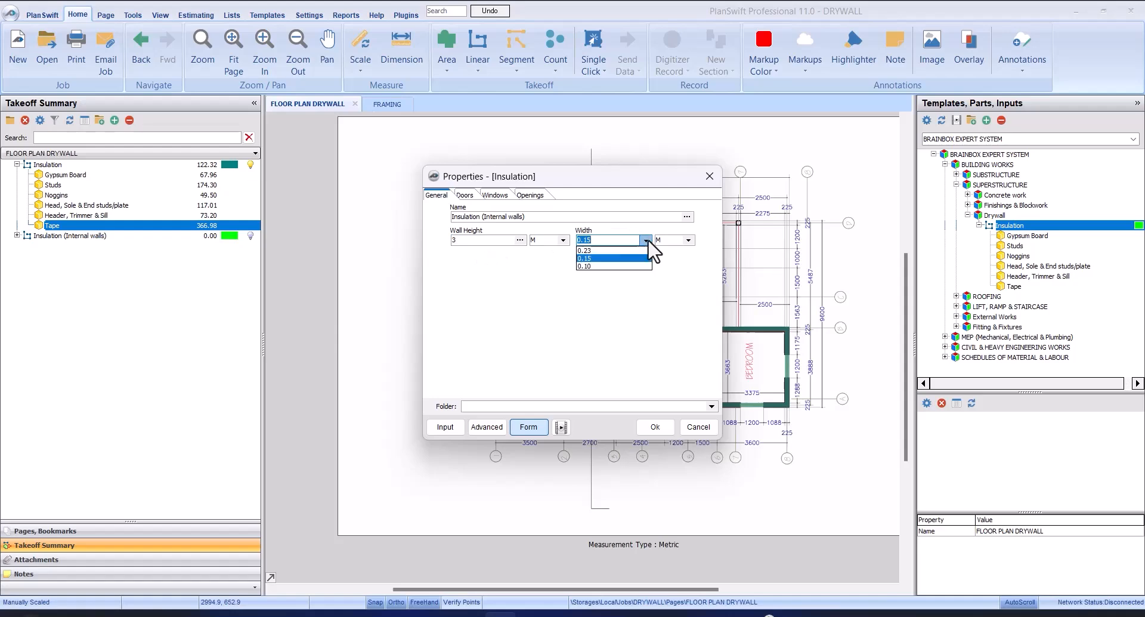
pyautogui.click(644, 250)
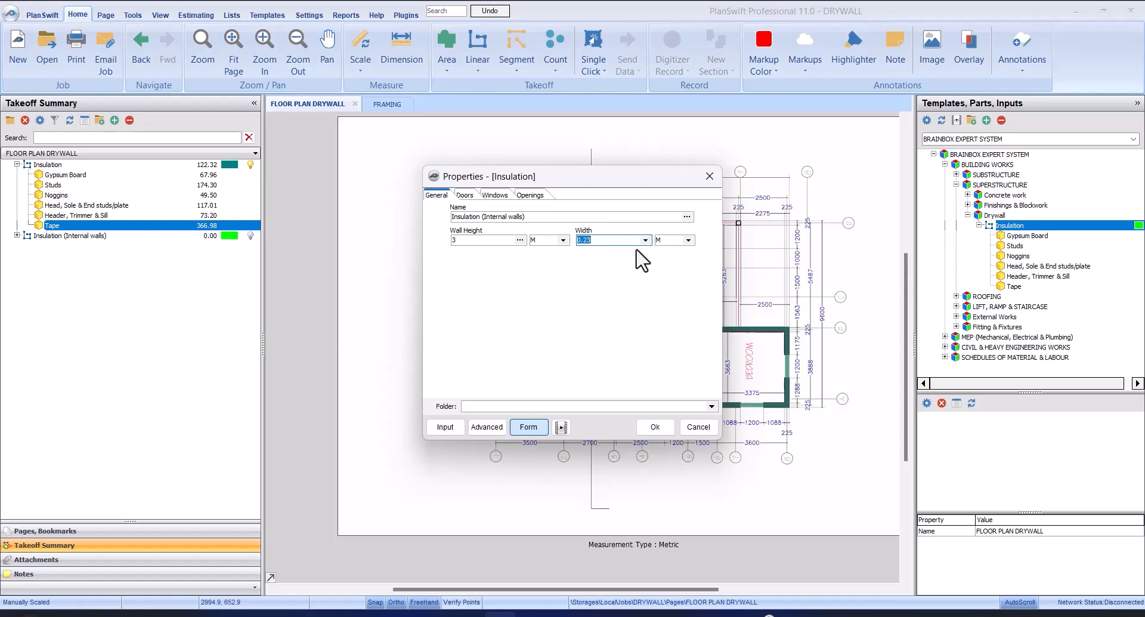
pyautogui.click(653, 427)
# Step: Trace the long internal wall, about 9.15 m, separating the two bedrooms from the living and dining rooms, between the external walls
pyautogui.scroll(5, 652, 225)
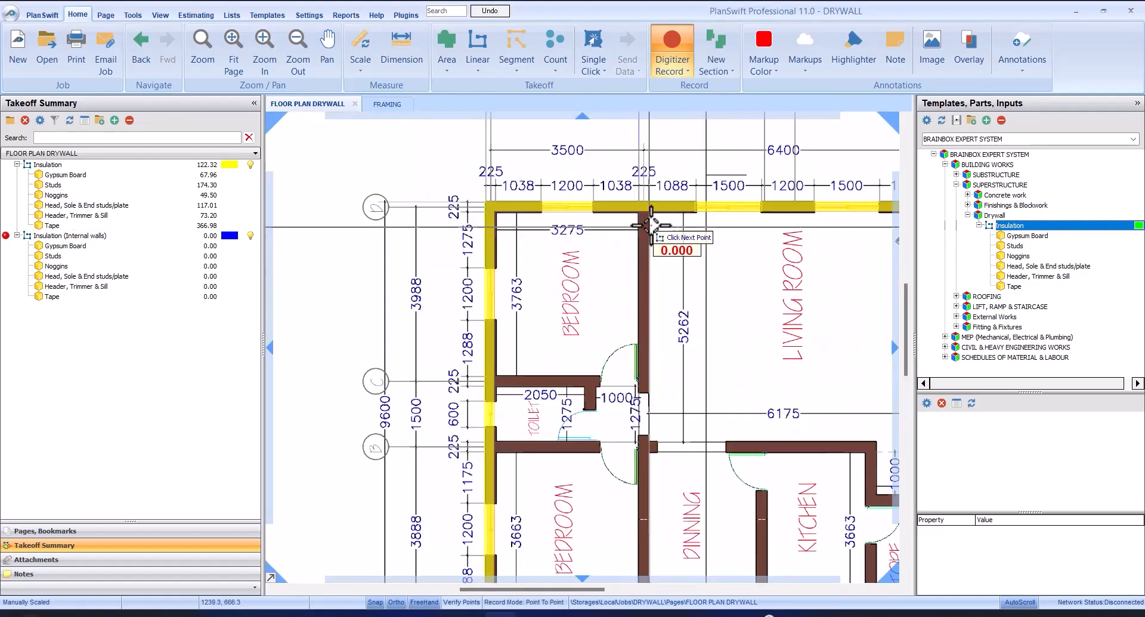
pyautogui.click(649, 210)
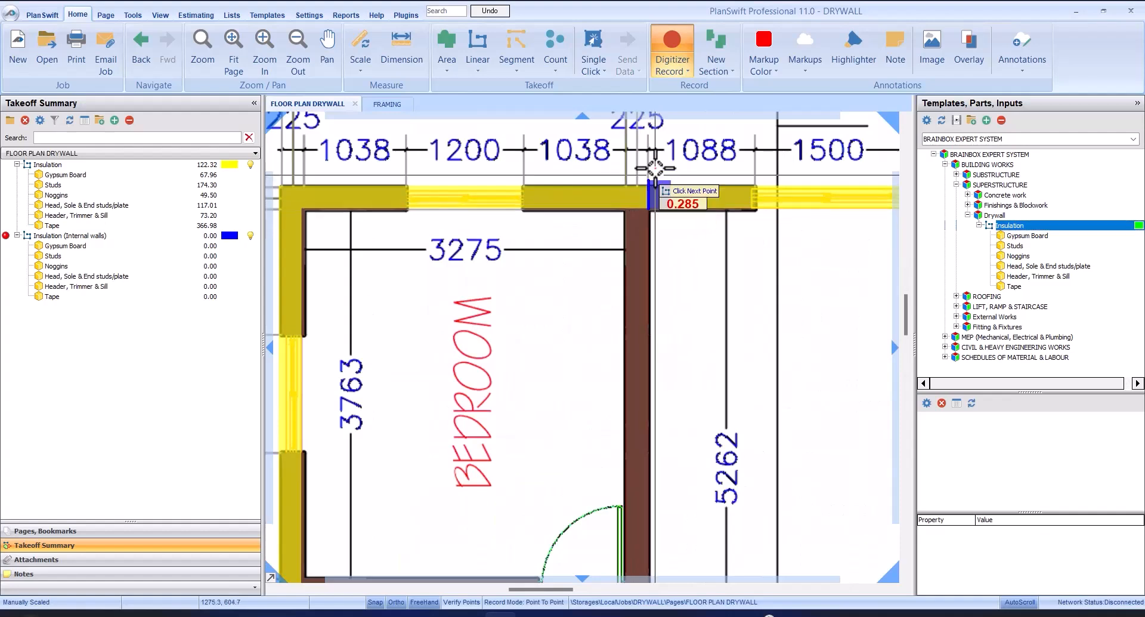
pyautogui.scroll(-4, 653, 167)
pyautogui.scroll(1, 653, 351)
pyautogui.scroll(3, 653, 343)
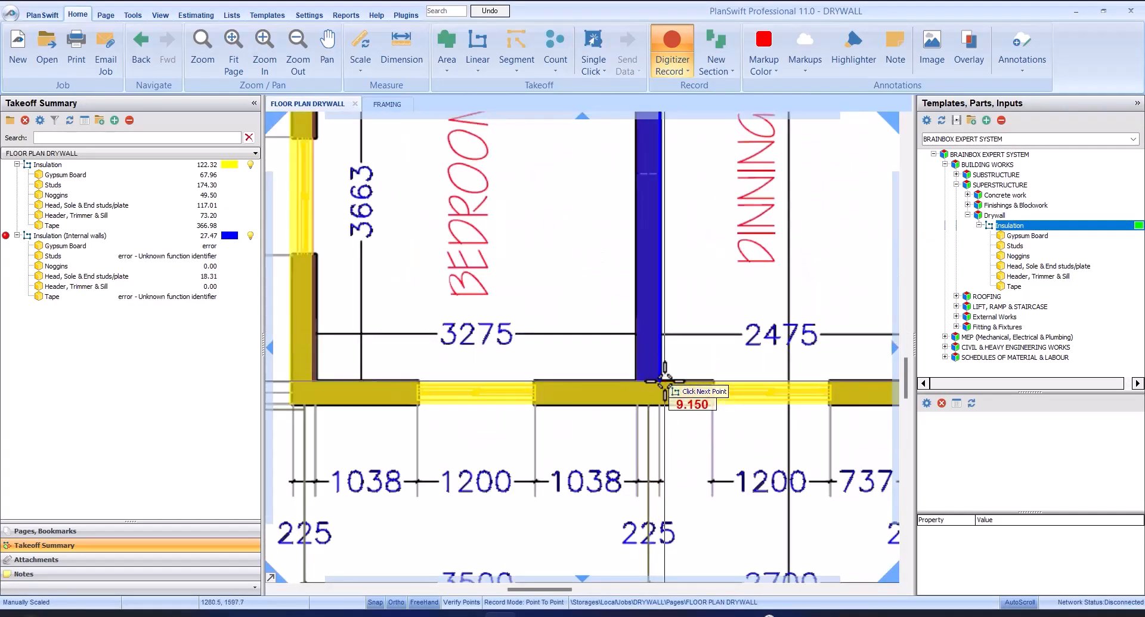
pyautogui.click(662, 379)
# Step: Trace the internal wall between the upper bedroom and the toilet as a new section, from the external wall to the long wall
pyautogui.scroll(-3, 663, 366)
pyautogui.scroll(2, 591, 221)
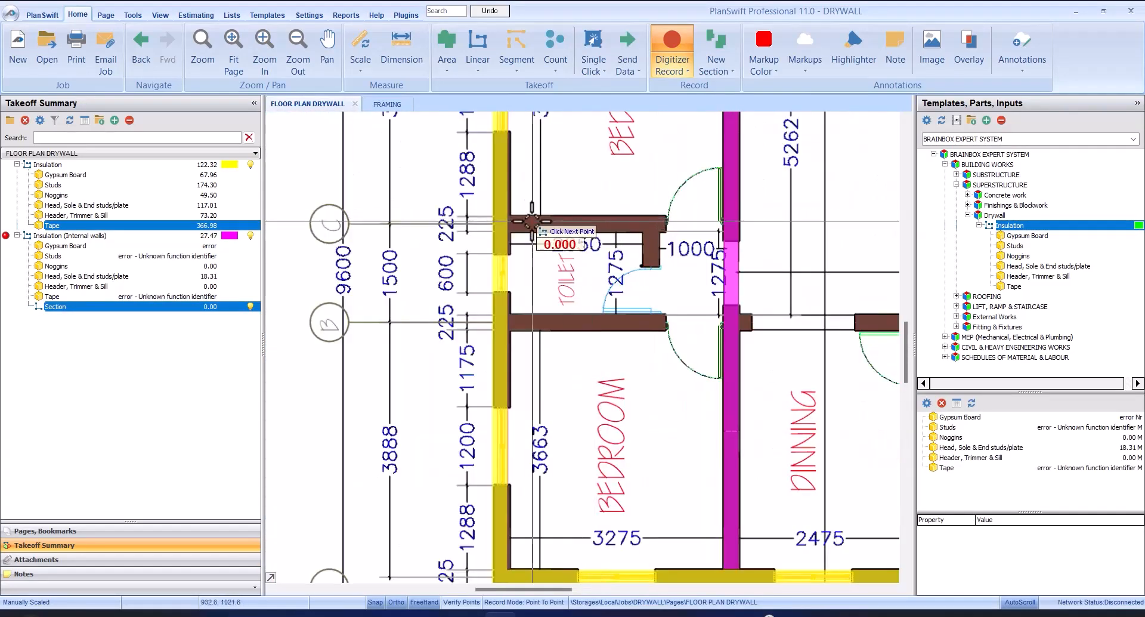
pyautogui.click(509, 215)
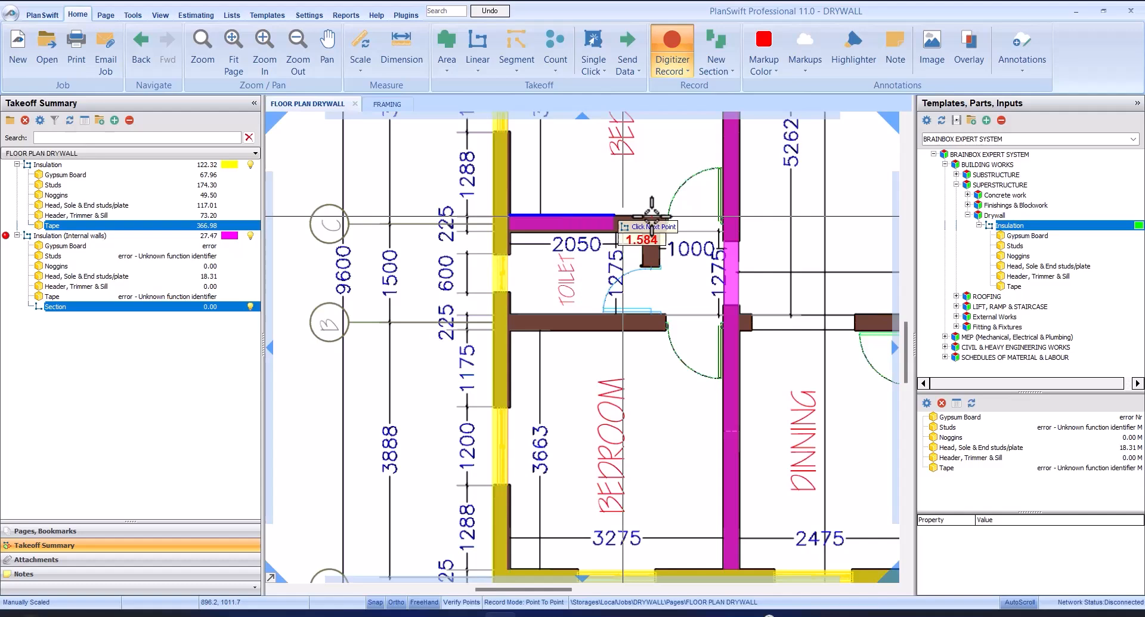
pyautogui.click(723, 213)
pyautogui.press('Return')
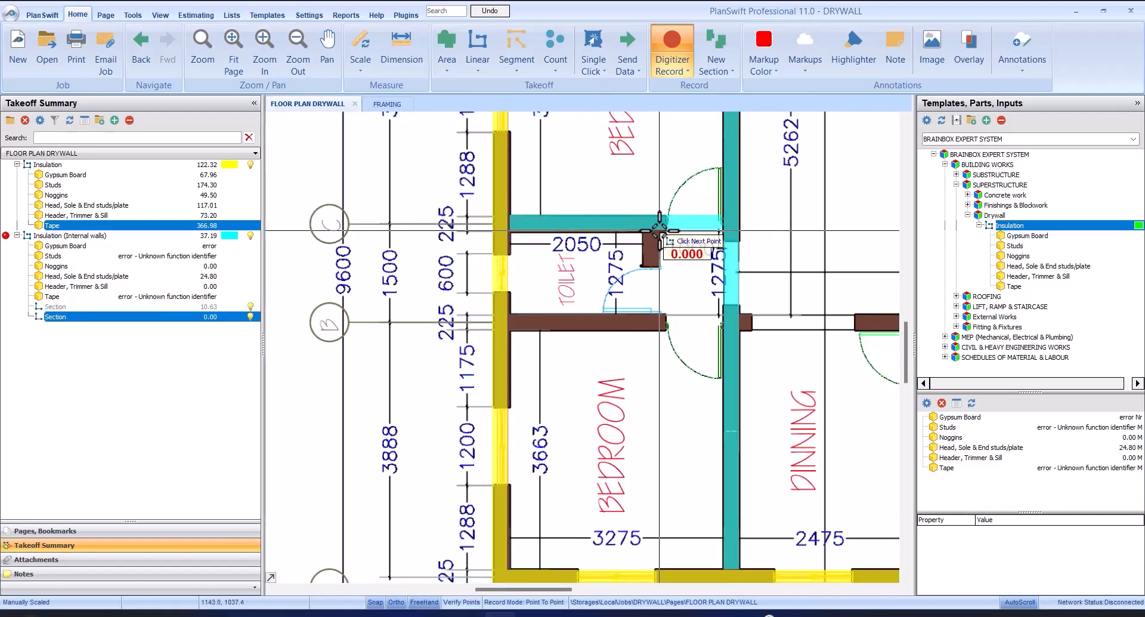
# Step: Trace the toilet's short side wall and the wall between the toilet and the lower bedroom as separate sections
pyautogui.click(659, 231)
pyautogui.click(658, 312)
pyautogui.press('Return')
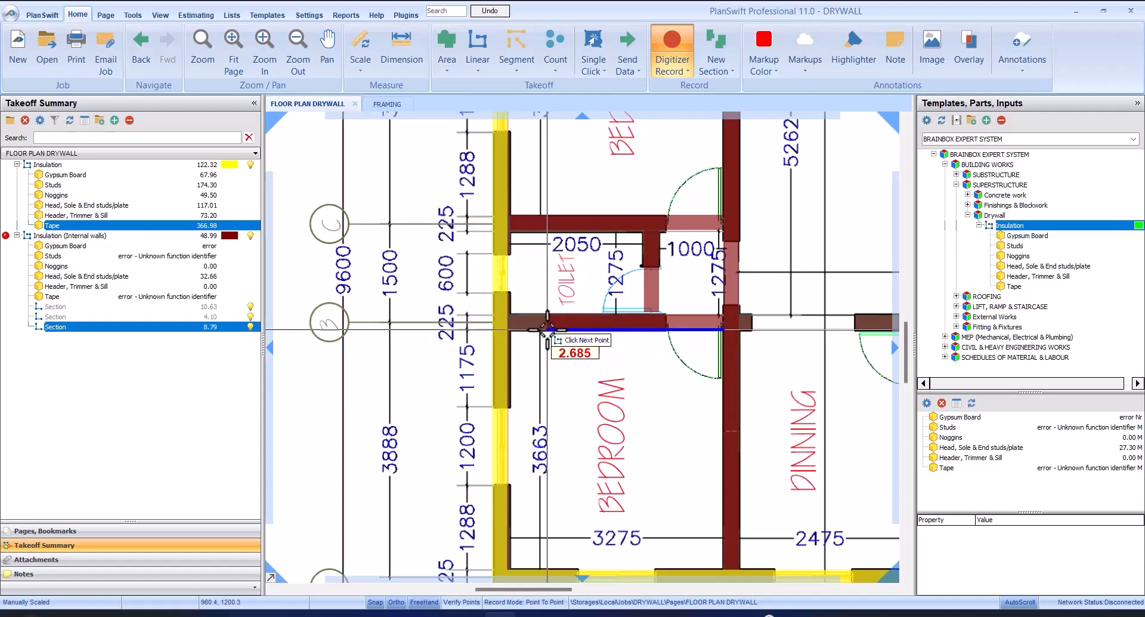
pyautogui.click(508, 331)
pyautogui.press('Return')
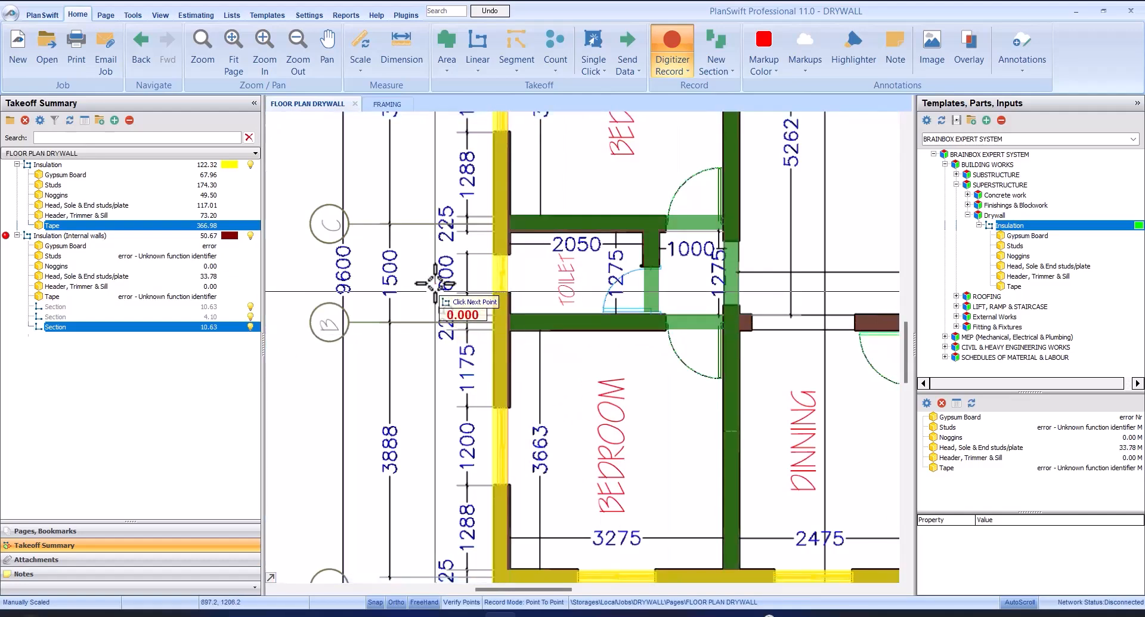
# Step: Trace the internal wall beside the 3375-wide bedroom as a section, from its upper wall to the lower external wall
pyautogui.scroll(-3, 508, 332)
pyautogui.scroll(2, 676, 316)
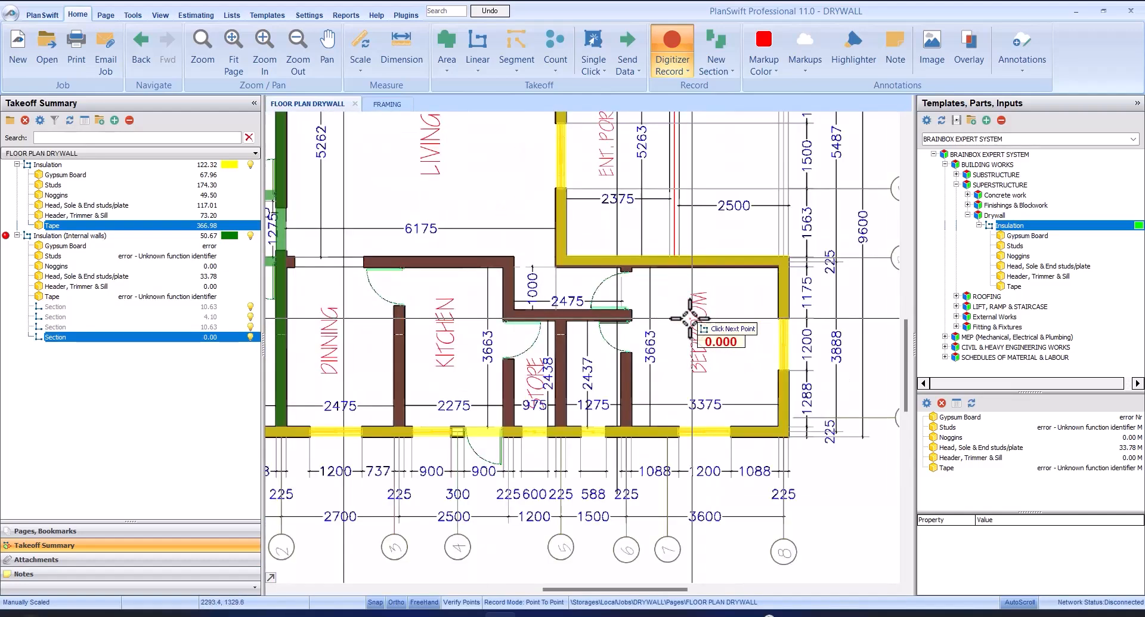
pyautogui.scroll(2, 632, 265)
pyautogui.click(633, 265)
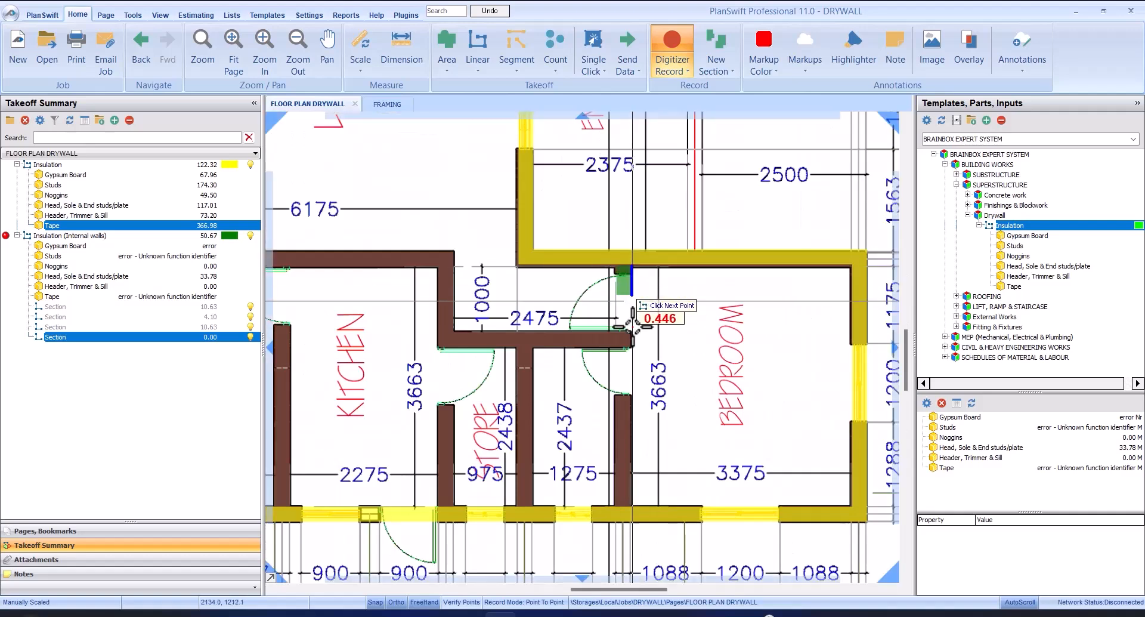
pyautogui.click(629, 506)
pyautogui.press('Return')
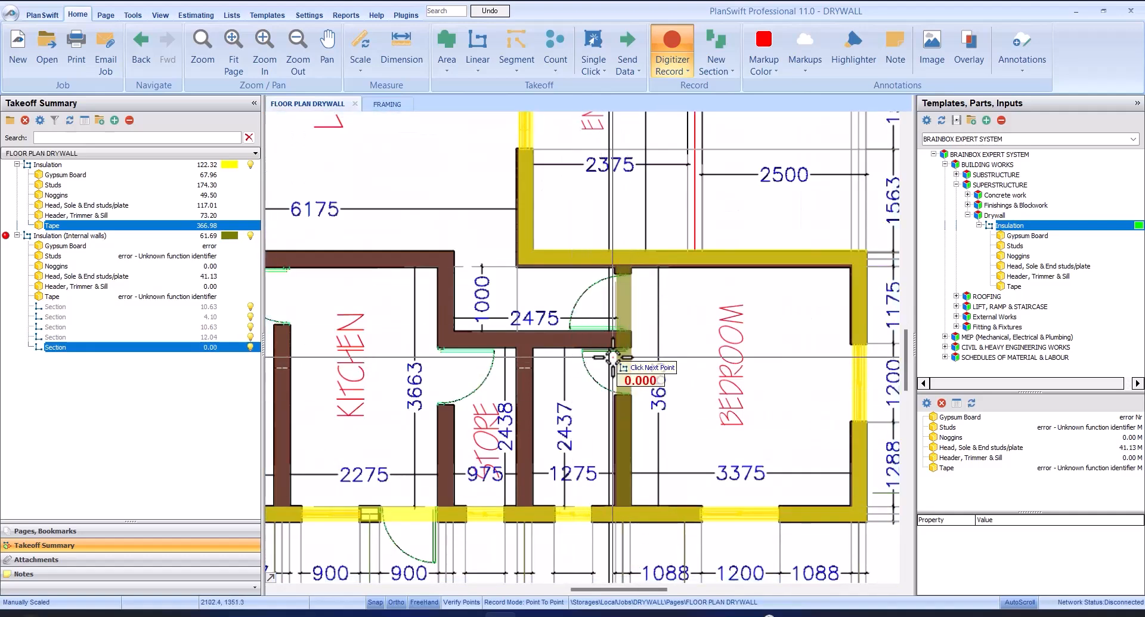
# Step: Trace the stepped internal wall as a section from the 3375-wide bedroom along the store and kitchen to the long bedroom wall
pyautogui.click(614, 349)
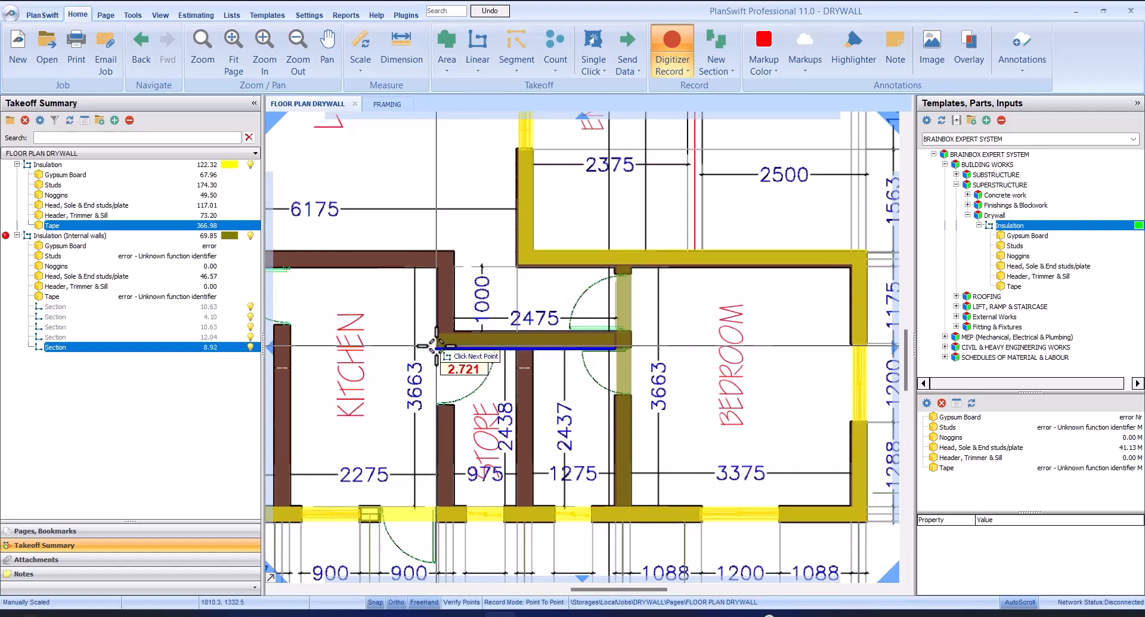
pyautogui.click(437, 346)
pyautogui.click(437, 267)
pyautogui.scroll(-4, 546, 268)
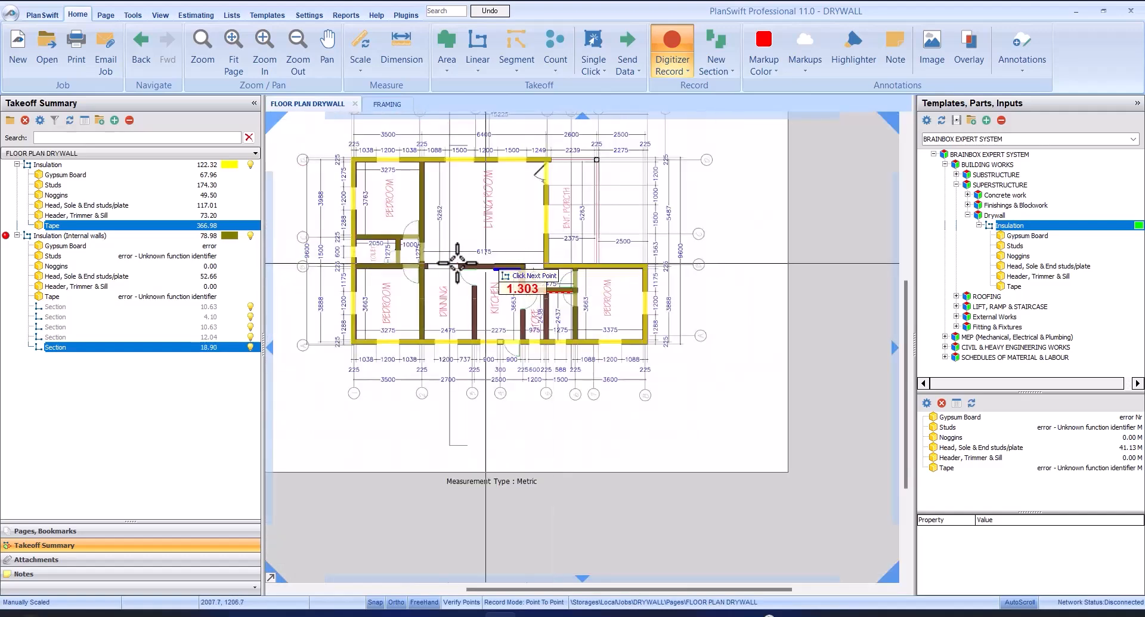
pyautogui.scroll(4, 454, 263)
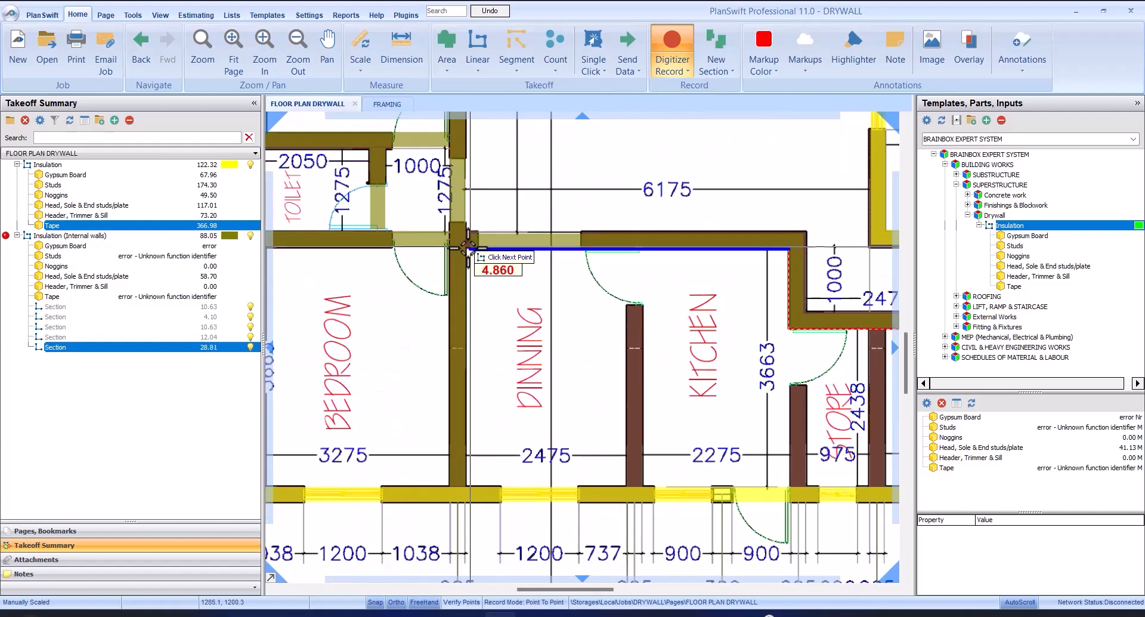
pyautogui.doubleClick(468, 246)
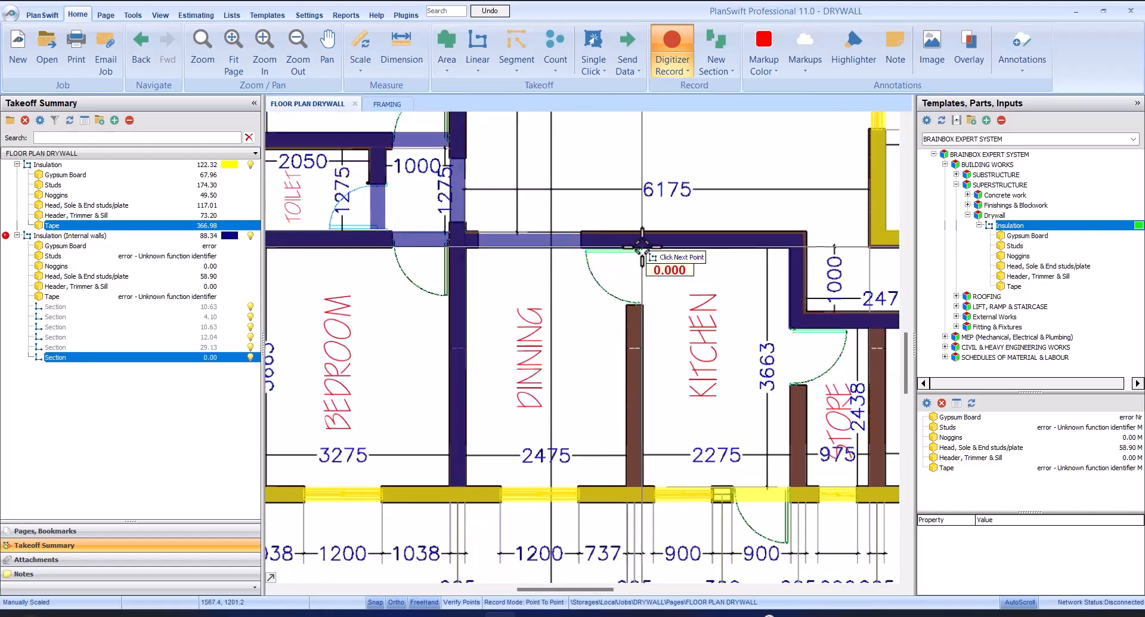
# Step: Trace the wall between the dining room and kitchen down to the external wall as a section, and stop recording the internal walls
pyautogui.doubleClick(644, 485)
pyautogui.scroll(-5, 660, 251)
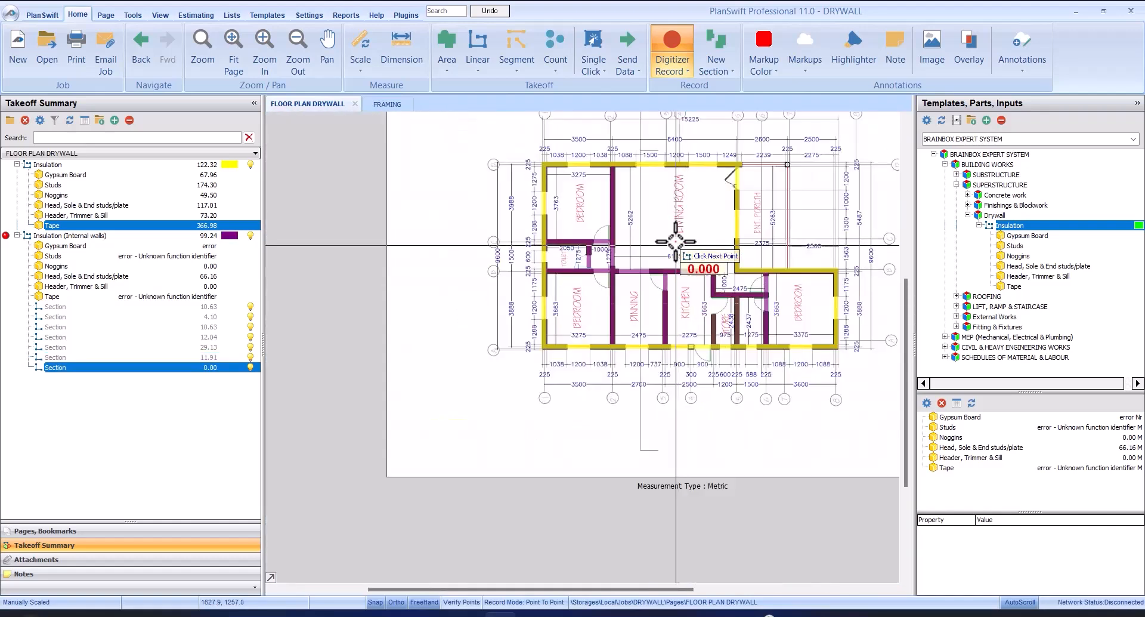
pyautogui.scroll(2, 673, 225)
pyautogui.scroll(-1, 665, 228)
pyautogui.scroll(2, 710, 246)
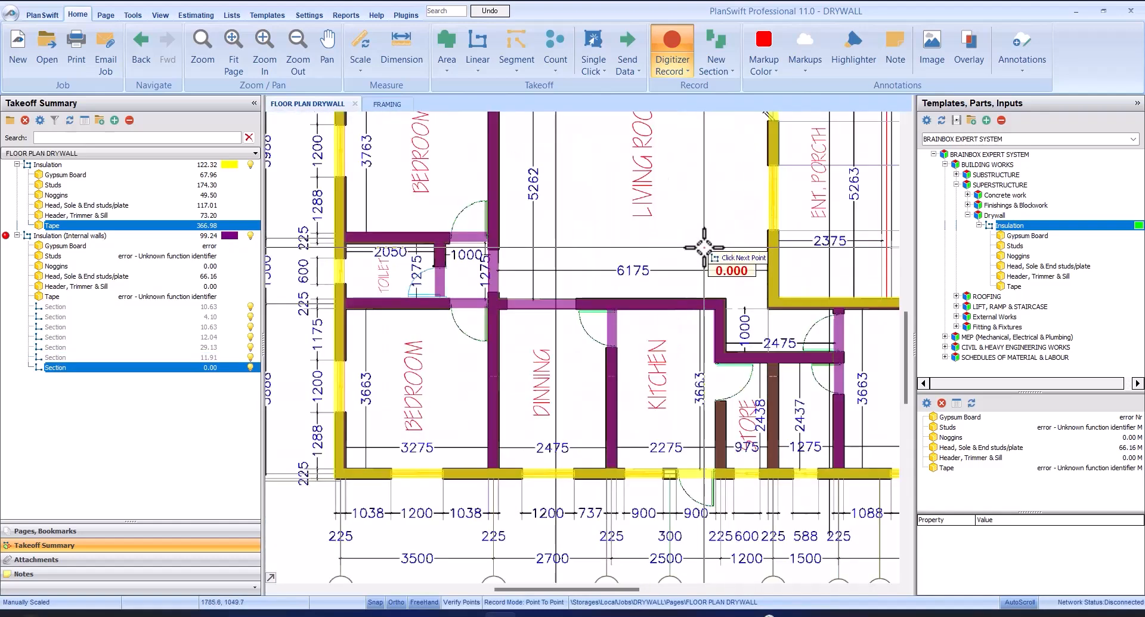
pyautogui.scroll(-2, 700, 237)
pyautogui.rightClick(660, 210)
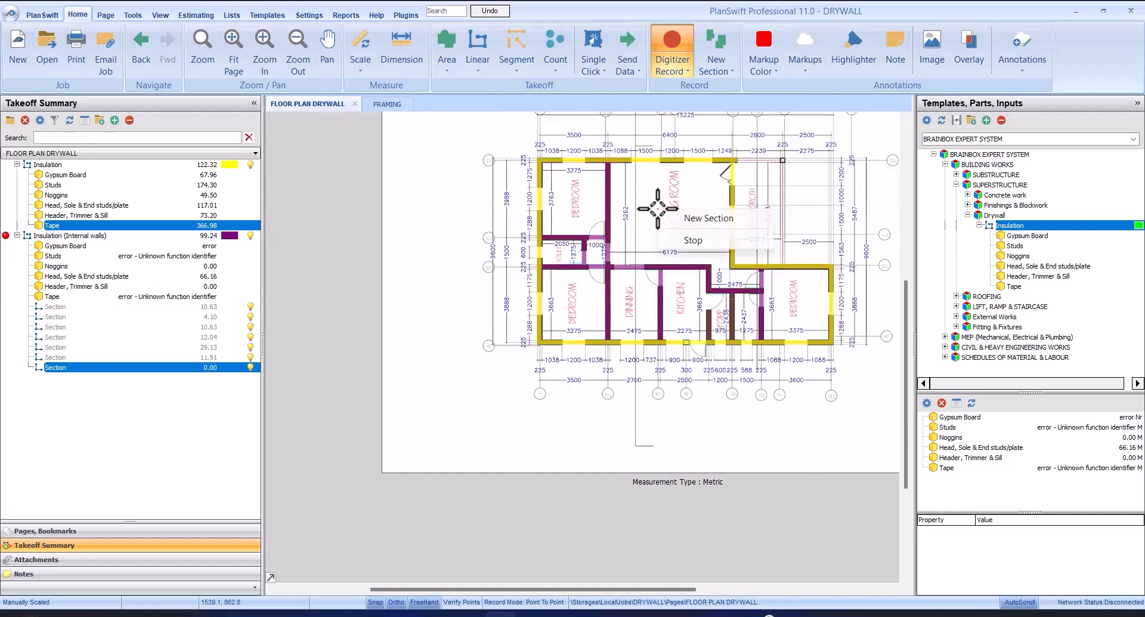
pyautogui.click(691, 248)
# Step: Rename the original Insulation takeoff as "Insulation (External walls)"
pyautogui.click(111, 237)
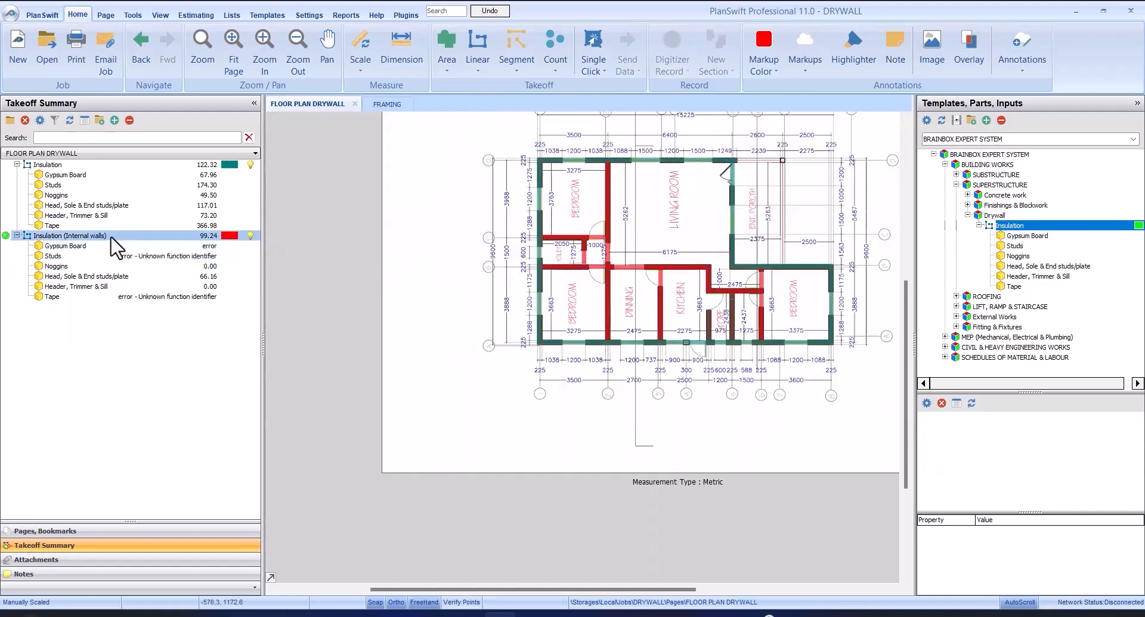
pyautogui.click(98, 166)
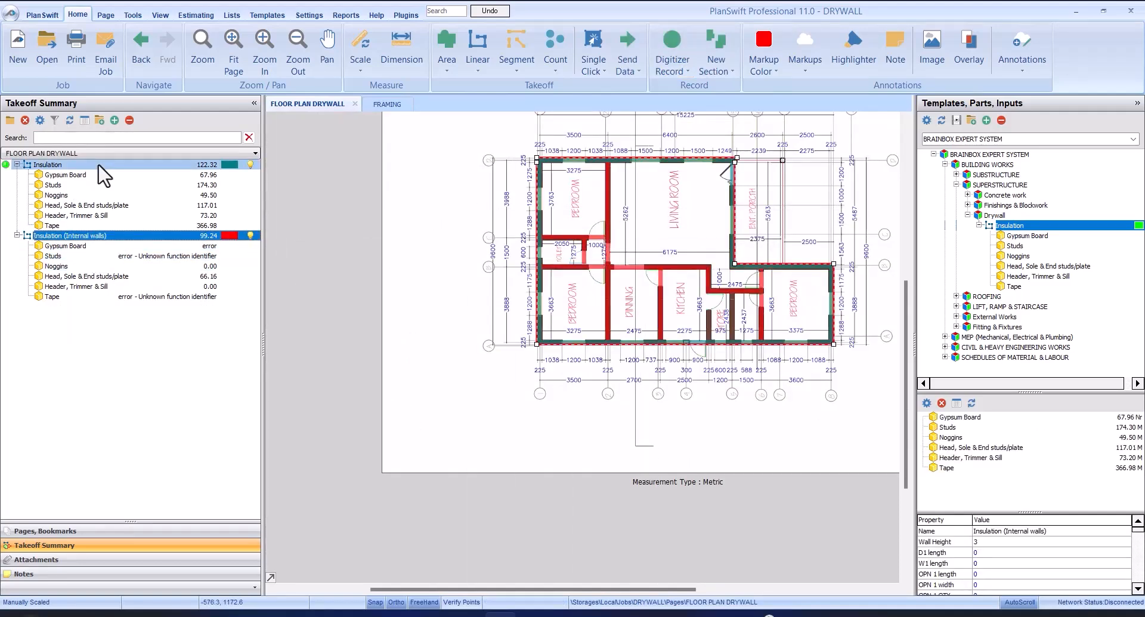
pyautogui.doubleClick(99, 166)
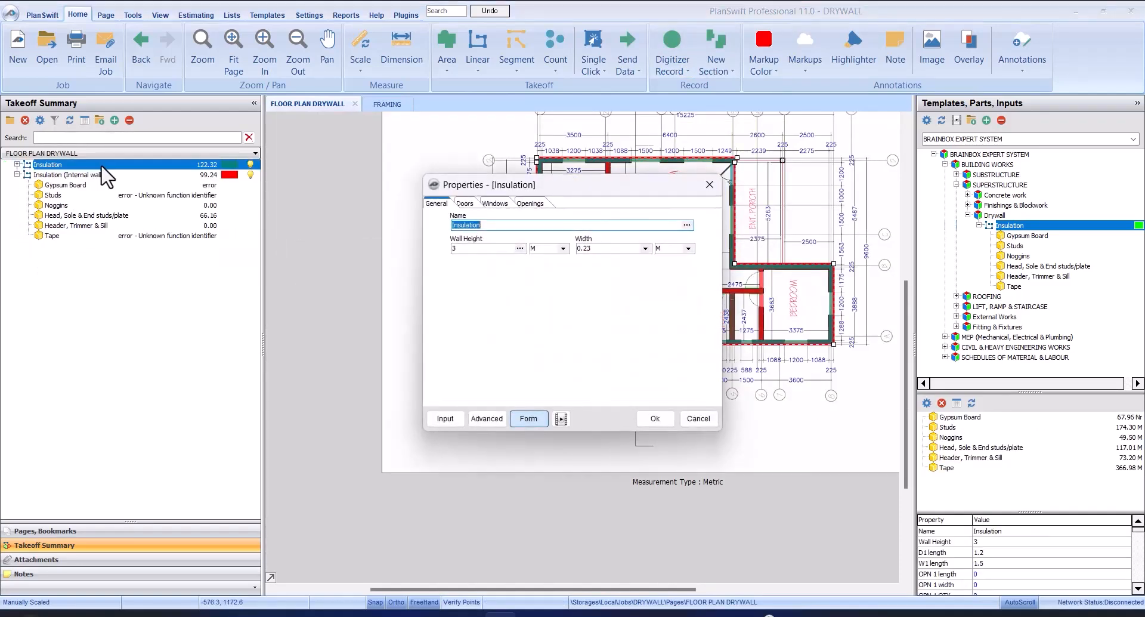
pyautogui.click(528, 225)
pyautogui.click(655, 418)
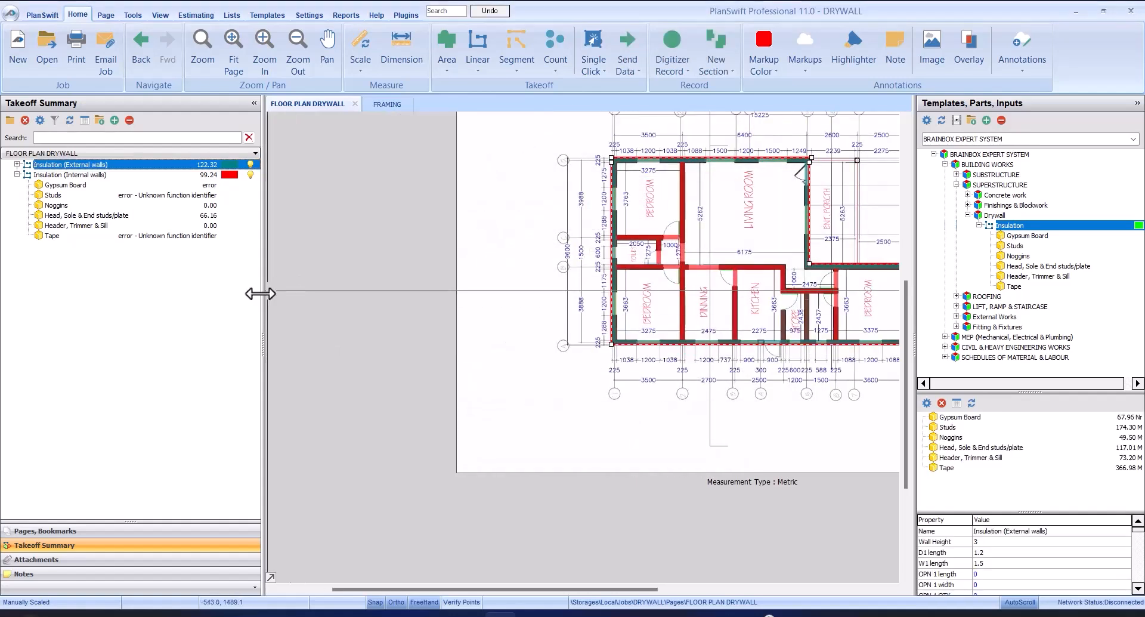
# Step: Set the internal walls' Gypsum Board to a width of 1.2 m and a length of 3.00 m
pyautogui.click(143, 175)
pyautogui.click(151, 185)
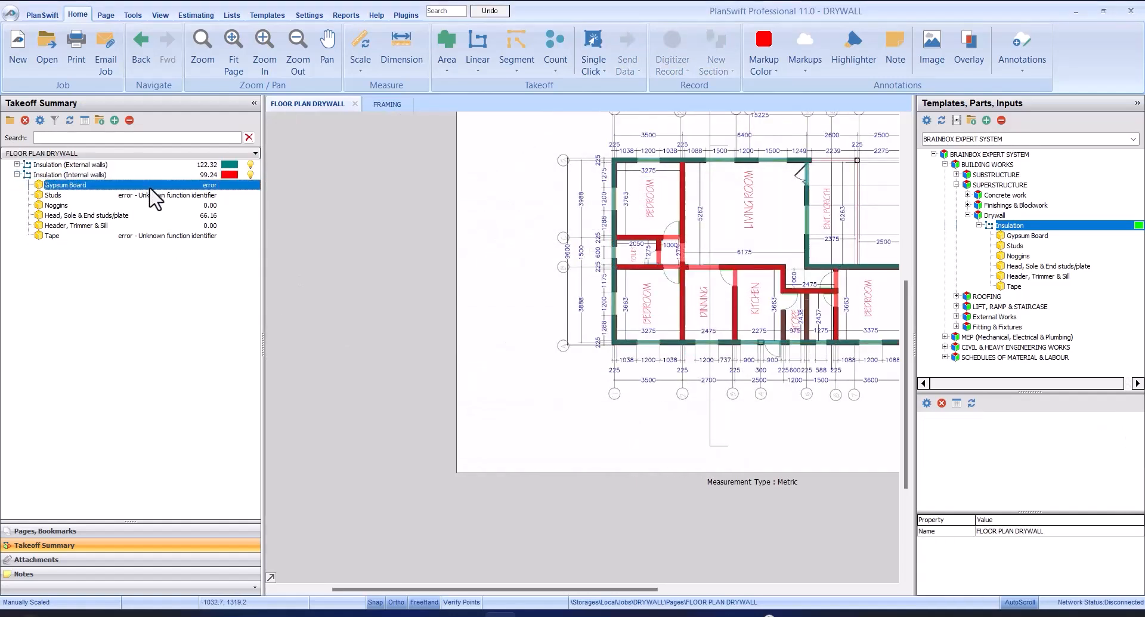
pyautogui.doubleClick(83, 186)
pyautogui.click(543, 336)
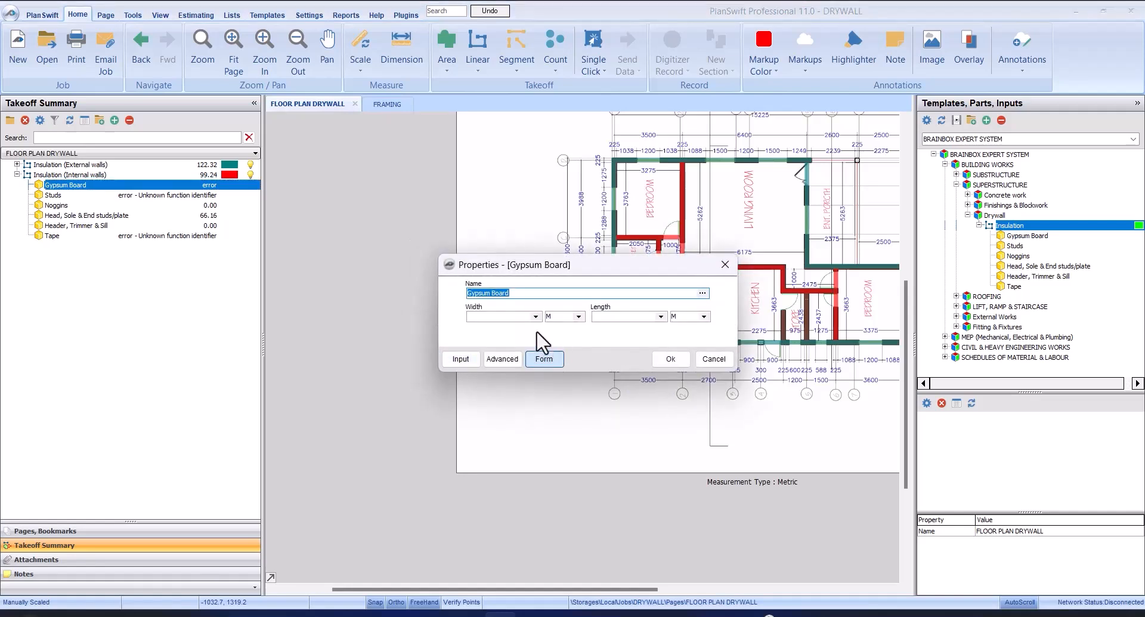
pyautogui.click(536, 318)
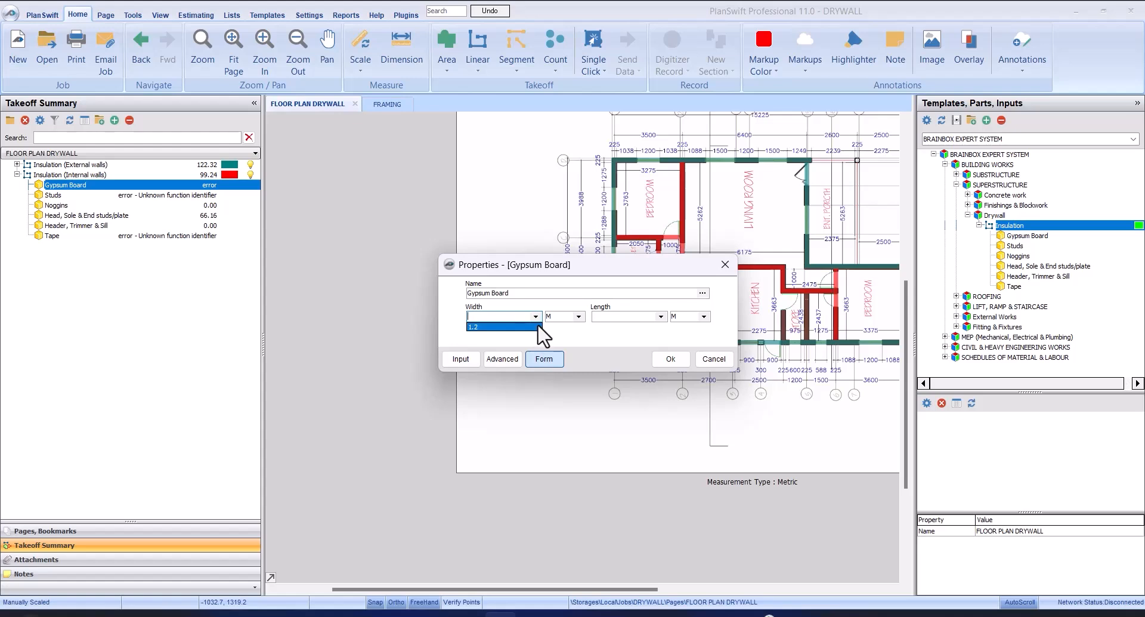
pyautogui.click(531, 327)
pyautogui.click(660, 317)
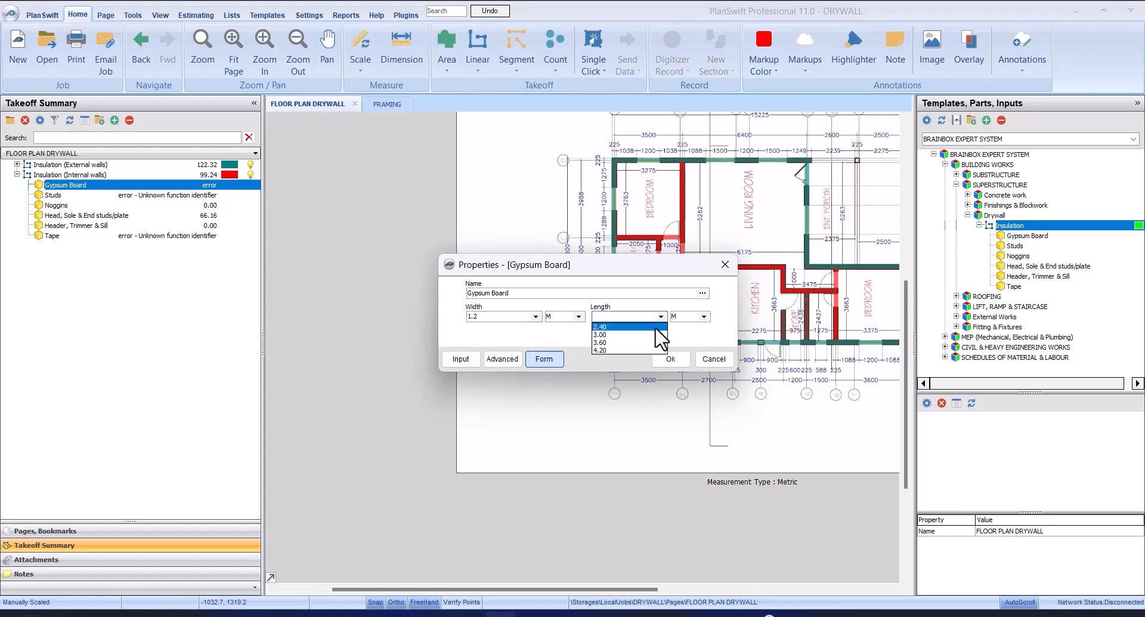
pyautogui.click(659, 334)
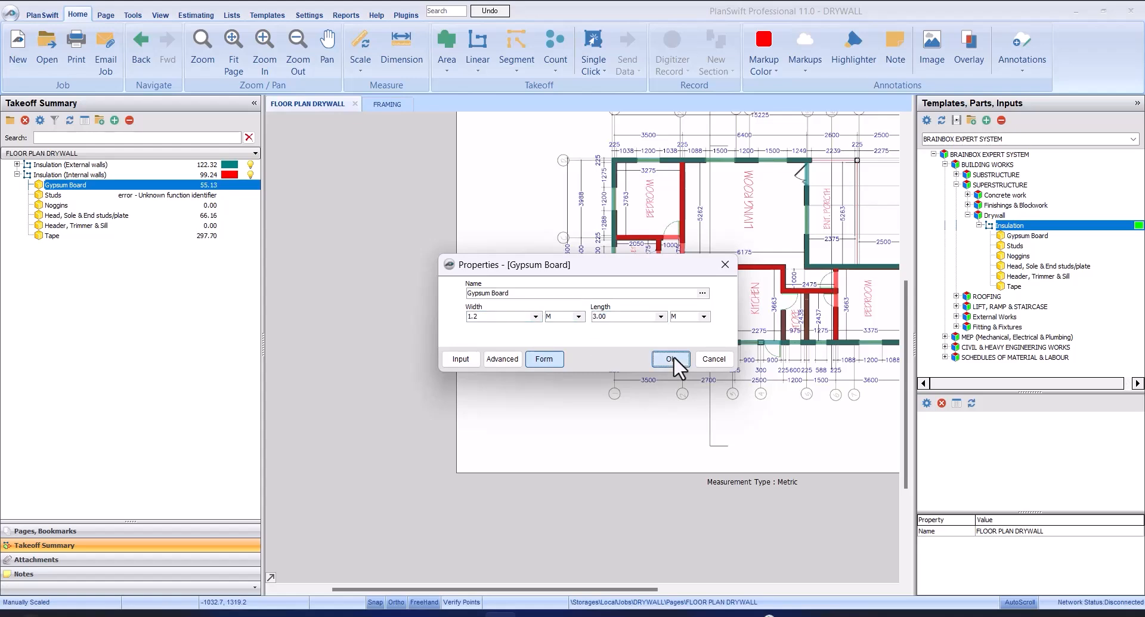
pyautogui.click(674, 356)
# Step: Set the stud spacing of the internal walls to 0.60 m
pyautogui.click(117, 196)
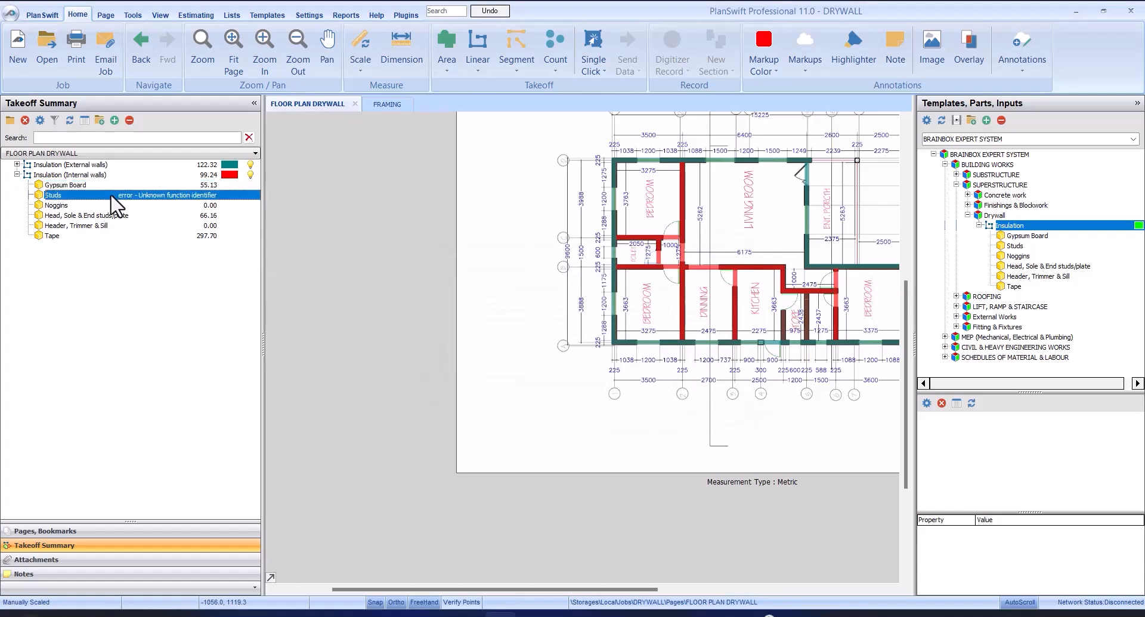
pyautogui.doubleClick(112, 197)
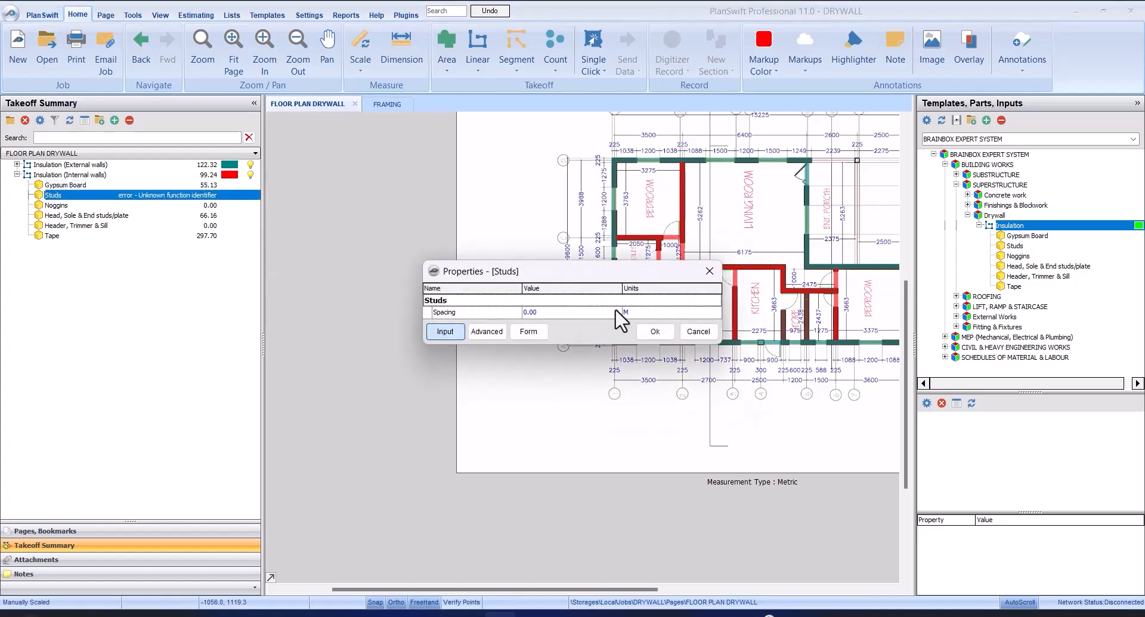
pyautogui.click(612, 310)
pyautogui.click(614, 310)
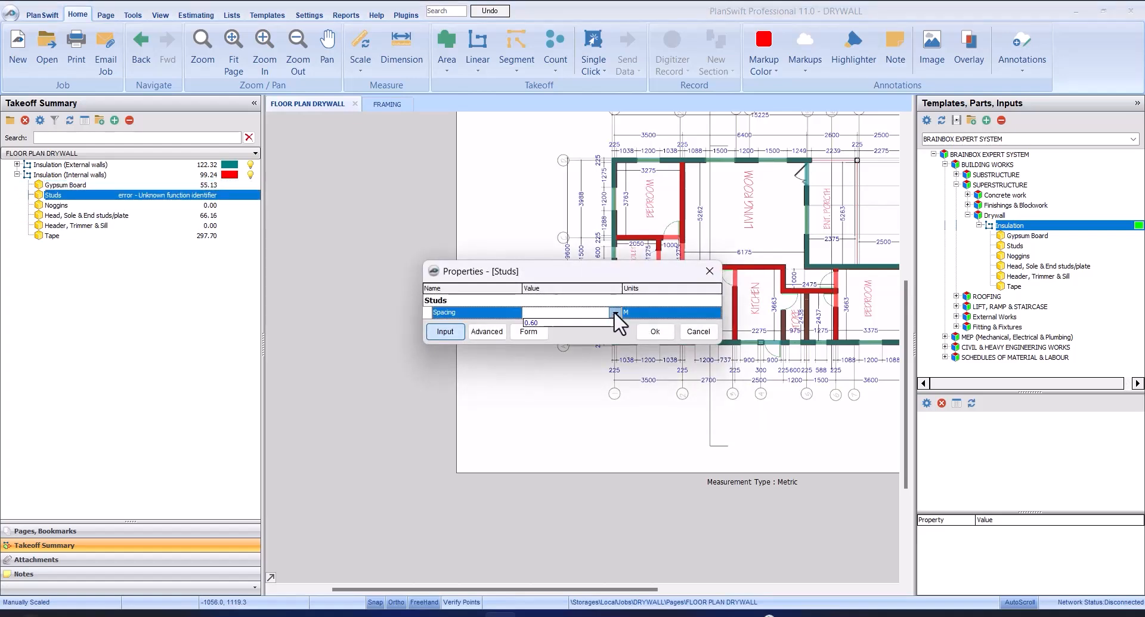
pyautogui.click(606, 321)
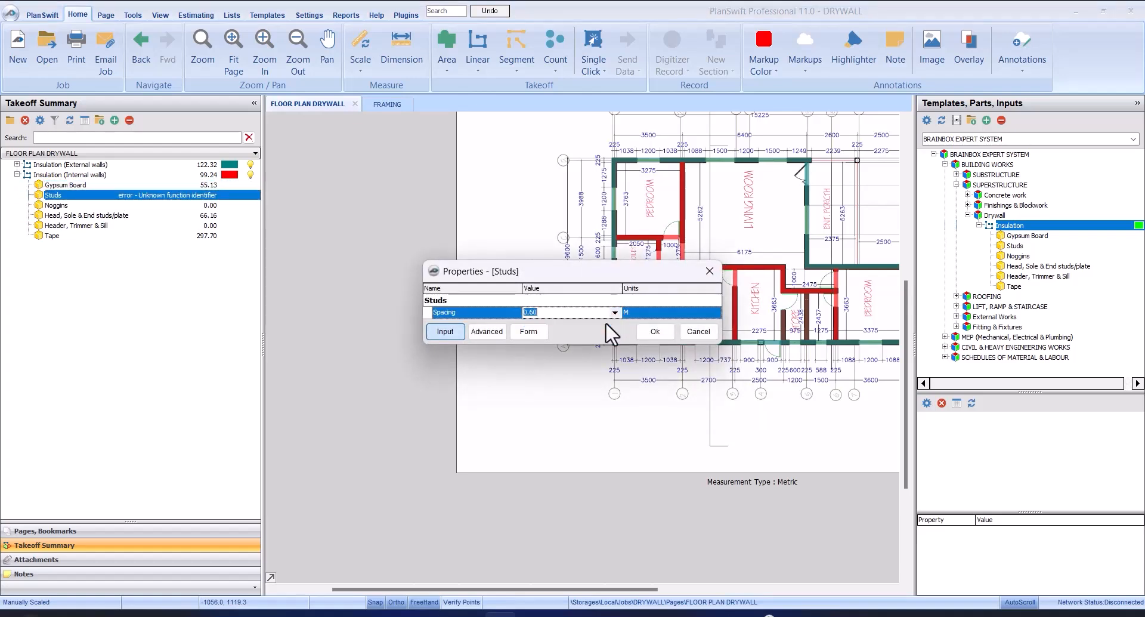
pyautogui.click(654, 331)
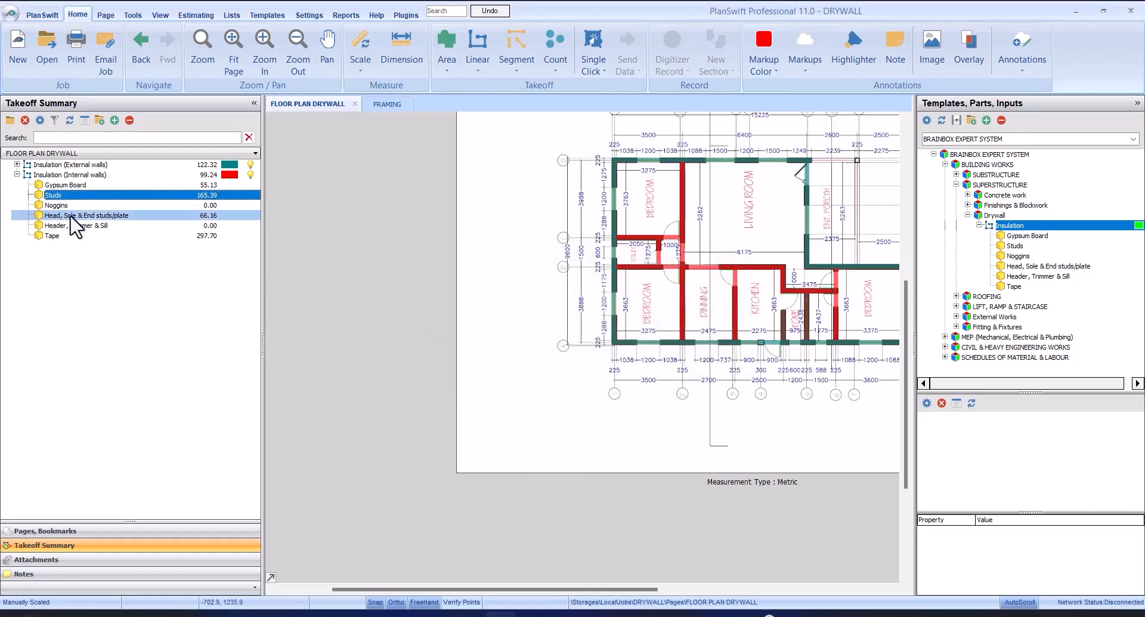
# Step: Set the number of partitions for the internal walls' Noggins to 1
pyautogui.click(83, 205)
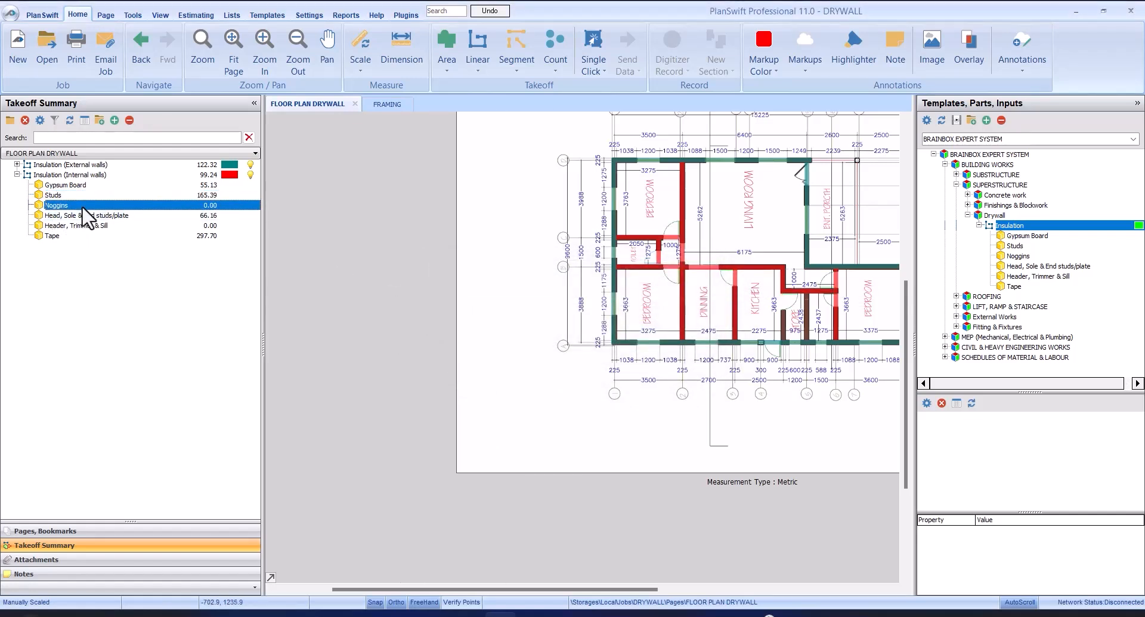
pyautogui.doubleClick(177, 207)
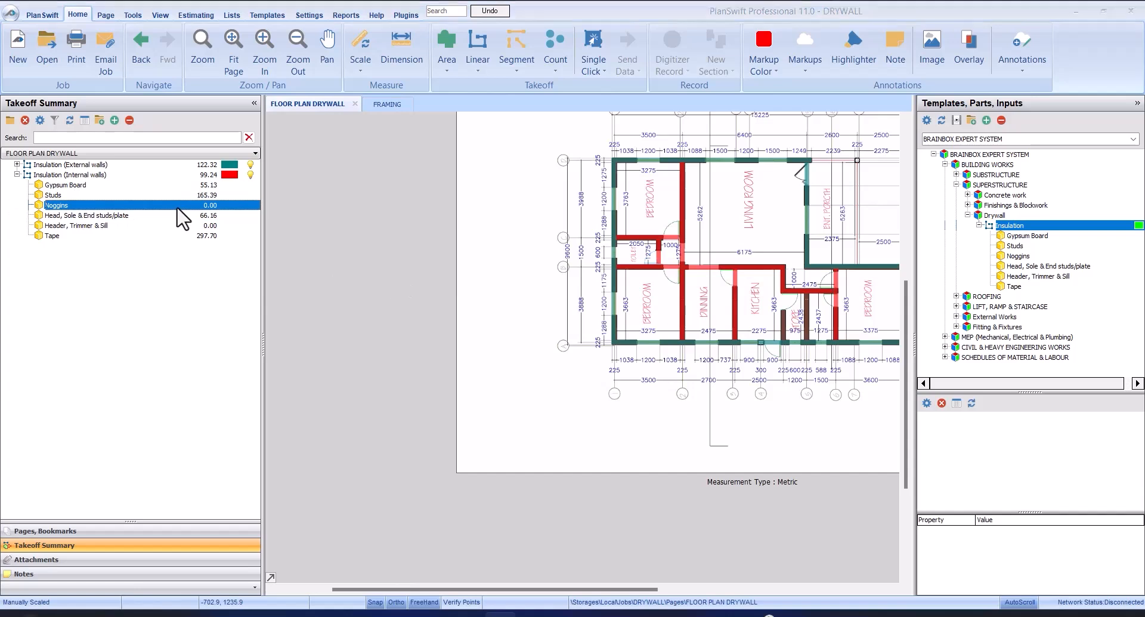
pyautogui.click(616, 312)
pyautogui.click(616, 312)
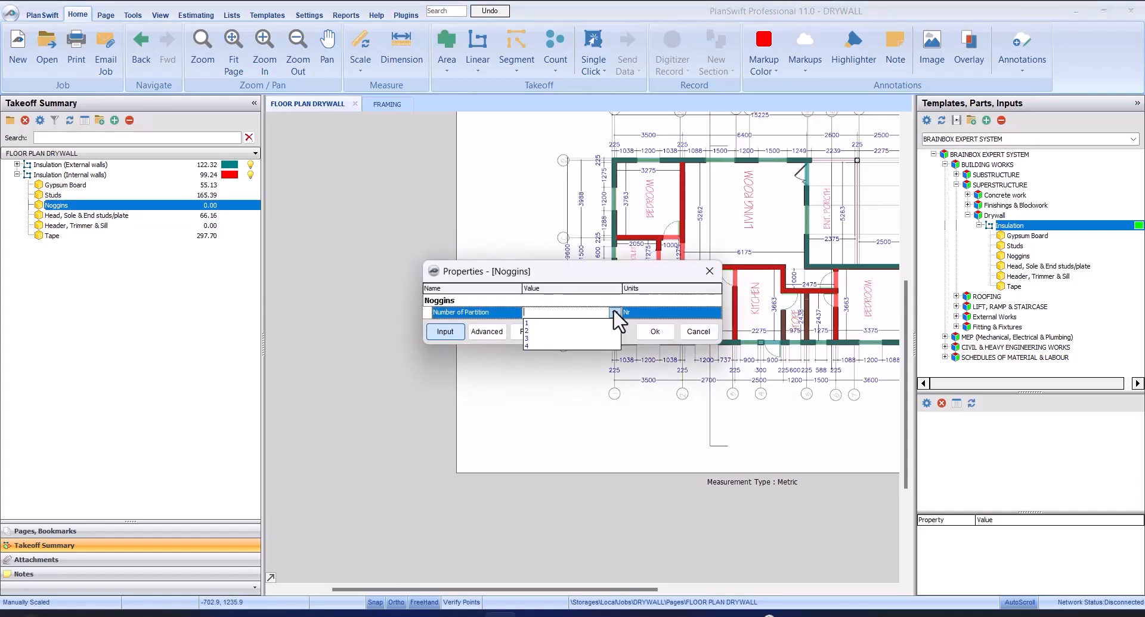
pyautogui.click(606, 323)
pyautogui.click(656, 332)
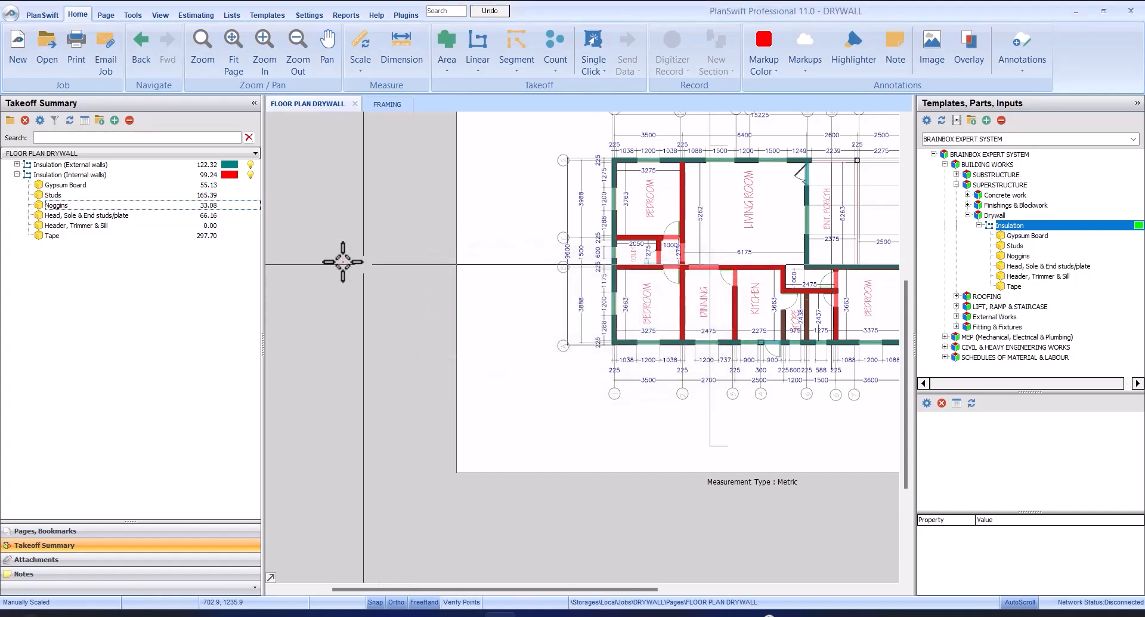
# Step: Set the number of ends for the internal walls' Head, Sole & End studs/plate to 10
pyautogui.click(166, 225)
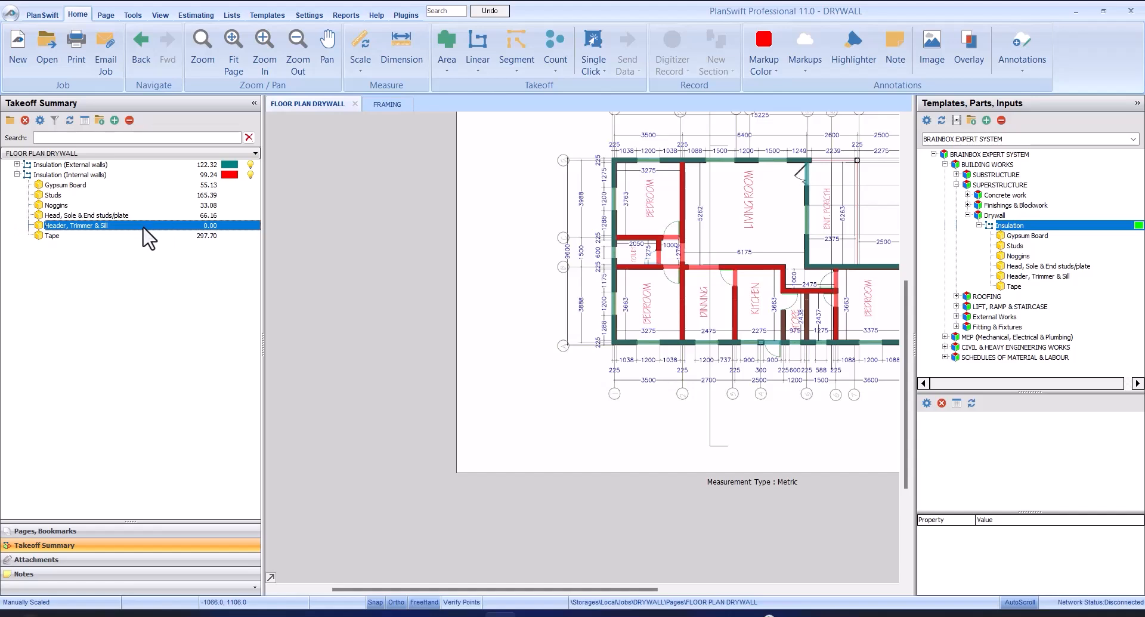
pyautogui.click(154, 236)
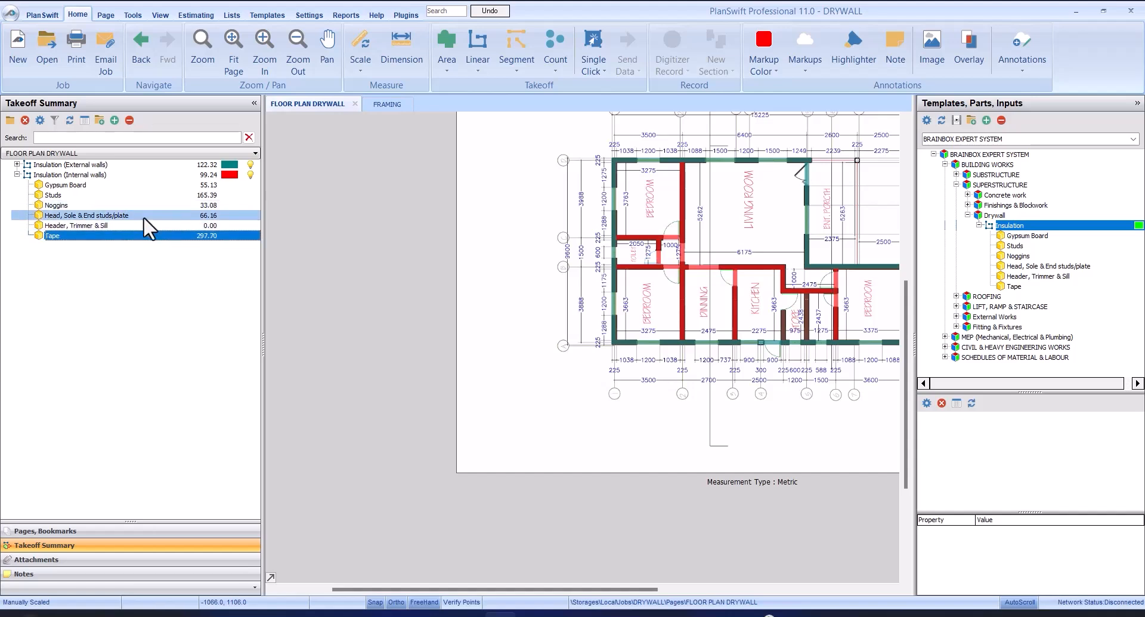
pyautogui.click(143, 216)
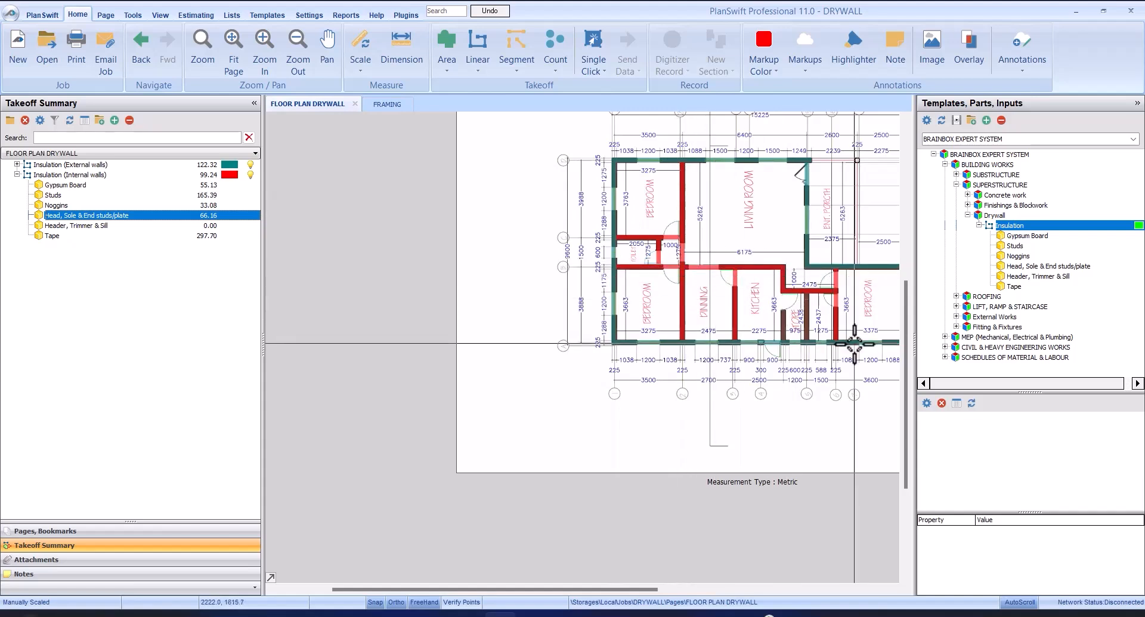
pyautogui.doubleClick(209, 215)
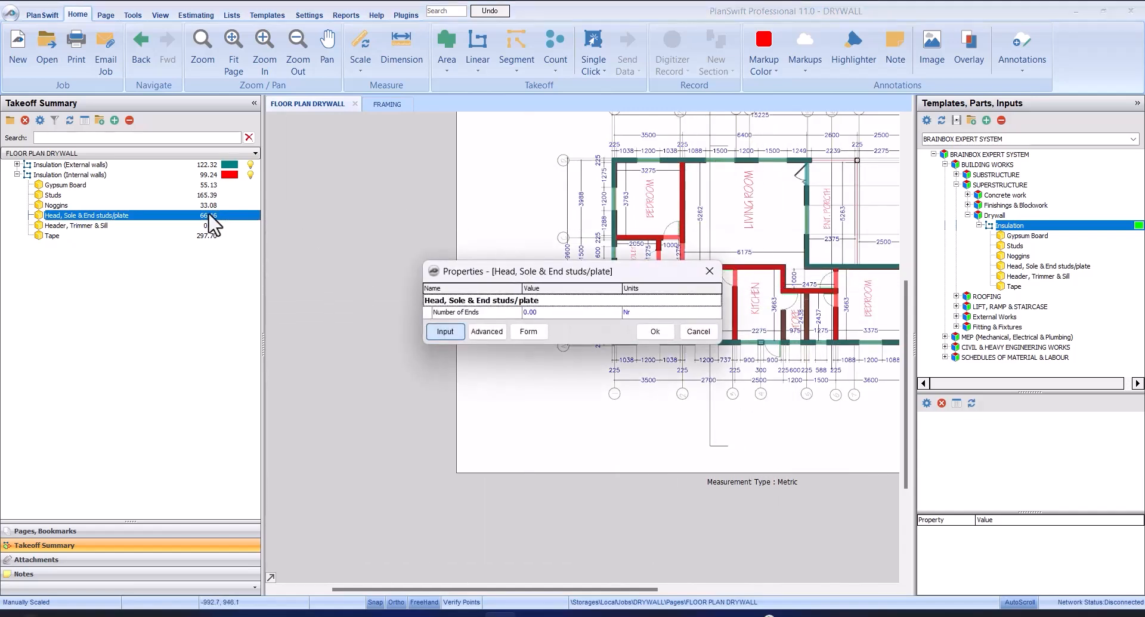
pyautogui.click(564, 311)
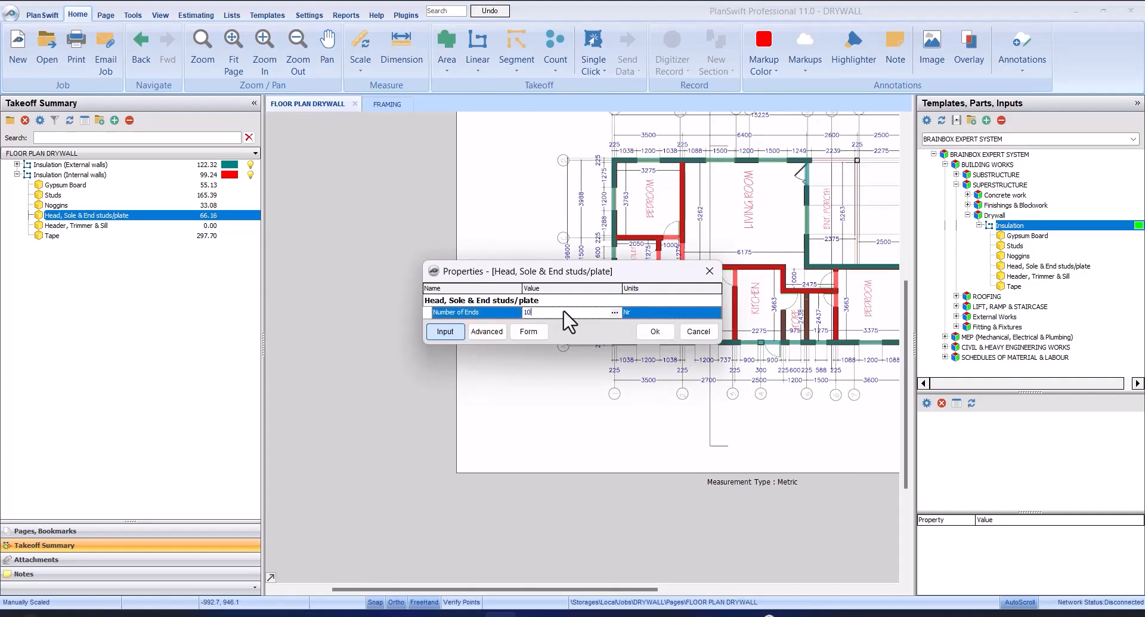
pyautogui.click(644, 328)
# Step: Add door type D1 to the internal walls' deductions with a length of 0.90 m, a width of 2.1 m and a quantity of 3
pyautogui.click(106, 226)
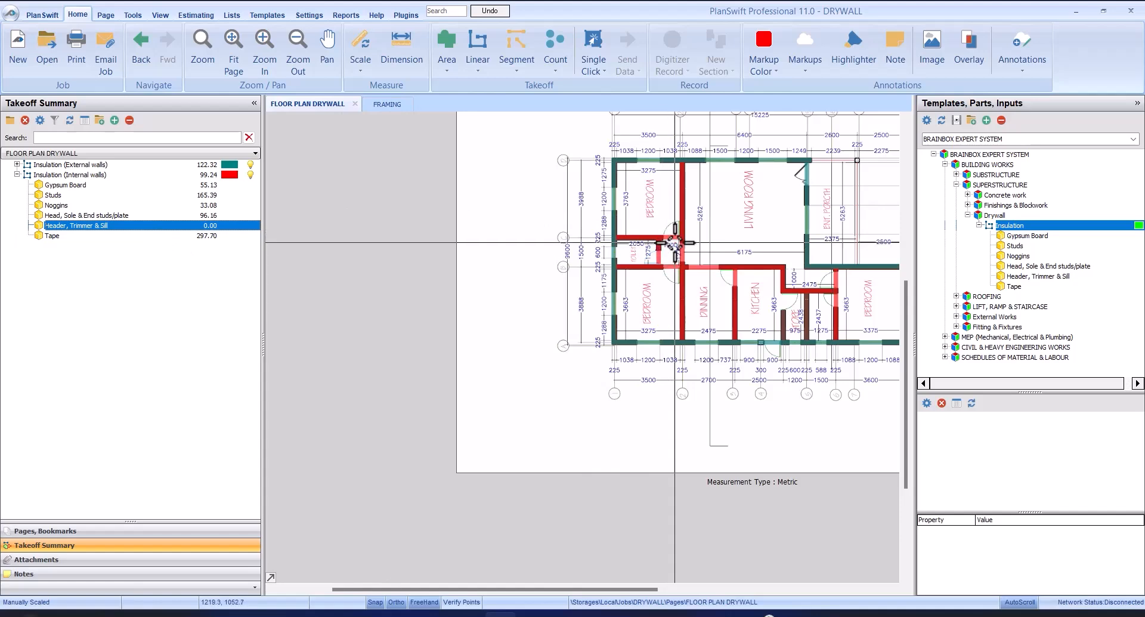
pyautogui.scroll(2, 662, 244)
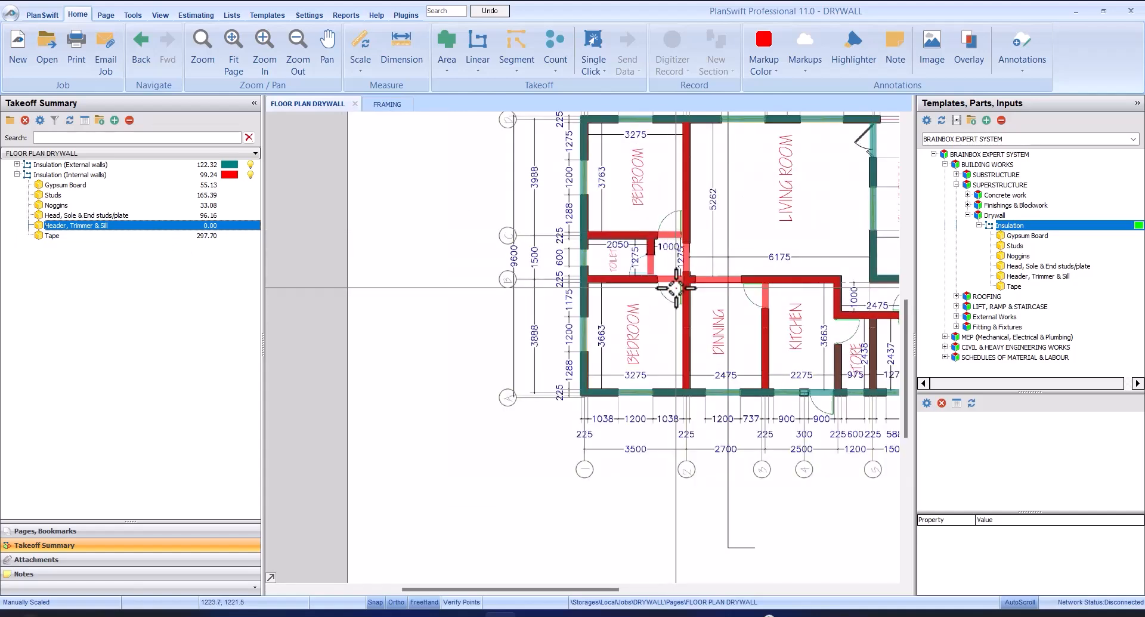
pyautogui.scroll(-2, 679, 274)
pyautogui.moveTo(678, 273)
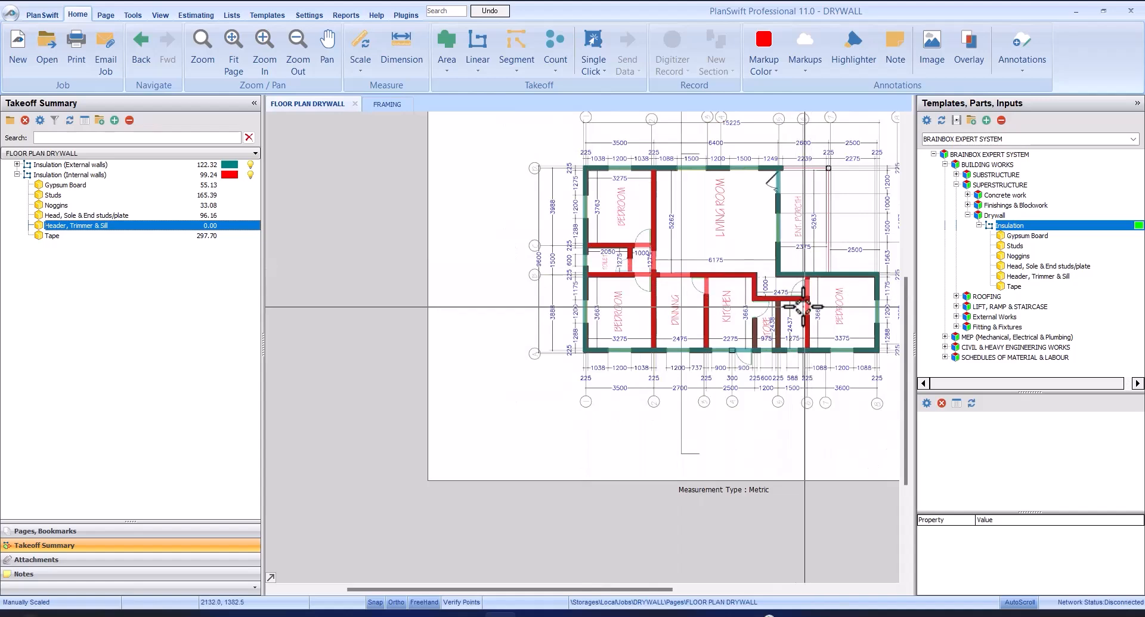
pyautogui.click(103, 174)
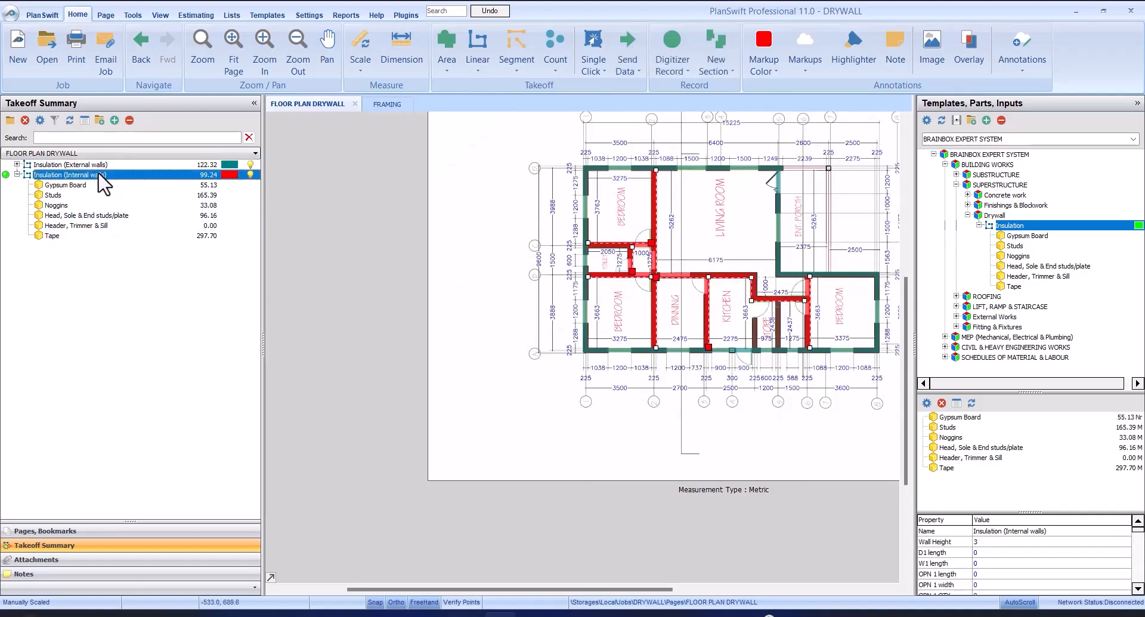
pyautogui.doubleClick(657, 181)
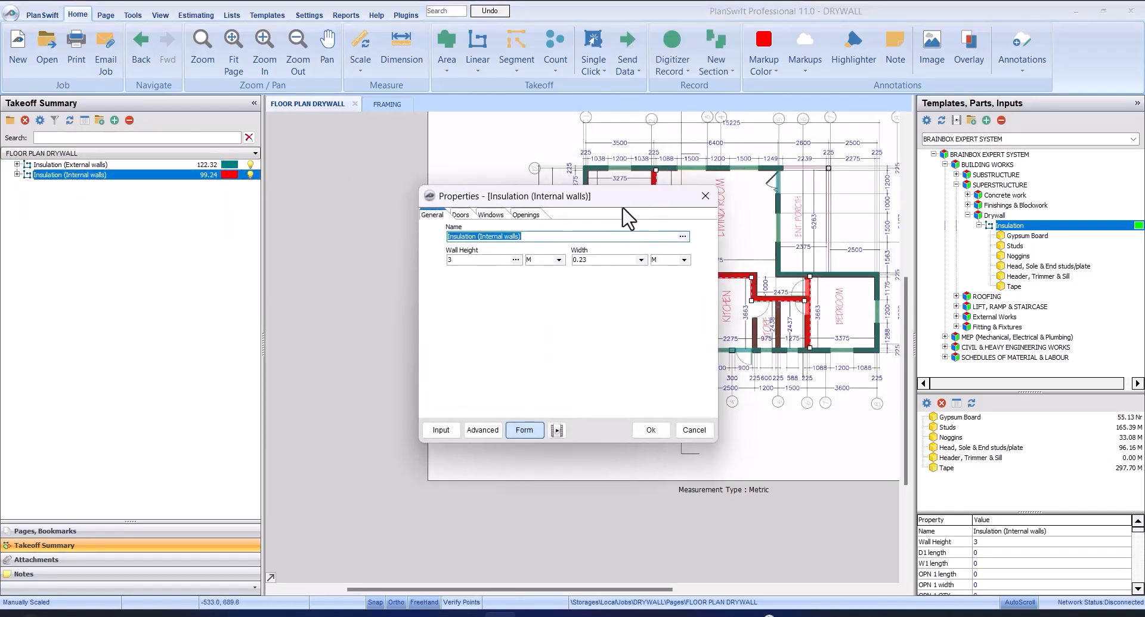
pyautogui.moveTo(630, 209); pyautogui.dragTo(474, 220)
pyautogui.click(303, 223)
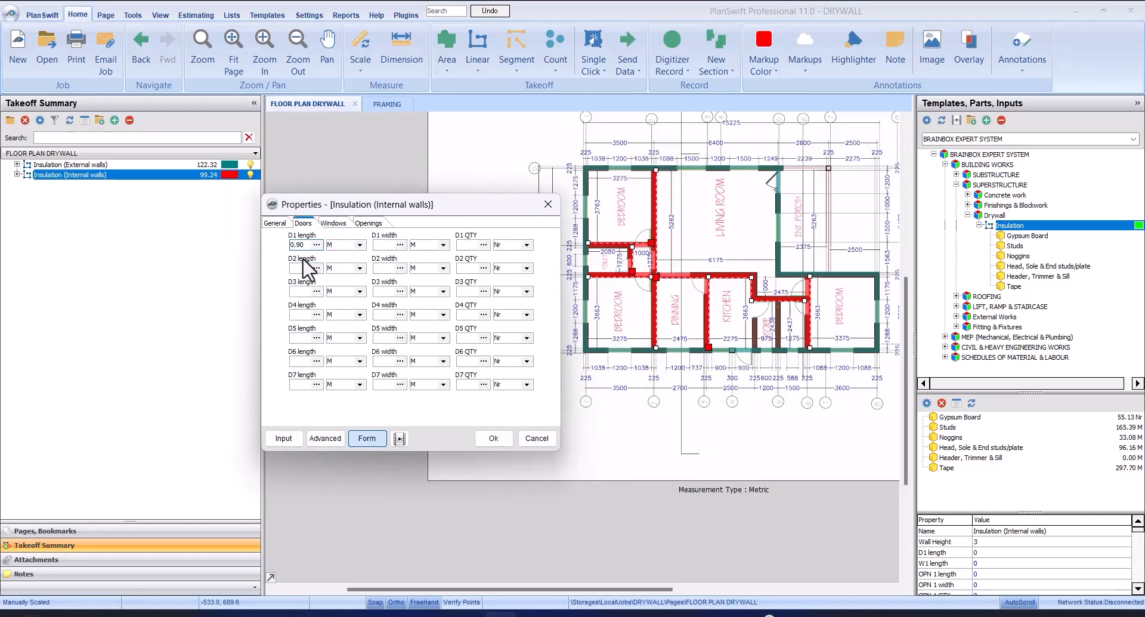
pyautogui.click(380, 244)
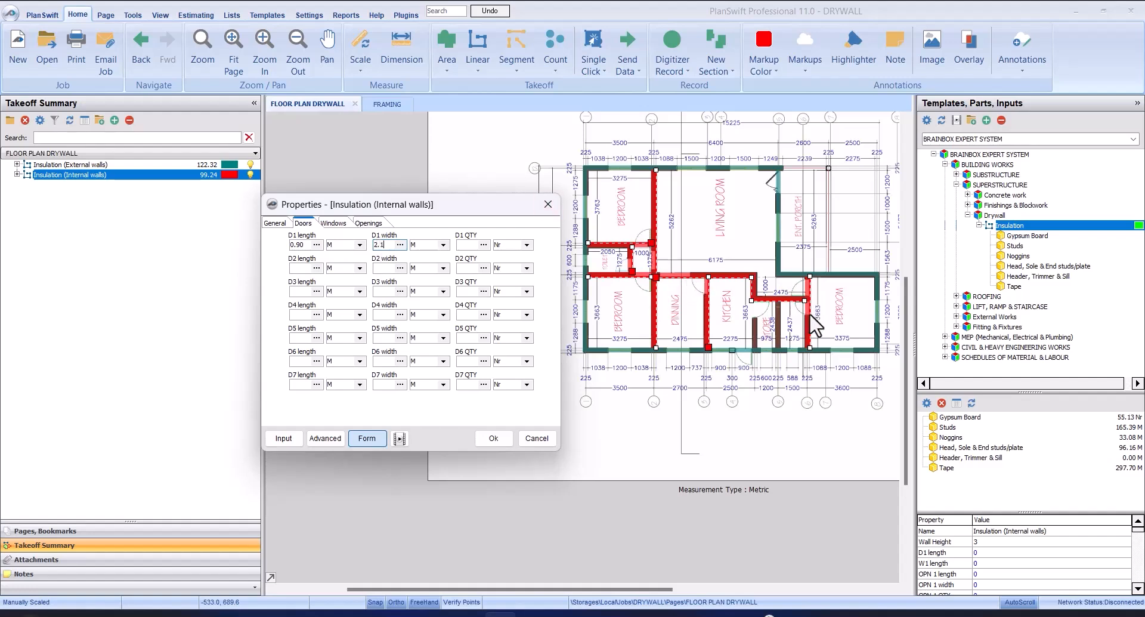
pyautogui.click(464, 245)
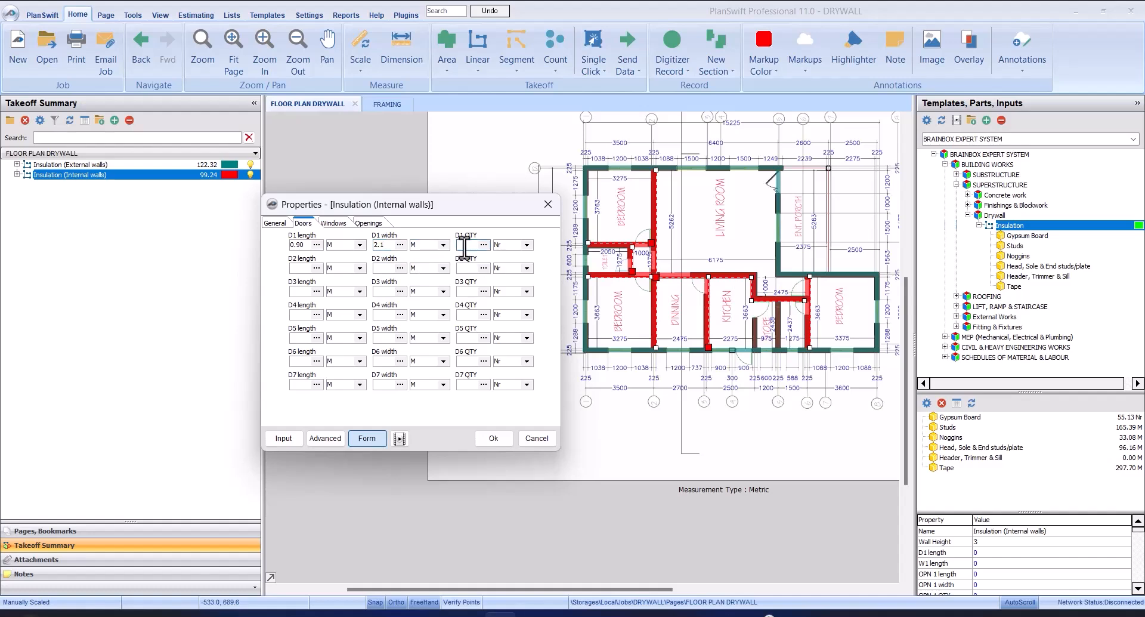
pyautogui.write('3')
# Step: Enter door type D2 for the internal walls as 0.75 m long and 2.1 m wide, with a quantity of 2
pyautogui.click(304, 267)
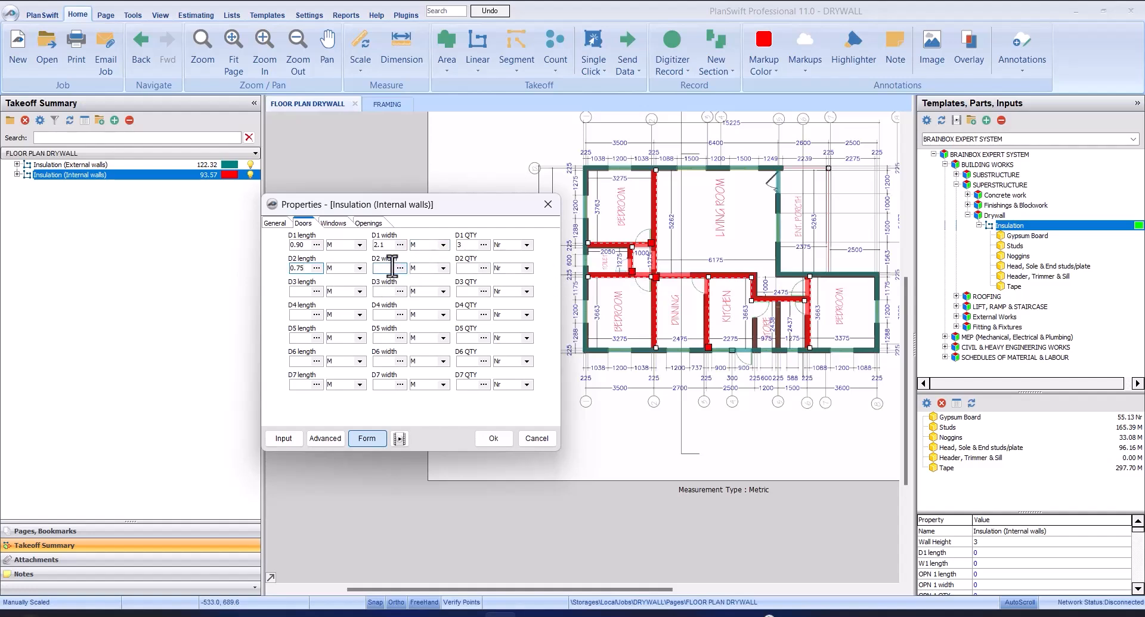
pyautogui.click(392, 265)
pyautogui.write('2.1')
pyautogui.click(469, 268)
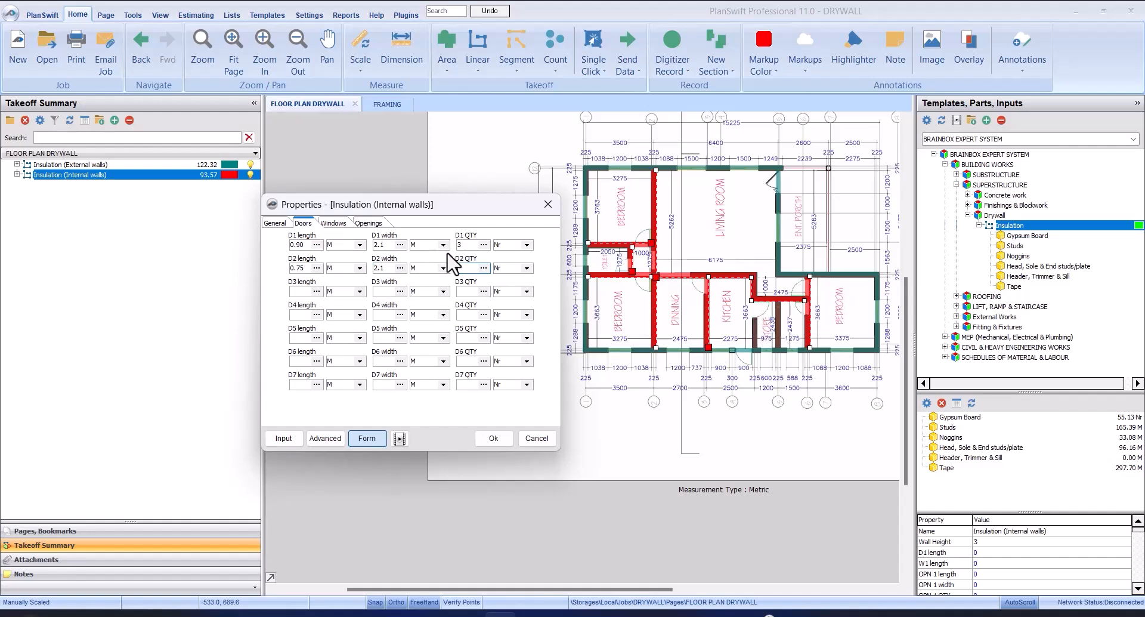
pyautogui.write('2')
pyautogui.click(427, 244)
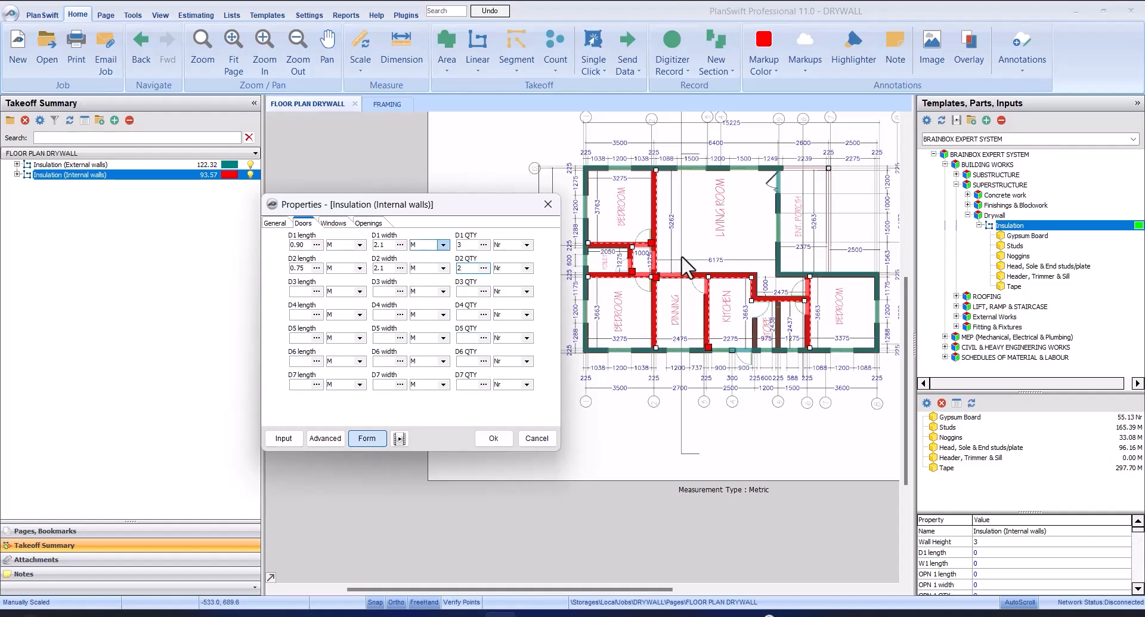
# Step: Define opening OPN 1 in the internal walls with length 1.2 m, width 2.2 m and quantity 1
pyautogui.click(376, 224)
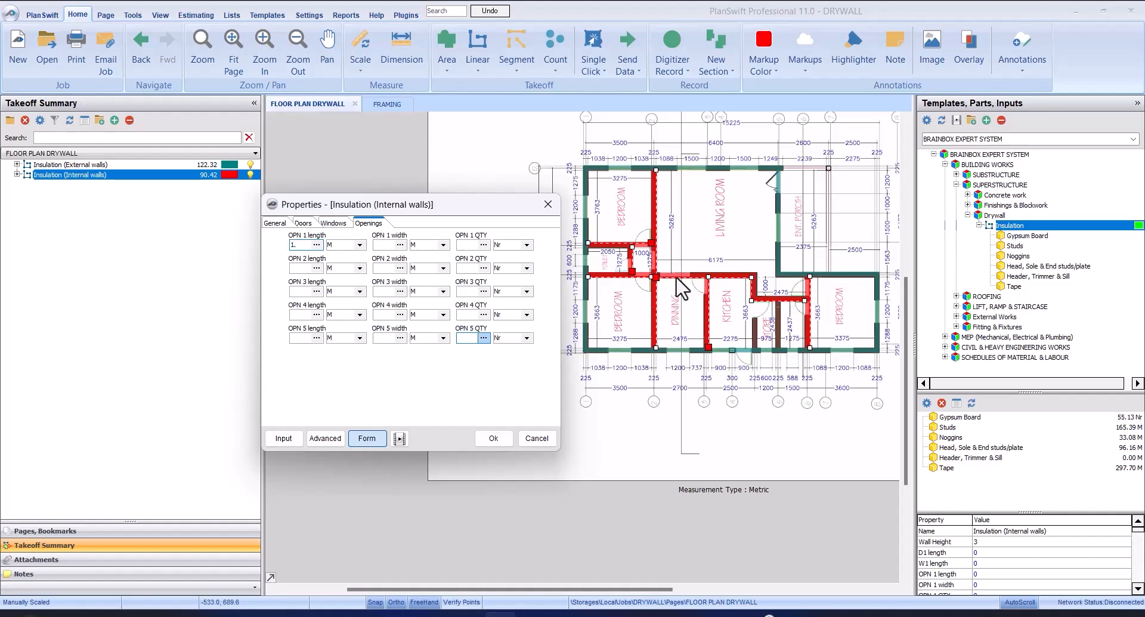
pyautogui.click(380, 245)
pyautogui.write('2.2')
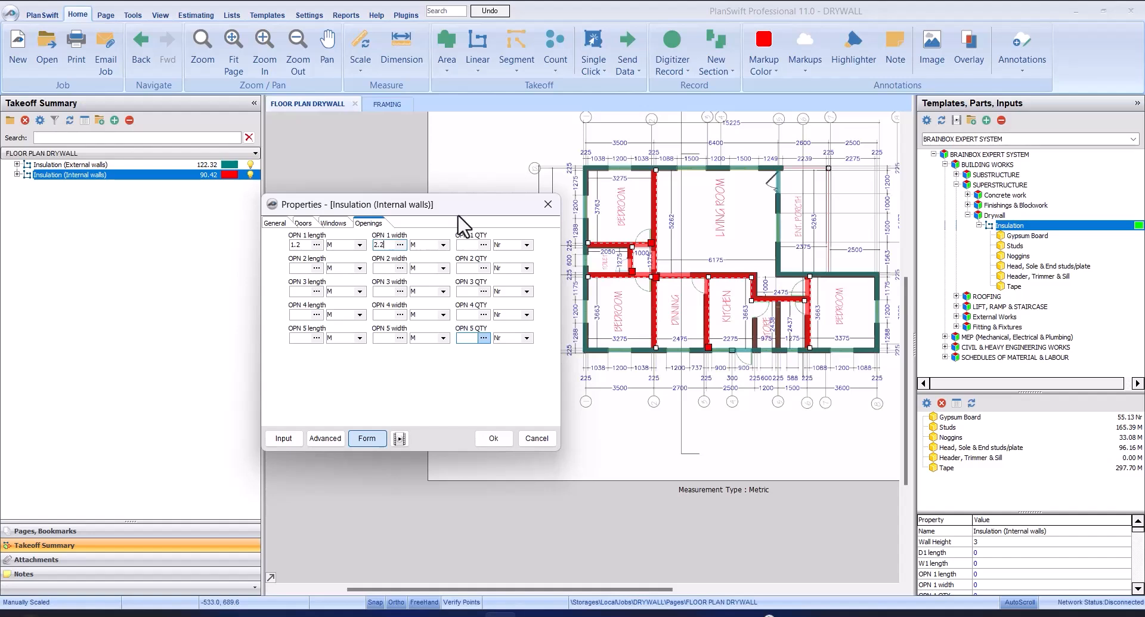
pyautogui.click(470, 244)
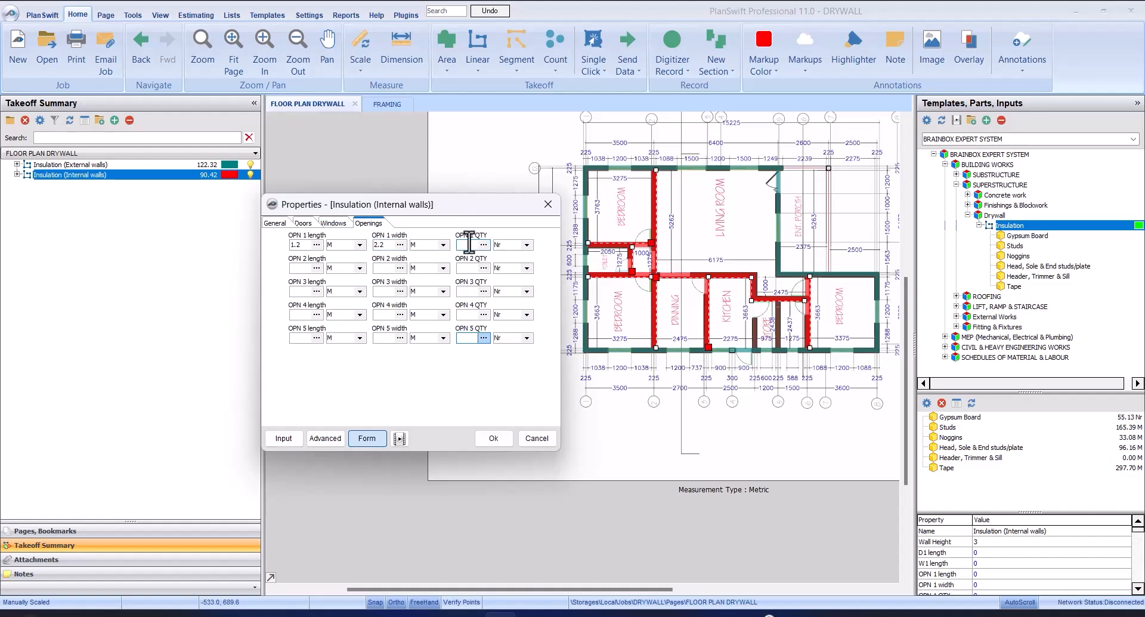
pyautogui.write('1')
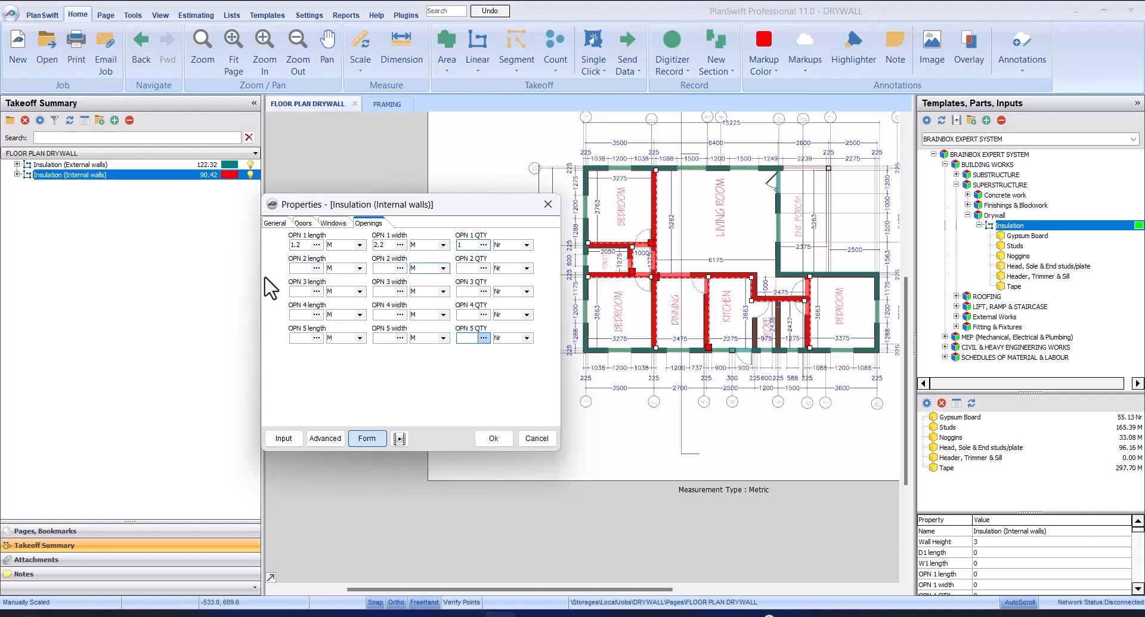
# Step: Define opening OPN 2 in the internal walls with length 0.90 m, width 2.1 m and quantity 1, and apply the deductions
pyautogui.click(316, 268)
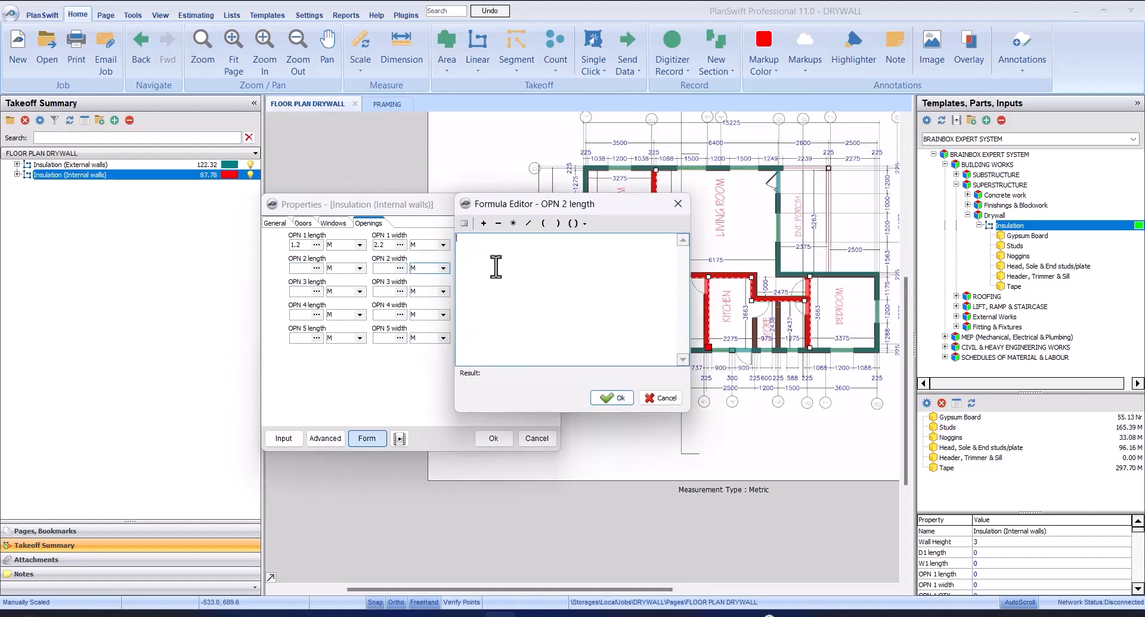
pyautogui.click(612, 397)
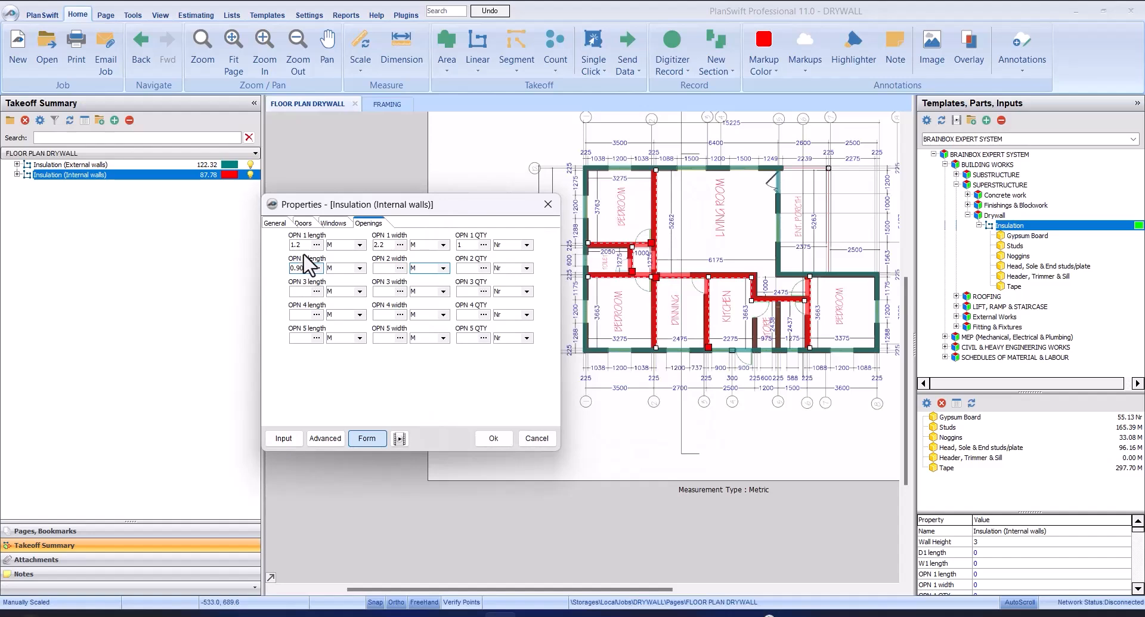
pyautogui.click(382, 268)
pyautogui.click(465, 269)
pyautogui.write('1')
pyautogui.click(494, 439)
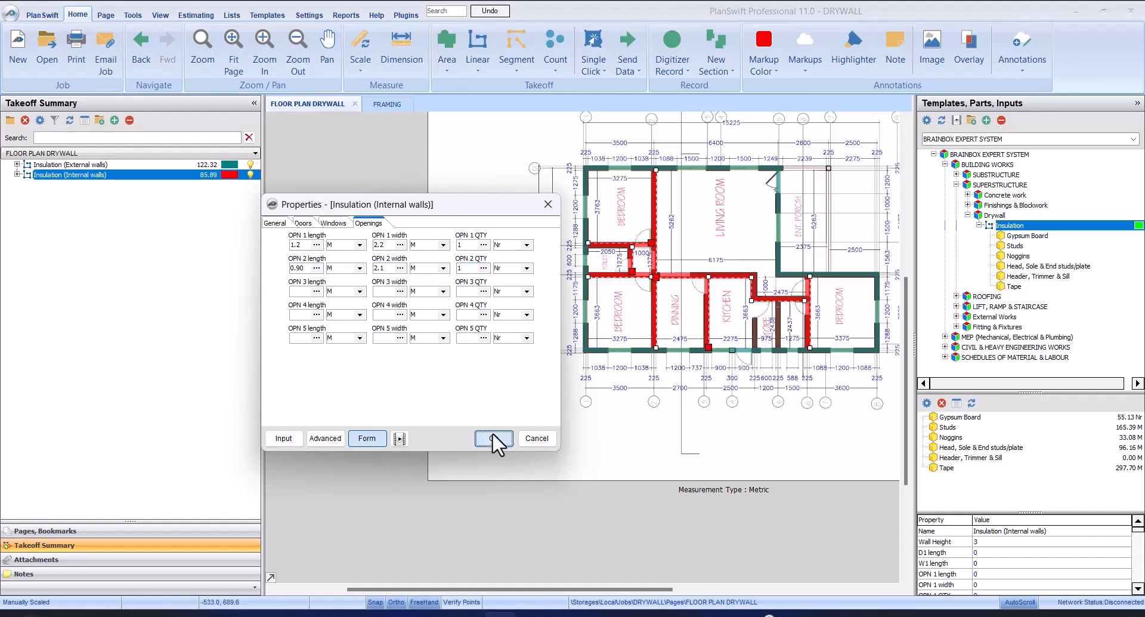
# Step: Review the quantities of the internal walls' parts, from Gypsum Board and Studs to Header, Trimmer & Sill
pyautogui.click(17, 174)
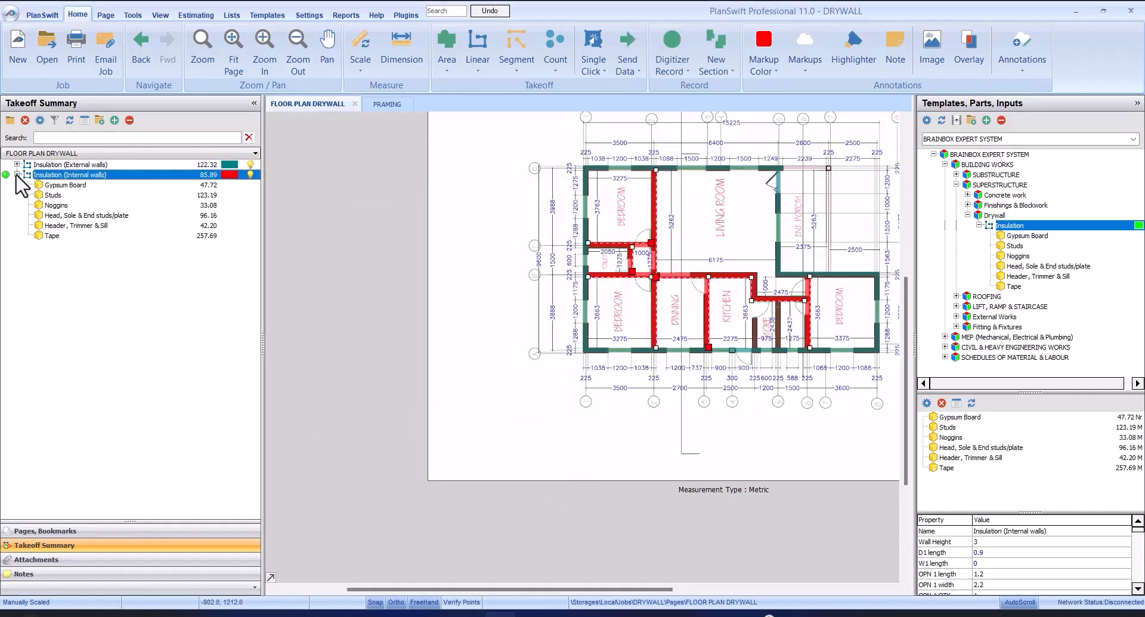
pyautogui.click(89, 185)
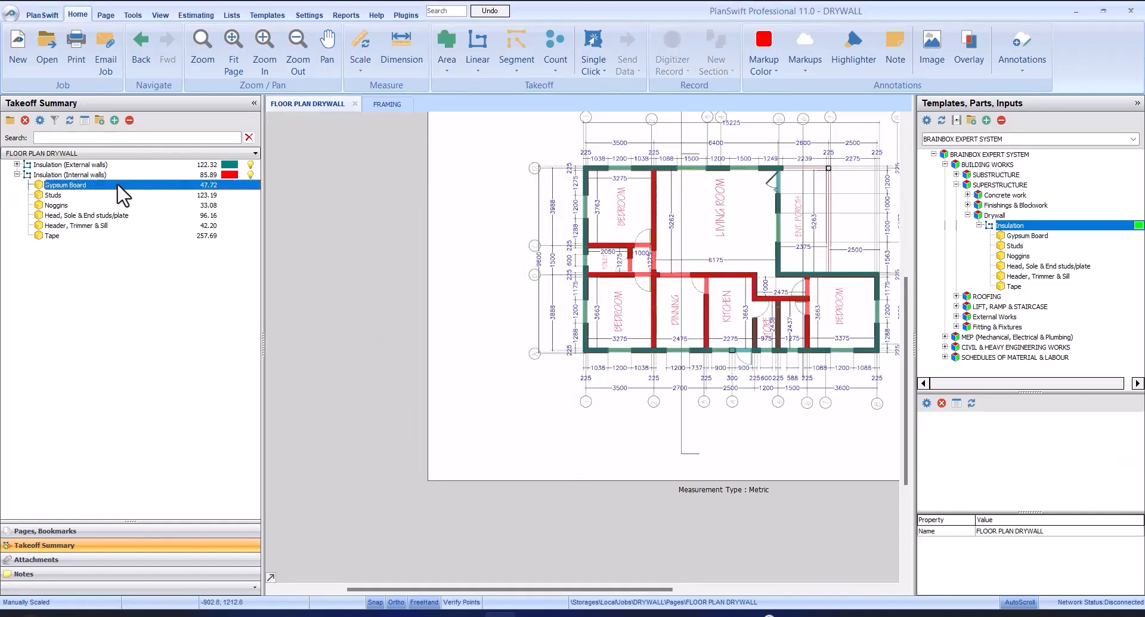
pyautogui.click(200, 196)
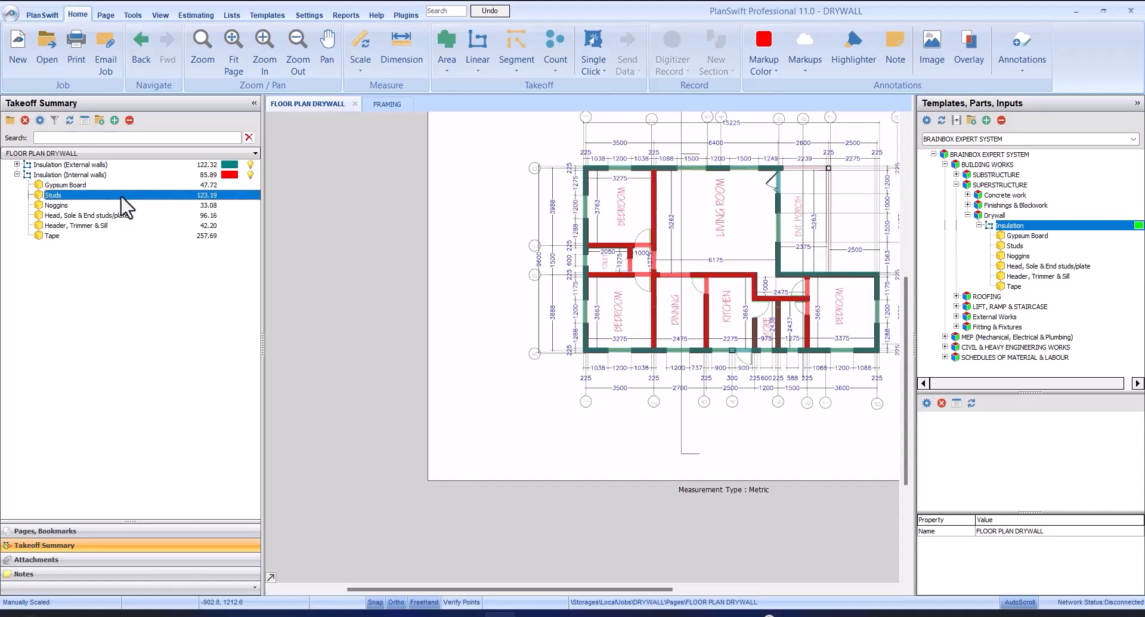
pyautogui.click(128, 215)
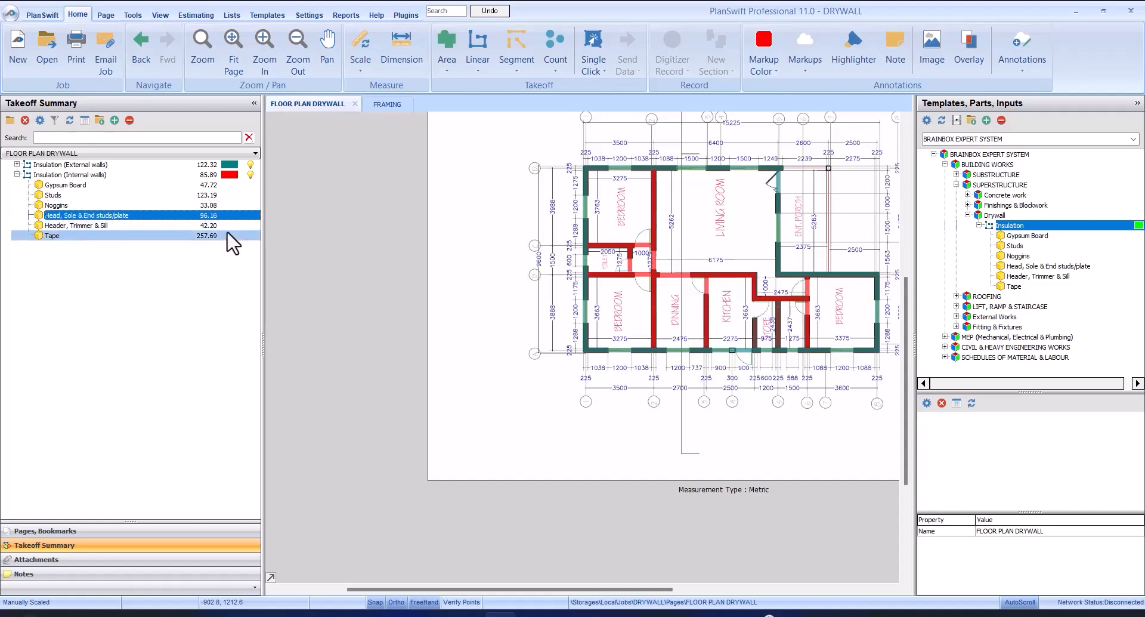
pyautogui.click(192, 226)
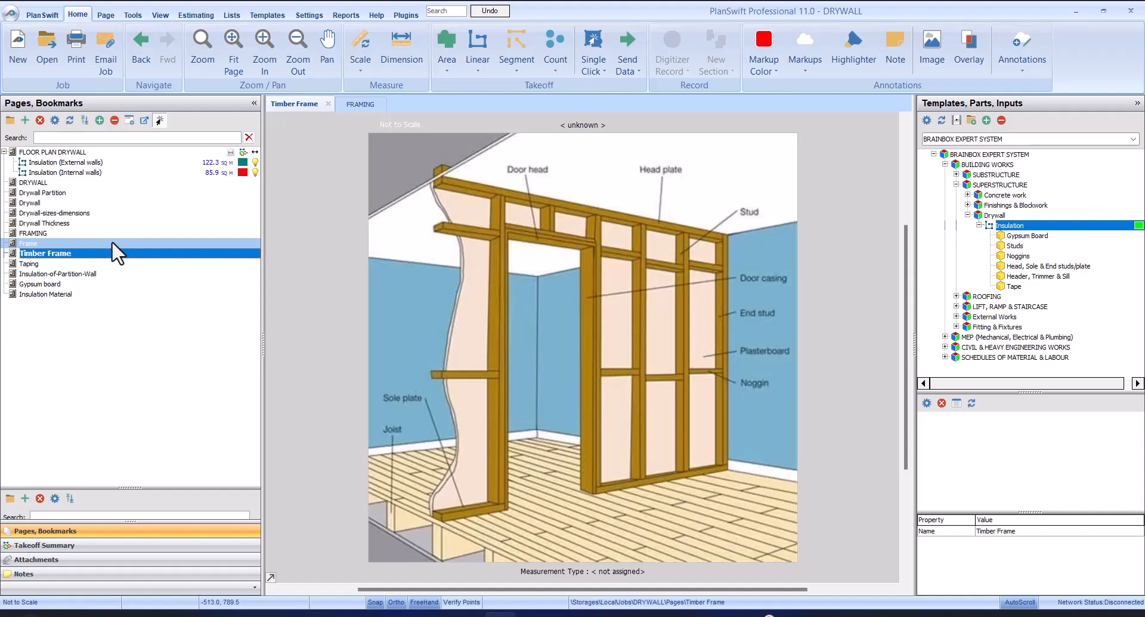
# Step: Look through the drywall reference pages, including Taping, Drywall Thickness, Drywall Partition, Drywall-sizes-dimensions and Frame
pyautogui.click(113, 263)
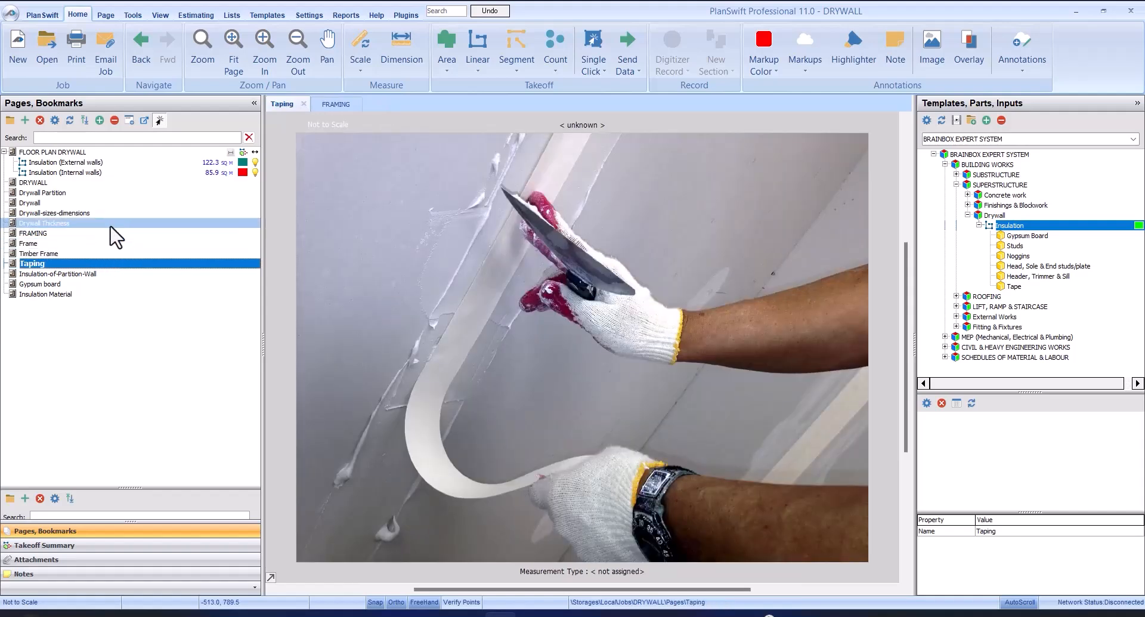
pyautogui.click(113, 222)
pyautogui.click(108, 152)
pyautogui.click(113, 192)
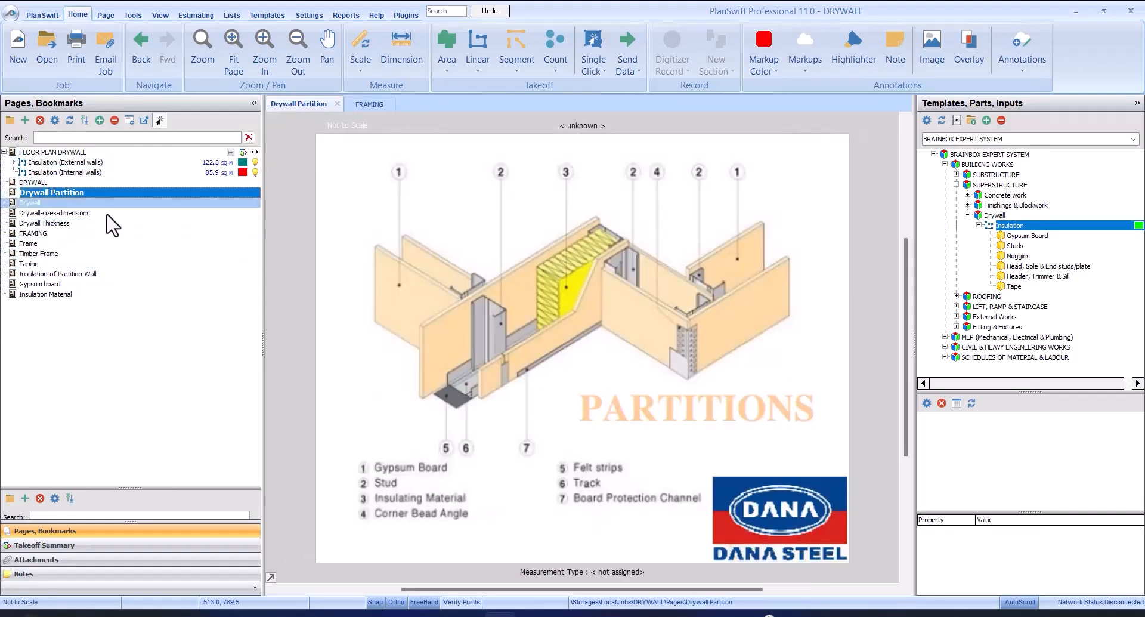
pyautogui.click(109, 213)
pyautogui.click(110, 242)
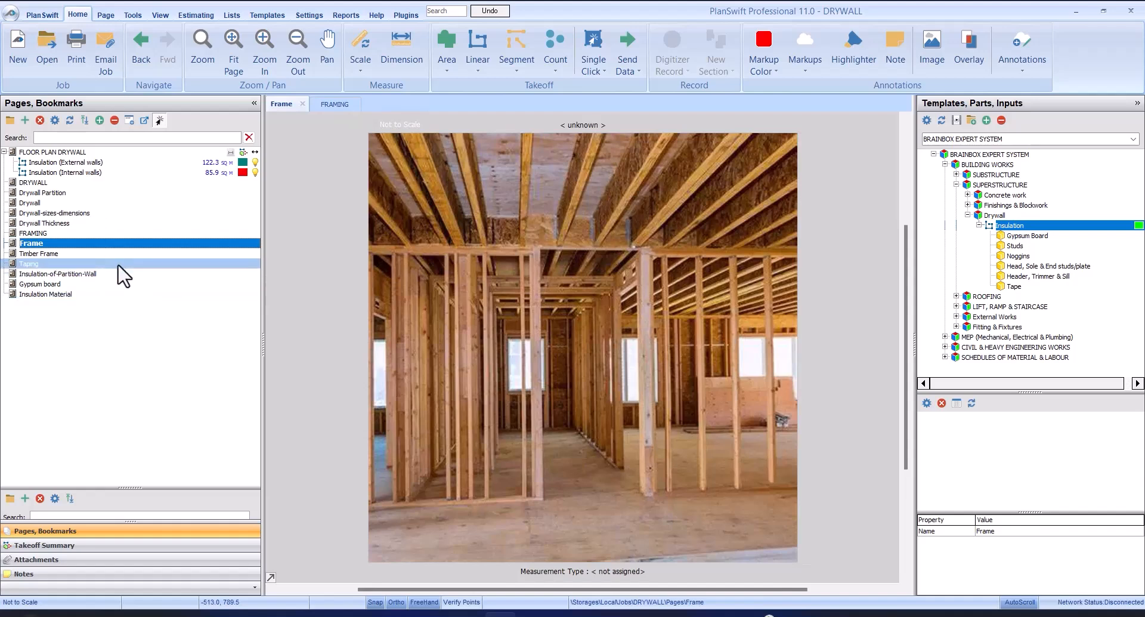
pyautogui.click(118, 264)
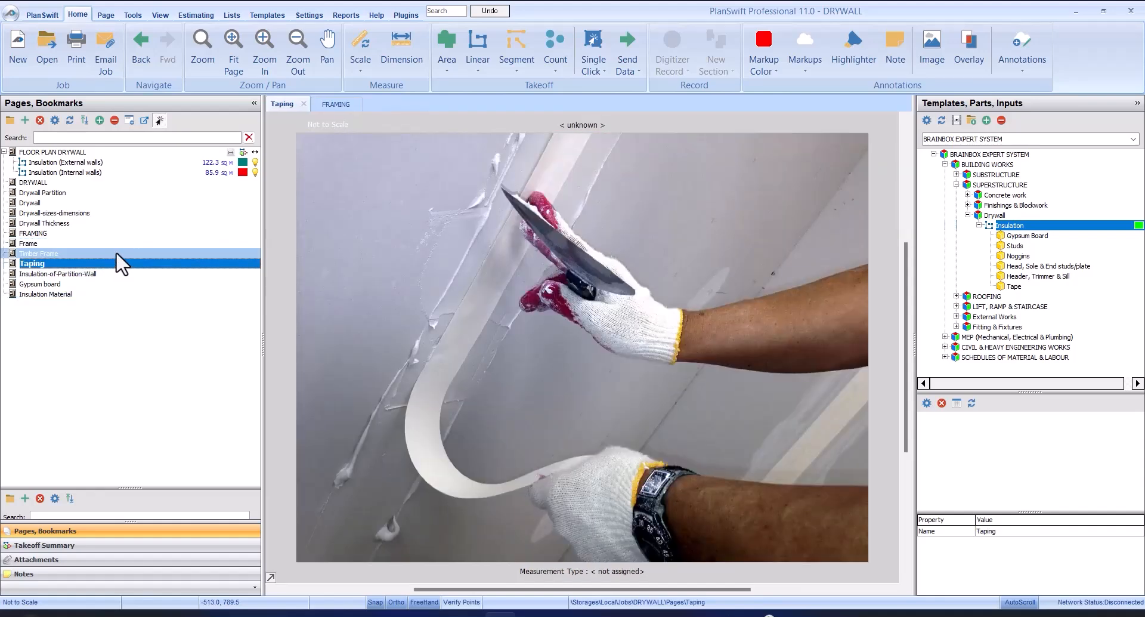